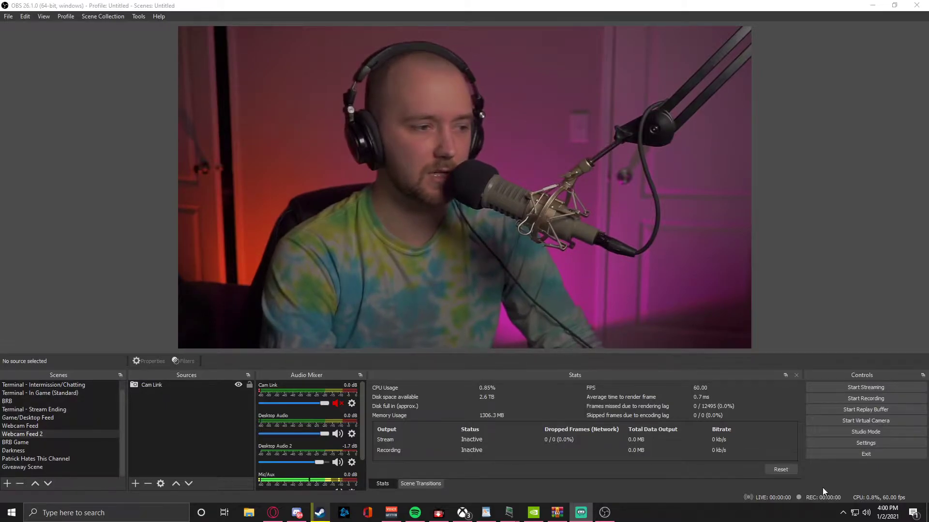
- Switch to Discord, view the hand-and-sleeve image in the tutorial-resources channel at full size, and return to OBS
{"action": "left_click", "coordinate": [297, 513]}
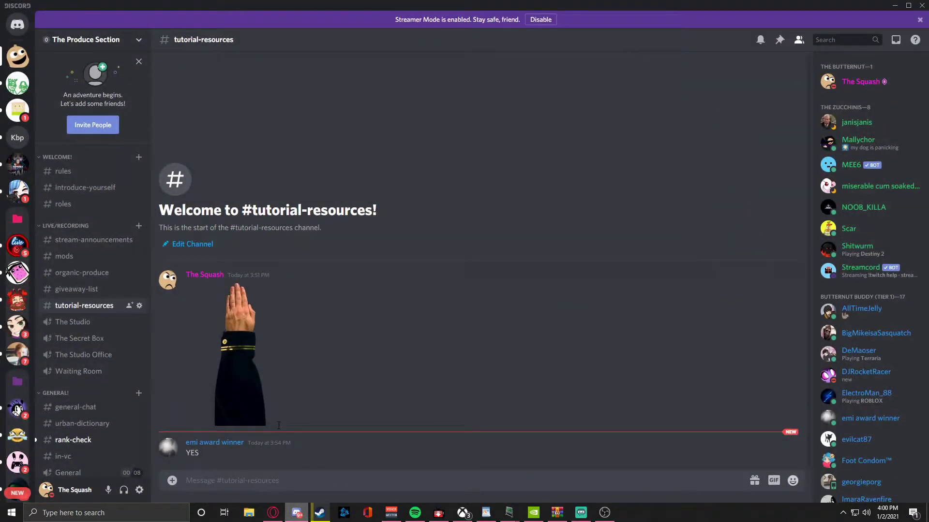
{"action": "left_click", "coordinate": [230, 356]}
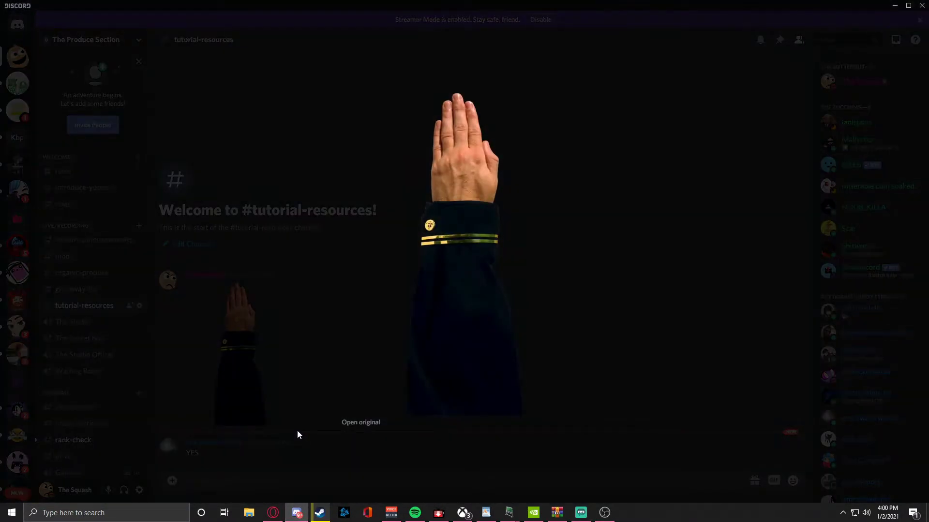
{"action": "left_click", "coordinate": [297, 430]}
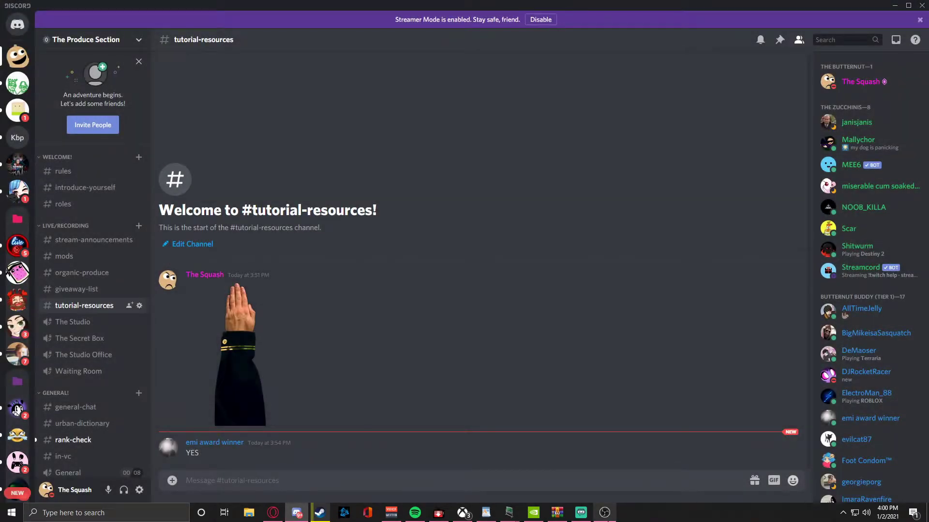
{"action": "left_click", "coordinate": [607, 515]}
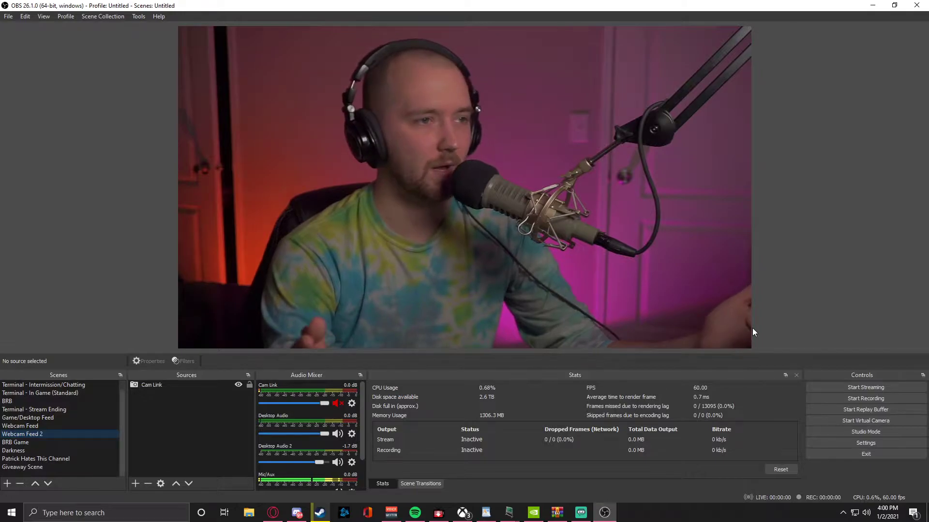
- Switch to the Terminal - In Game (Standard) scene and add an image source named hand using Hans_stock_image.png
{"action": "key", "text": "F2"}
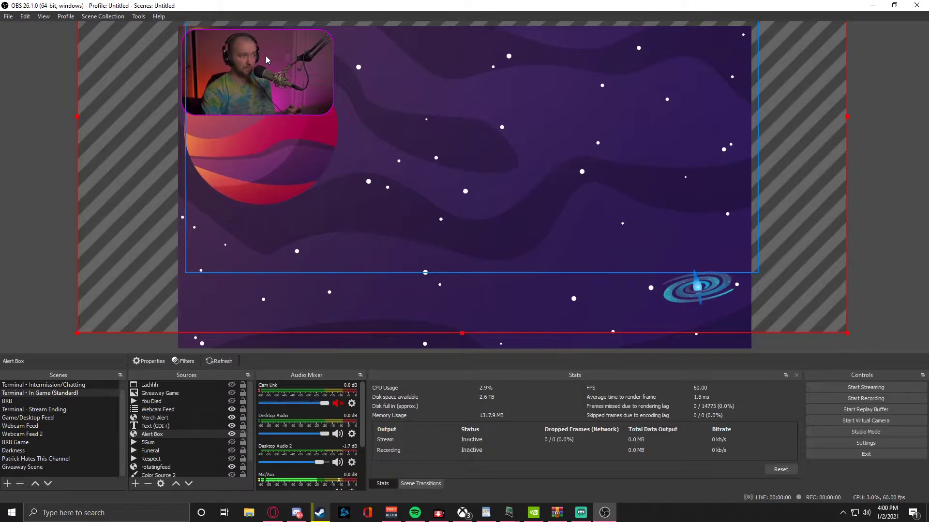
{"action": "left_click", "coordinate": [265, 159]}
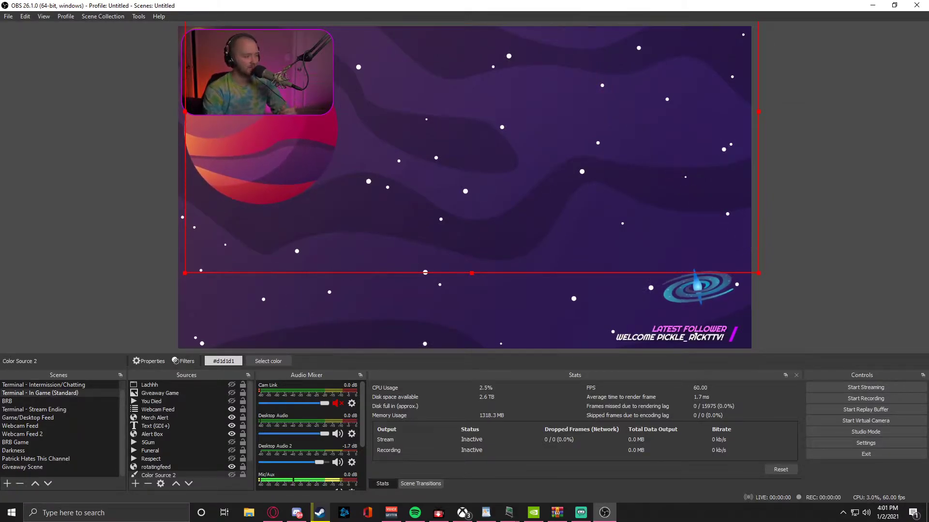
{"action": "left_click", "coordinate": [136, 484]}
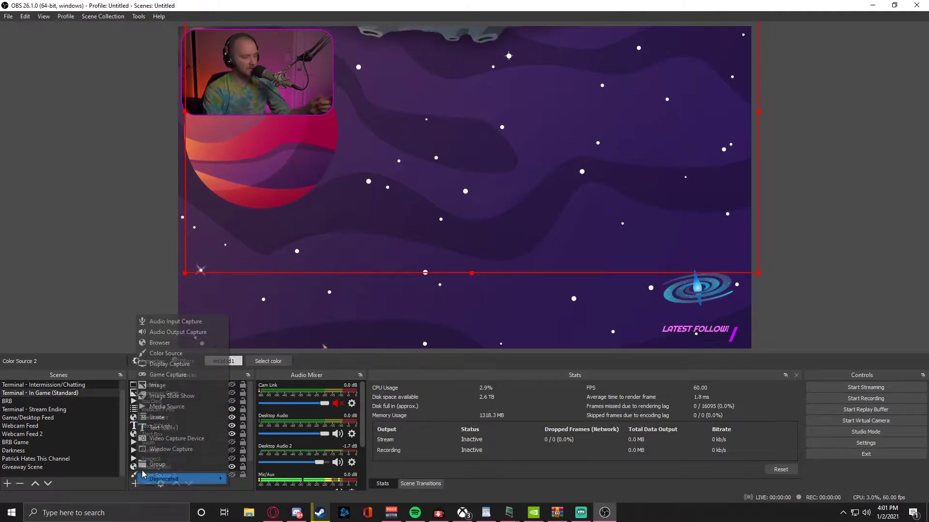
{"action": "left_click", "coordinate": [179, 386]}
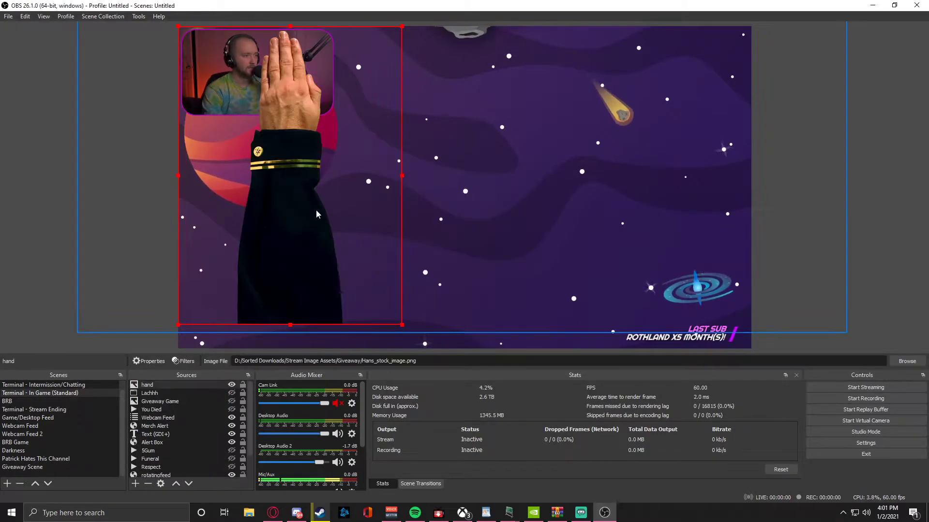
- Move the hand image to the middle of the canvas, flip it horizontally and rotate it 90 degrees clockwise
{"action": "left_click_drag", "start_coordinate": [315, 210], "coordinate": [524, 216]}
{"action": "right_click", "coordinate": [526, 216]}
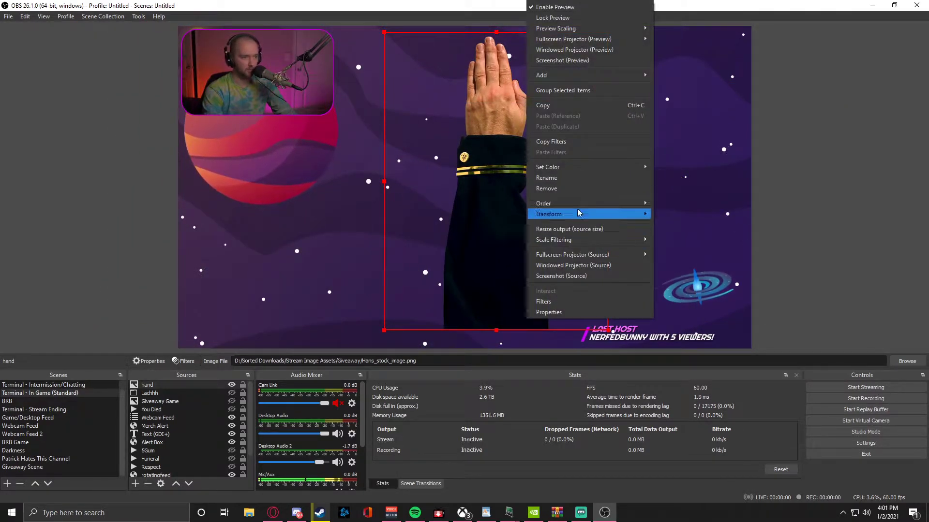
{"action": "mouse_move", "coordinate": [579, 213]}
{"action": "left_click", "coordinate": [694, 302]}
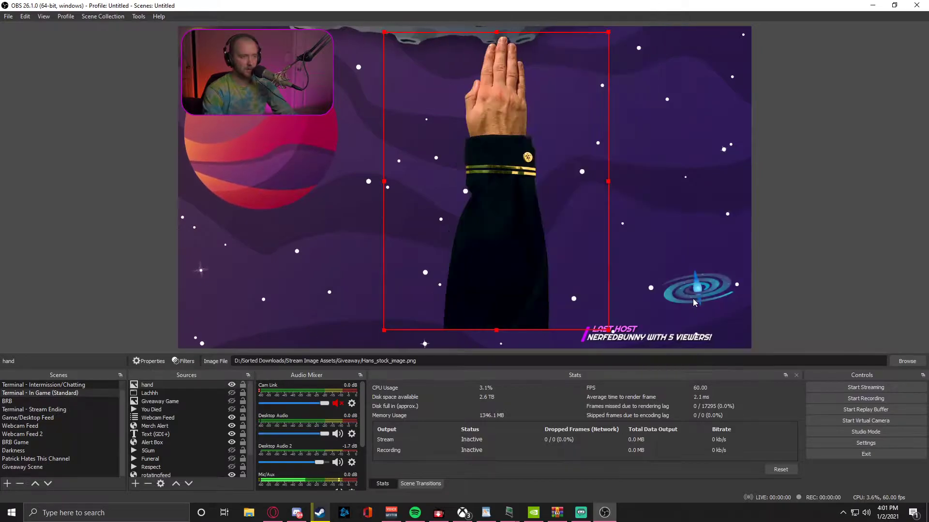
{"action": "right_click", "coordinate": [479, 153]}
{"action": "mouse_move", "coordinate": [531, 363]}
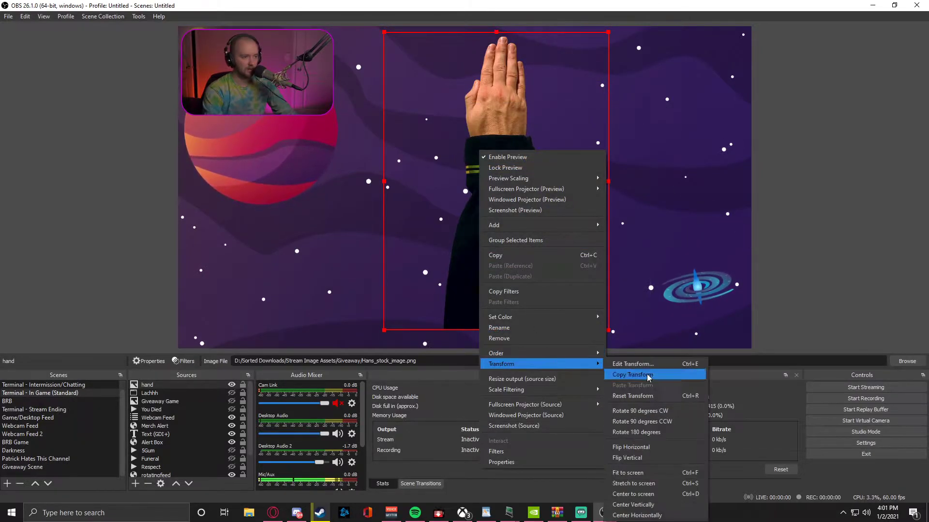
{"action": "left_click", "coordinate": [656, 415]}
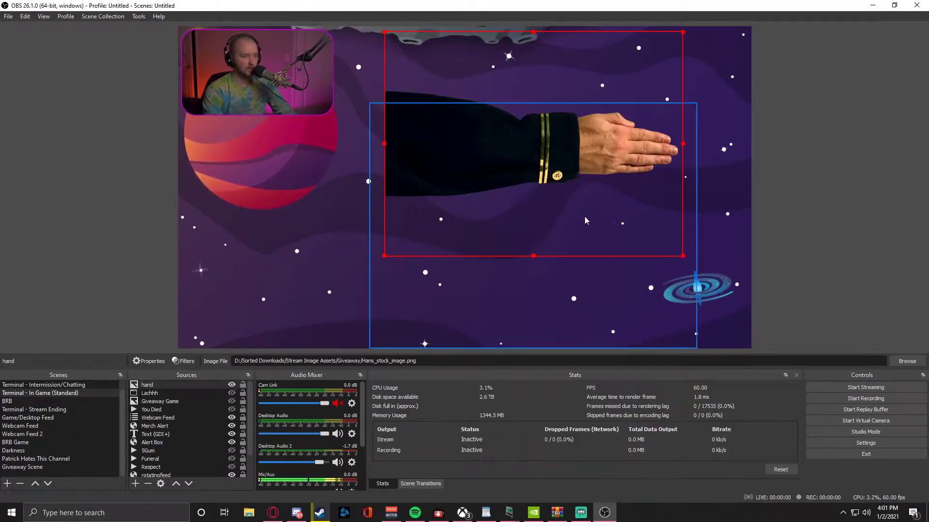
- Place the hand so it reaches in from the canvas's left edge, and enlarge it until it covers the webcam feed
{"action": "left_click_drag", "start_coordinate": [555, 170], "coordinate": [480, 248]}
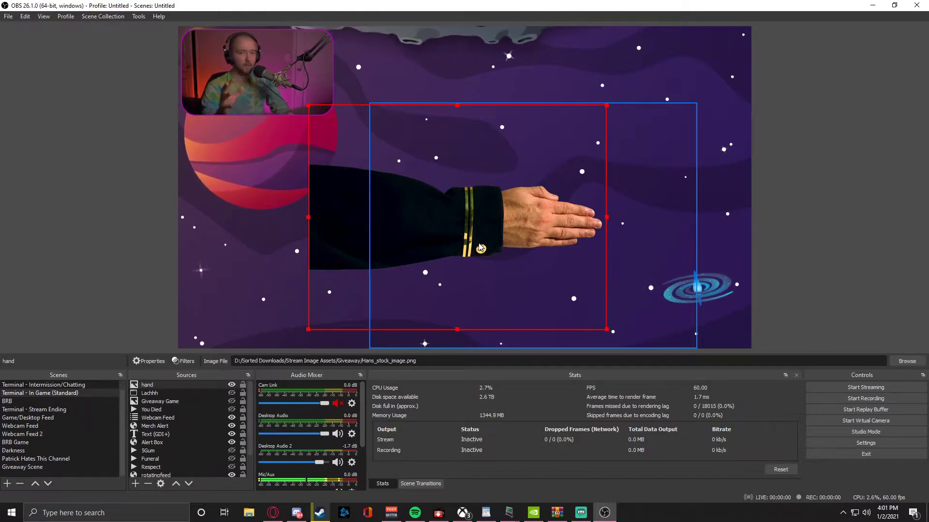
{"action": "left_click_drag", "start_coordinate": [495, 224], "coordinate": [160, 77]}
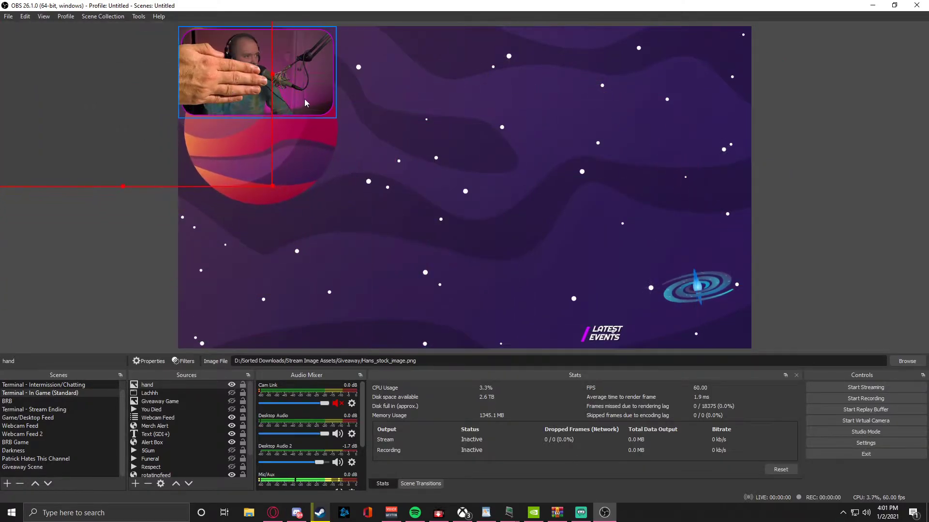
{"action": "left_click_drag", "start_coordinate": [322, 72], "coordinate": [348, 98]}
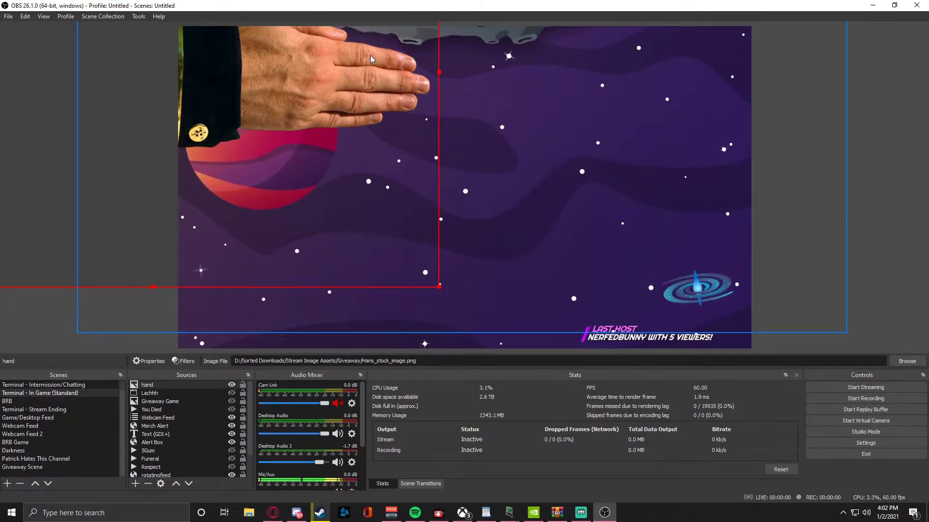
- Move the enlarged hand away from the webcam toward the canvas centre and hide the hand source
{"action": "right_click", "coordinate": [89, 393]}
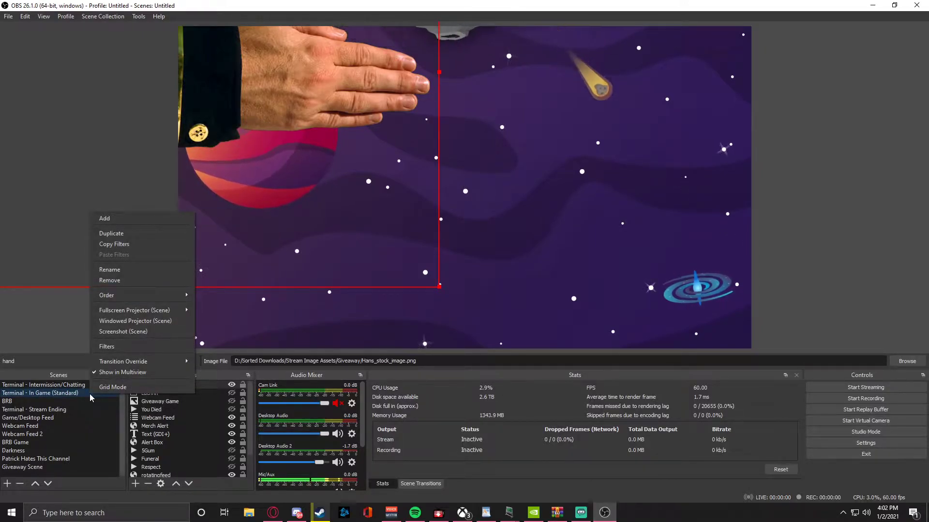
{"action": "left_click", "coordinate": [66, 338]}
{"action": "left_click_drag", "start_coordinate": [289, 101], "coordinate": [493, 191]}
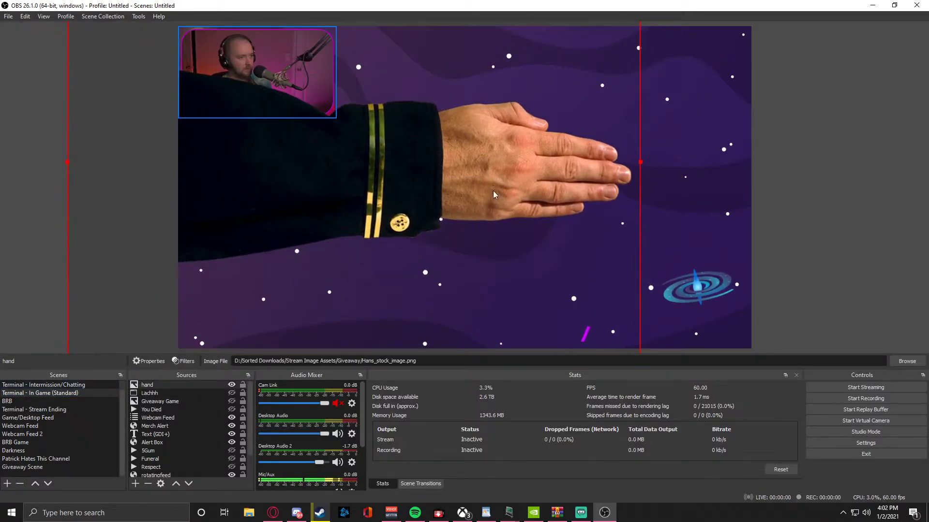
{"action": "left_click", "coordinate": [231, 385]}
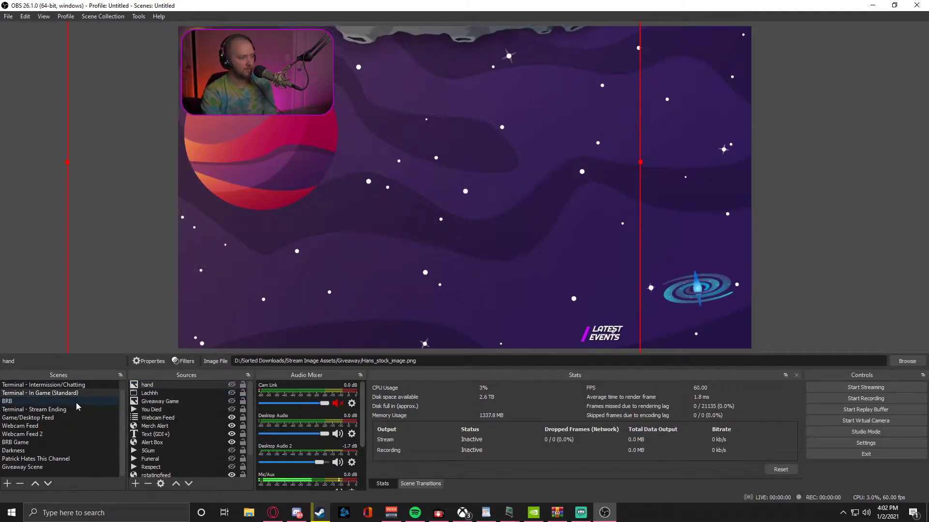
- View the Terminal - Intermission/Chatting scene, then return to Terminal - In Game (Standard) and show the hand over the webcam feed again
{"action": "left_click", "coordinate": [97, 385]}
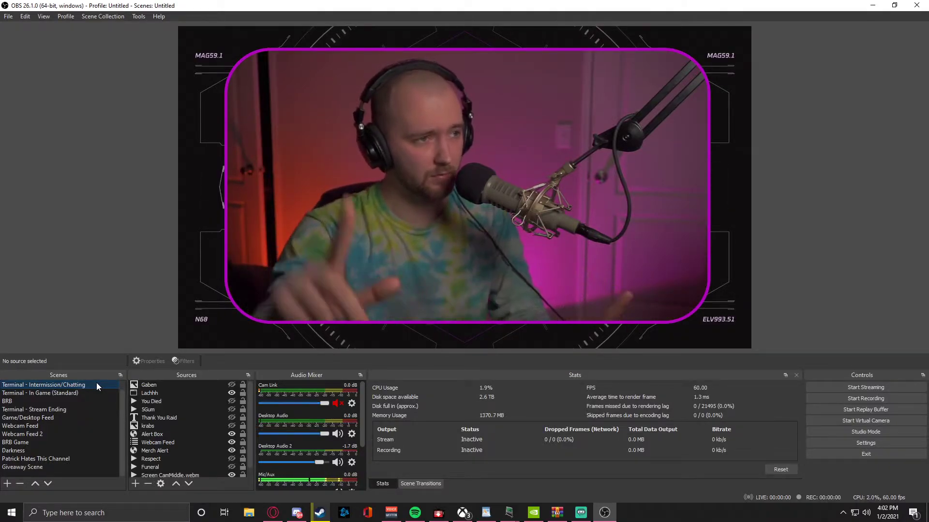
{"action": "left_click", "coordinate": [44, 394]}
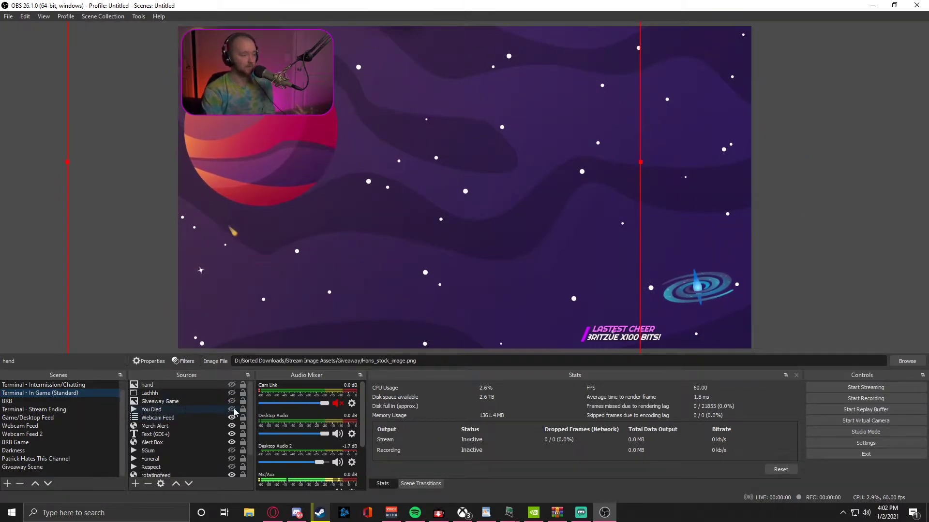
{"action": "left_click", "coordinate": [232, 385]}
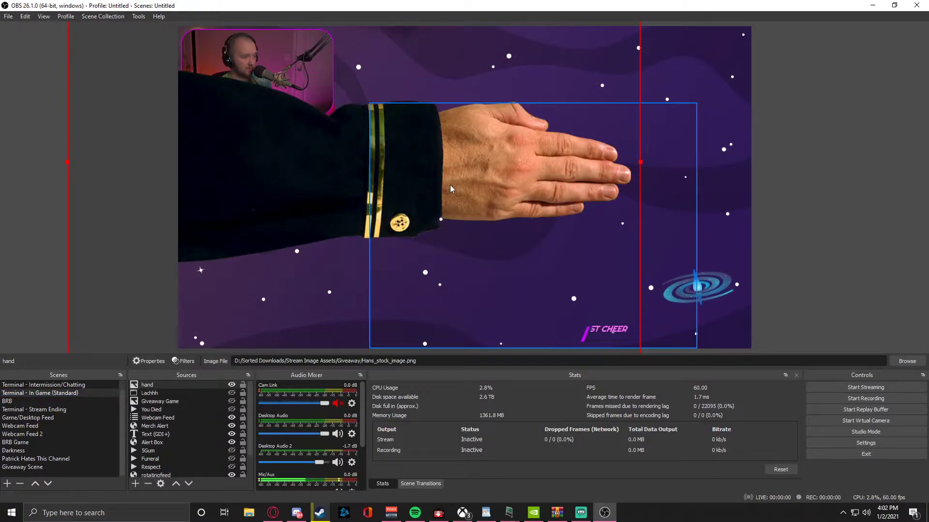
{"action": "left_click_drag", "start_coordinate": [435, 180], "coordinate": [221, 87]}
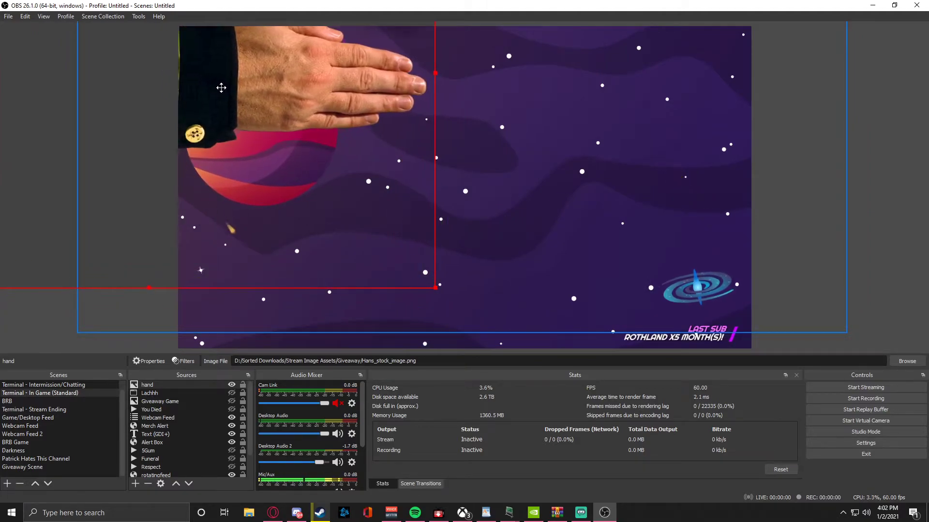
- Add a Move Source filter named Hand Entrance to the Terminal - In Game (Standard) scene
{"action": "right_click", "coordinate": [49, 393]}
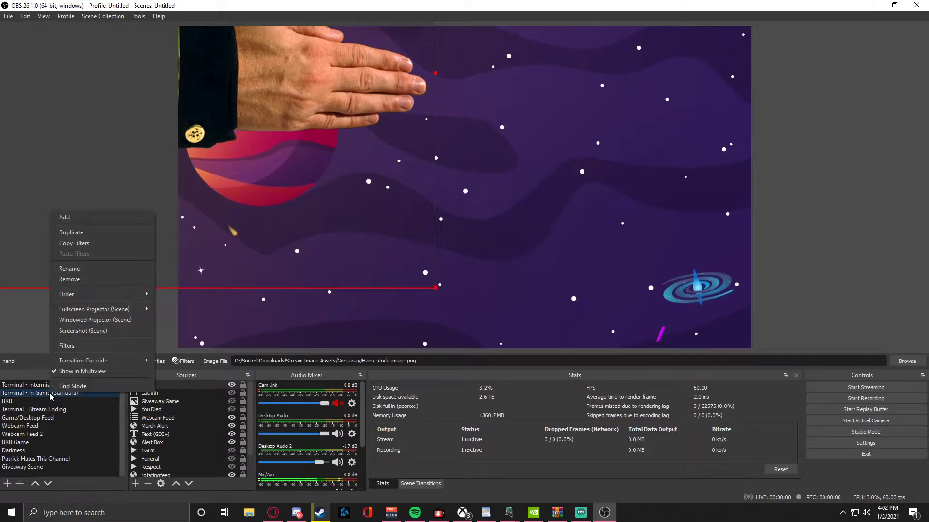
{"action": "left_click", "coordinate": [111, 345]}
{"action": "left_click", "coordinate": [266, 421]}
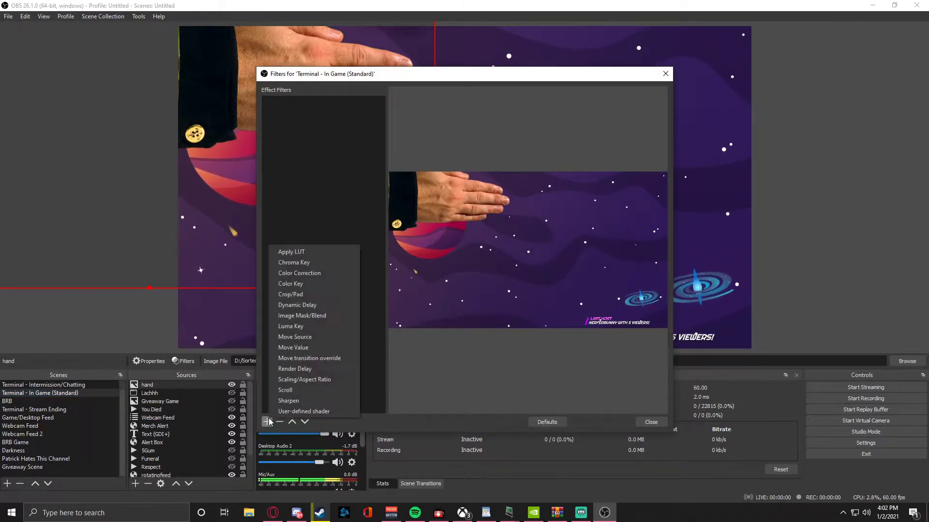
{"action": "left_click", "coordinate": [320, 340]}
{"action": "type", "text": "Hand Entrance"}
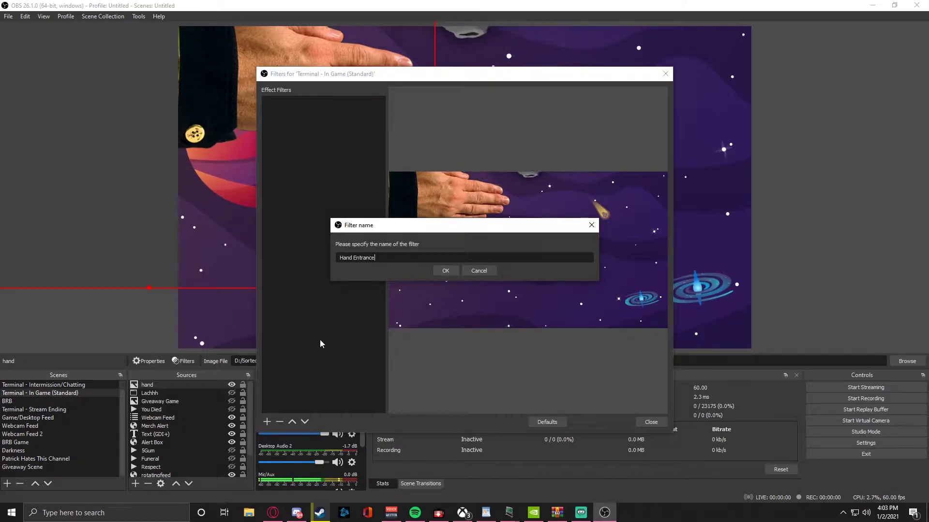
{"action": "left_click", "coordinate": [447, 270]}
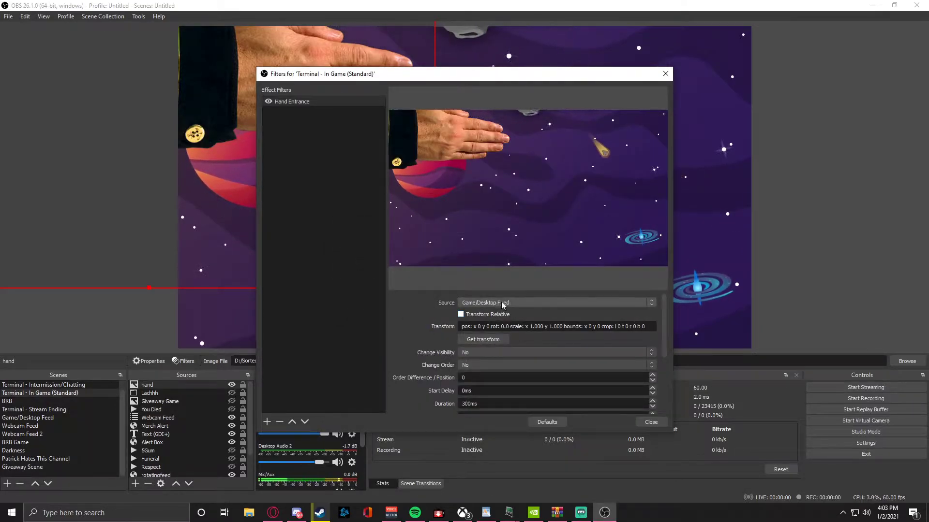
- Set the Hand Entrance filter's source to hand and review its remaining settings
{"action": "left_click", "coordinate": [466, 302]}
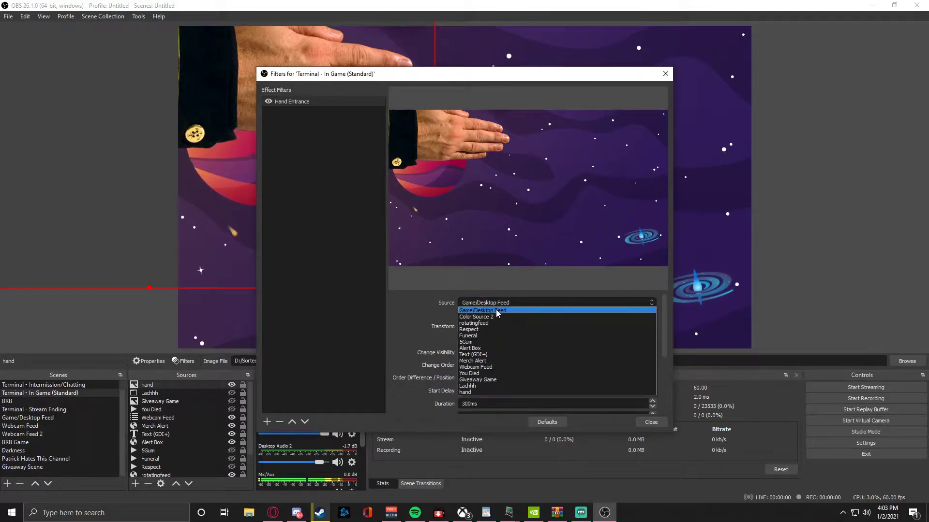
{"action": "left_click", "coordinate": [503, 392]}
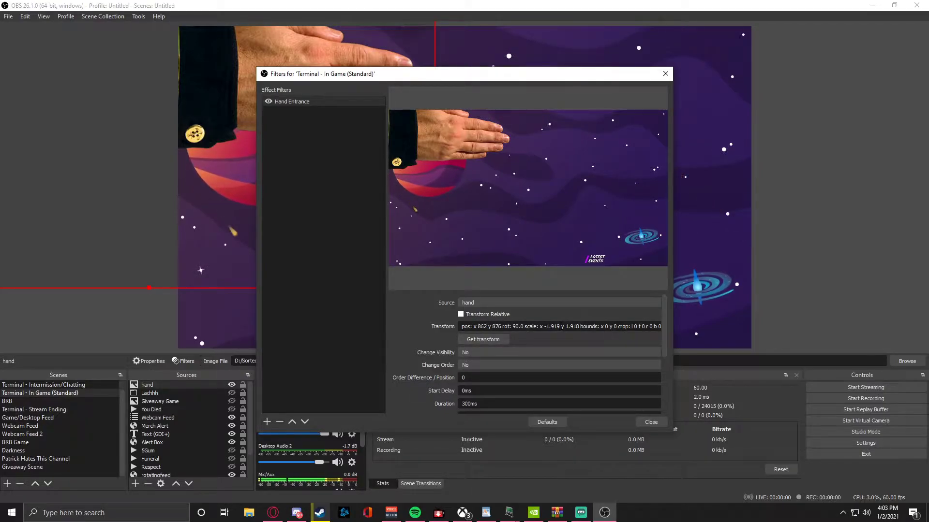
{"action": "scroll", "coordinate": [437, 358], "scroll_direction": "down", "scroll_amount": 1}
{"action": "scroll", "coordinate": [412, 377], "scroll_direction": "up", "scroll_amount": 1}
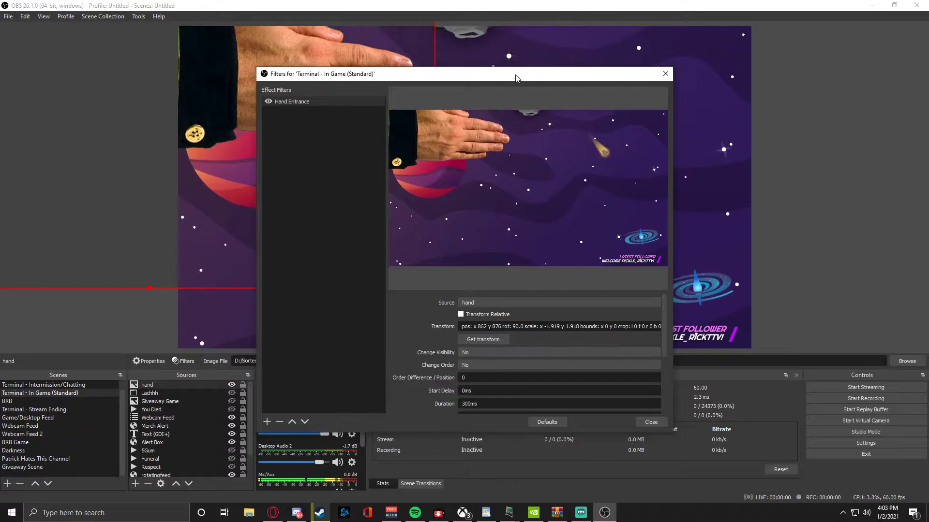
- Shift the filters window clear of the webcam area, move the hand off the canvas's left edge, and test the Hand Entrance move
{"action": "left_click_drag", "start_coordinate": [435, 74], "coordinate": [652, 64]}
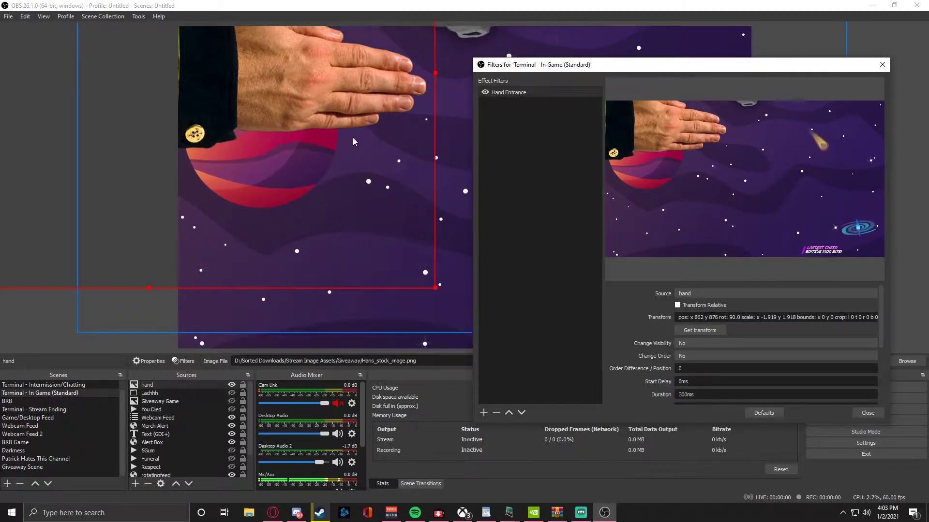
{"action": "left_click_drag", "start_coordinate": [366, 121], "coordinate": [32, 100]}
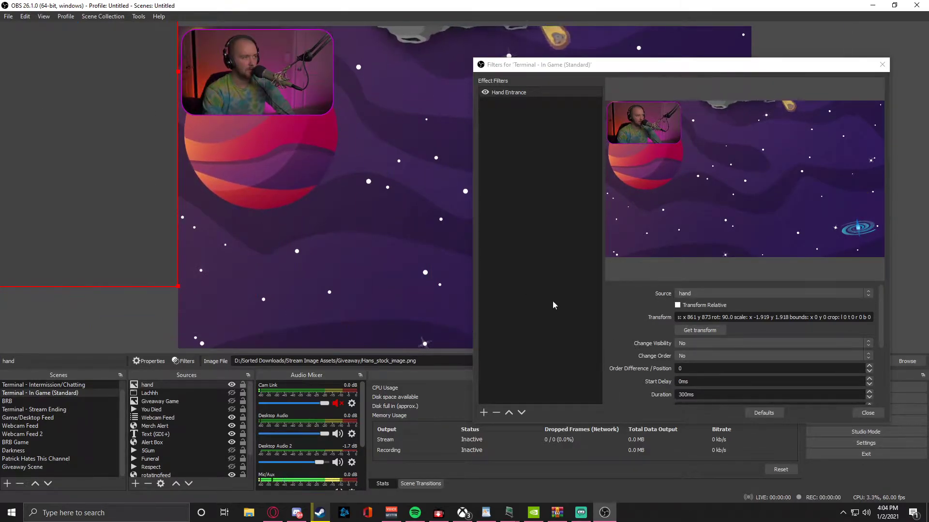
{"action": "scroll", "coordinate": [691, 371], "scroll_direction": "down", "scroll_amount": 3}
{"action": "left_click", "coordinate": [689, 396]}
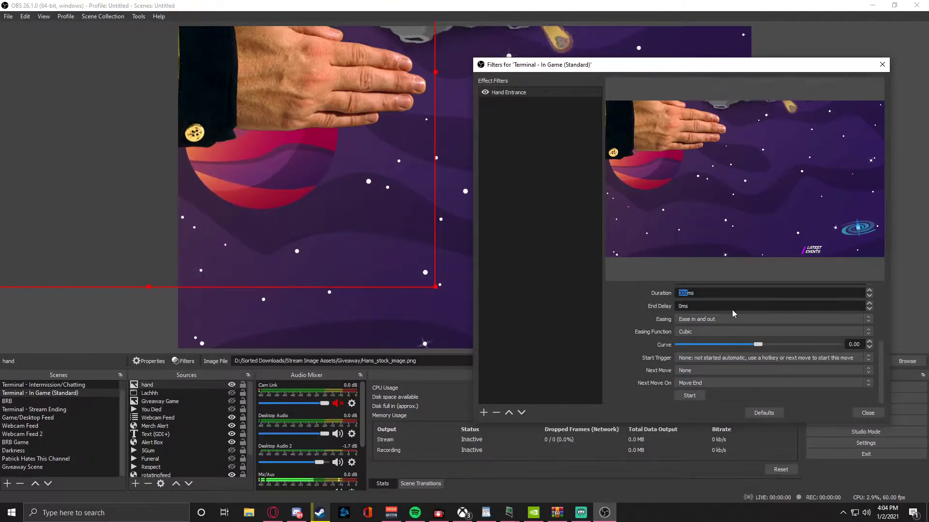
- Set the Hand Entrance duration to 500 ms, move the hand off the canvas's left edge, and test the move again
{"action": "type", "text": "500"}
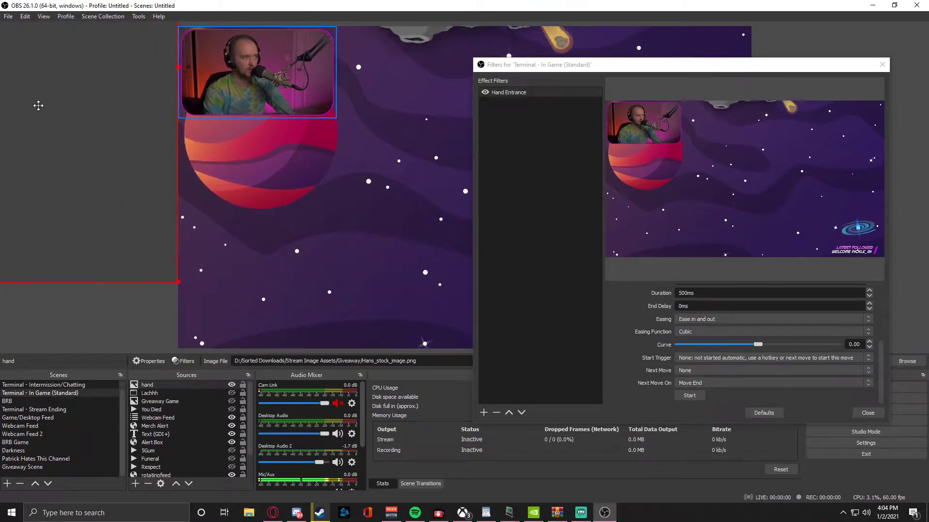
{"action": "left_click", "coordinate": [701, 397]}
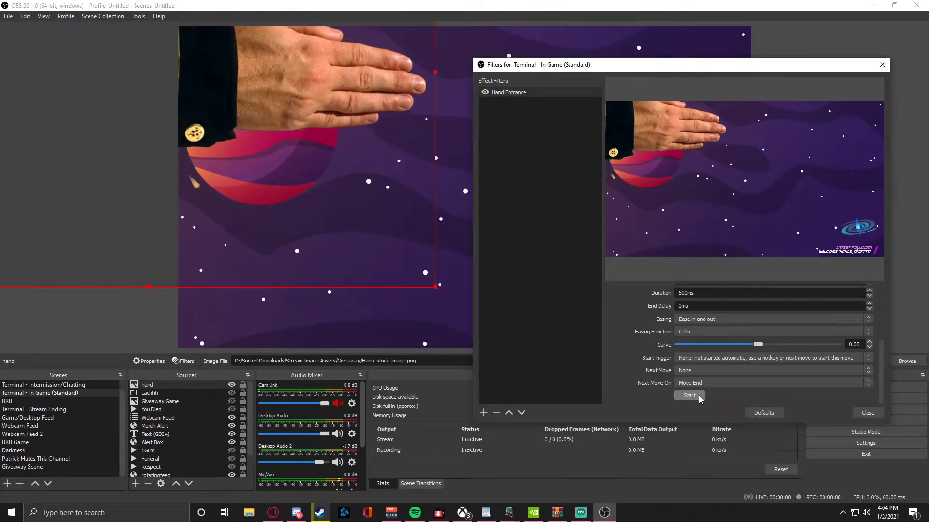
- Set the Hand Entrance duration to 750 ms, move the hand off the canvas's left edge, and test the move
{"action": "scroll", "coordinate": [699, 396], "scroll_direction": "up", "scroll_amount": 1}
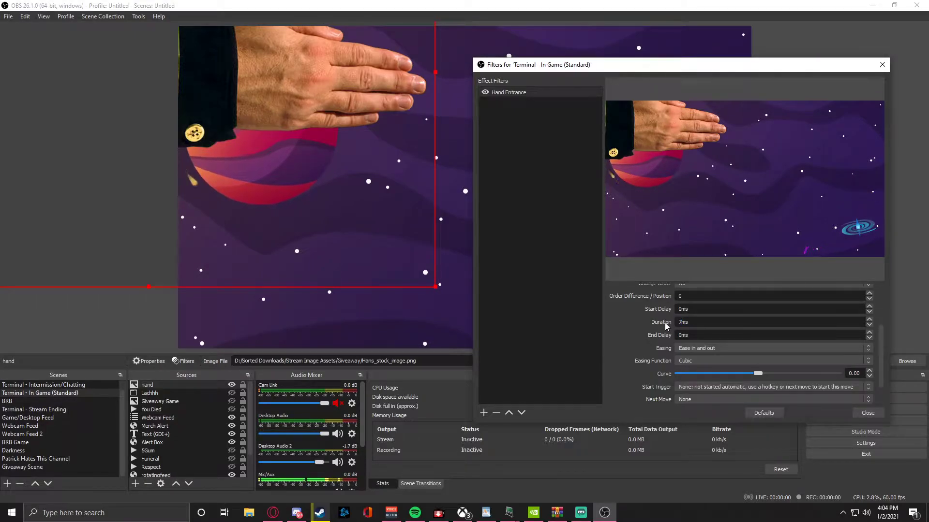
{"action": "scroll", "coordinate": [668, 382], "scroll_direction": "down", "scroll_amount": 1}
{"action": "left_click", "coordinate": [308, 100]}
{"action": "left_click_drag", "start_coordinate": [308, 100], "coordinate": [87, 101]}
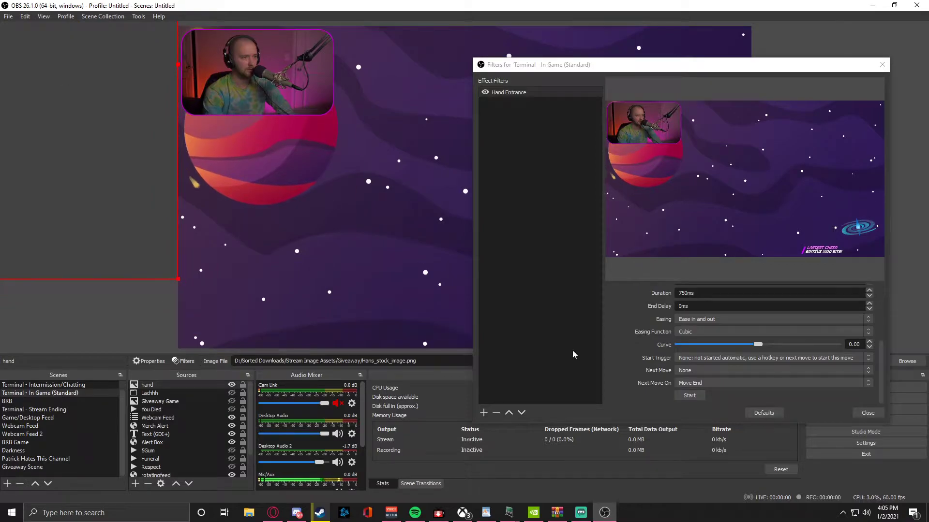
{"action": "left_click", "coordinate": [689, 396]}
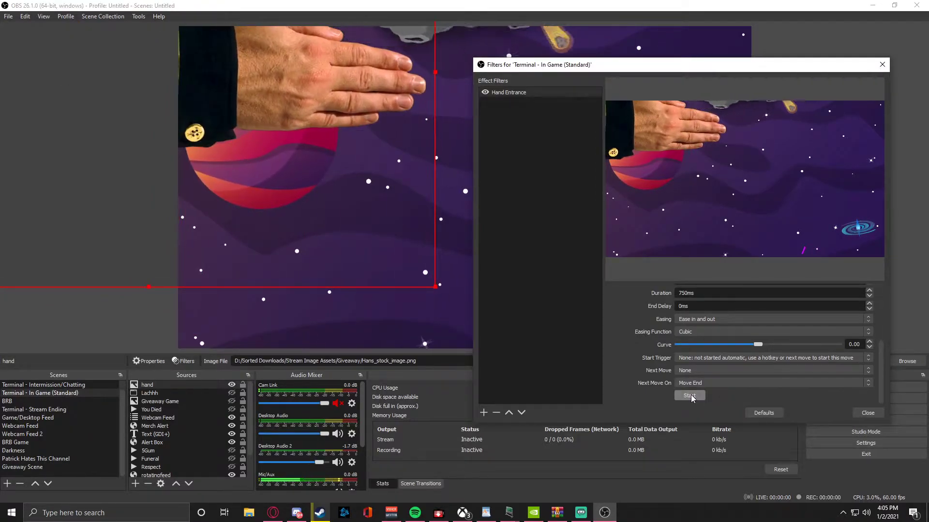
- Try the Hand Entrance move with No easing, starting with the hand outside the canvas's left edge
{"action": "scroll", "coordinate": [679, 355], "scroll_direction": "up", "scroll_amount": 2}
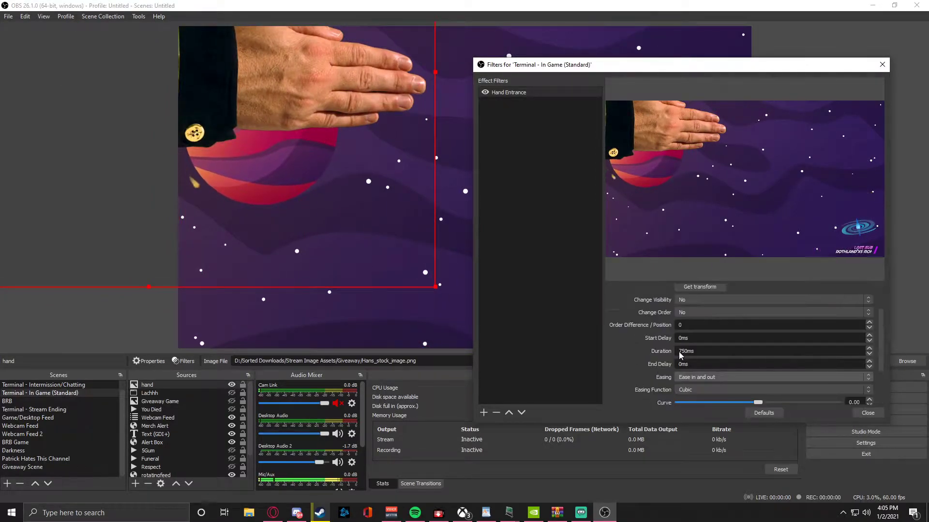
{"action": "scroll", "coordinate": [655, 353], "scroll_direction": "down", "scroll_amount": 2}
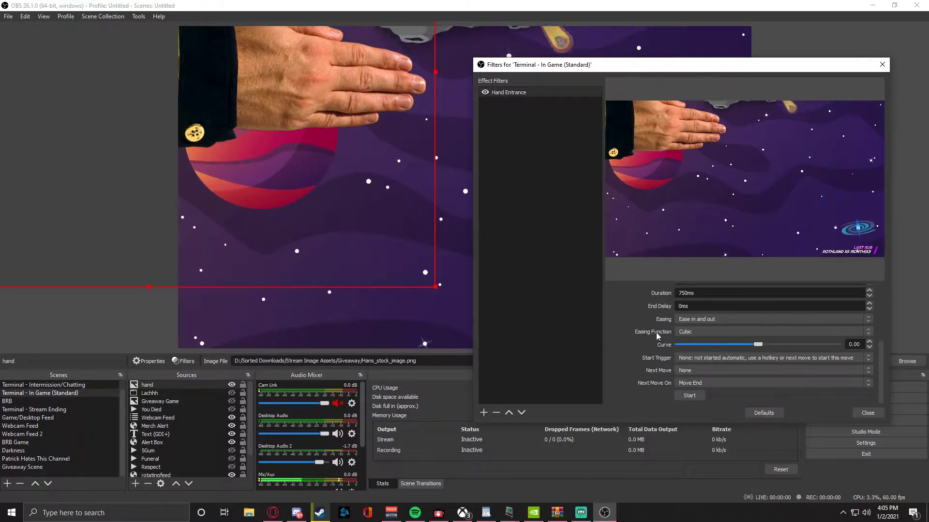
{"action": "left_click", "coordinate": [701, 320]}
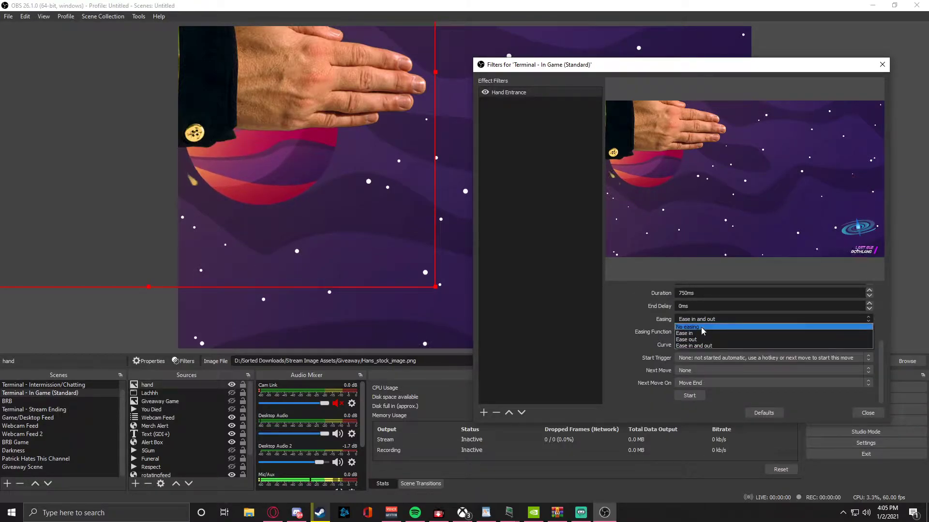
{"action": "left_click", "coordinate": [701, 328]}
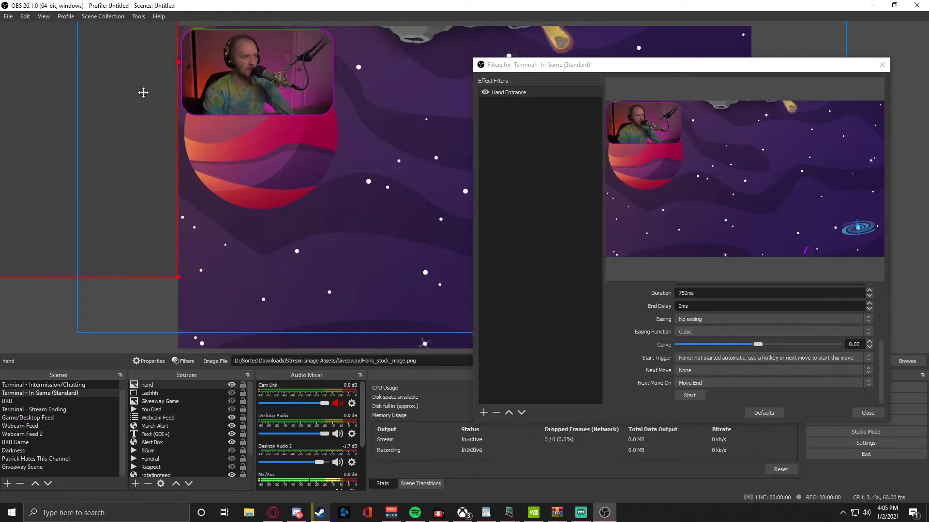
{"action": "left_click", "coordinate": [696, 396]}
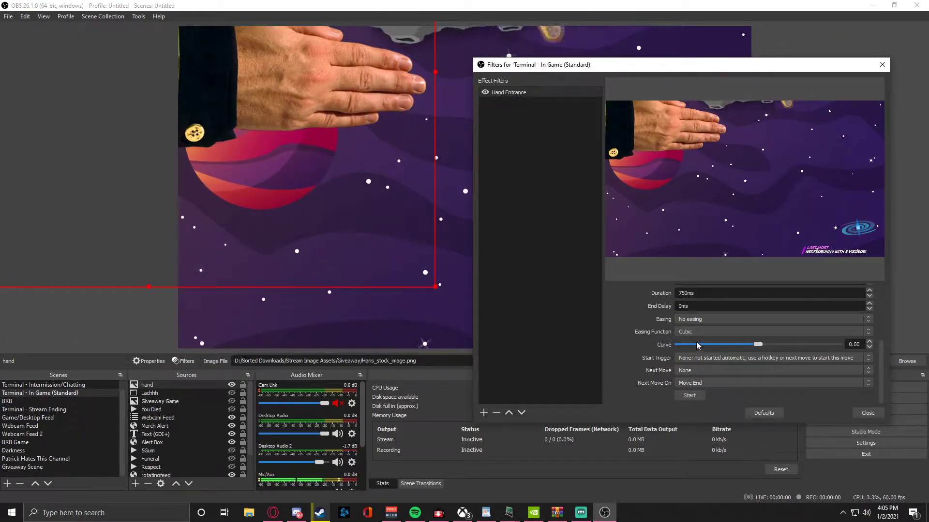
- Try the Hand Entrance move with Ease in, starting with the hand outside the canvas's left edge
{"action": "left_click", "coordinate": [708, 322]}
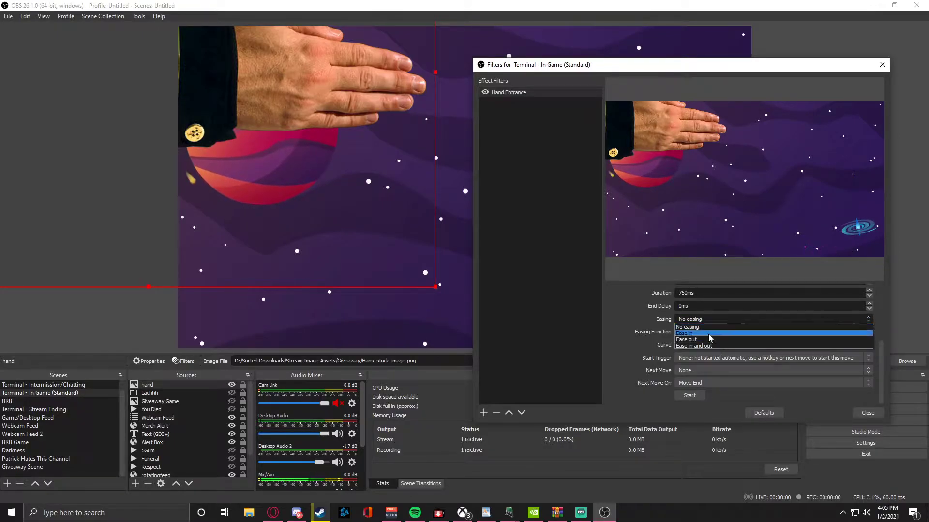
{"action": "left_click", "coordinate": [709, 333]}
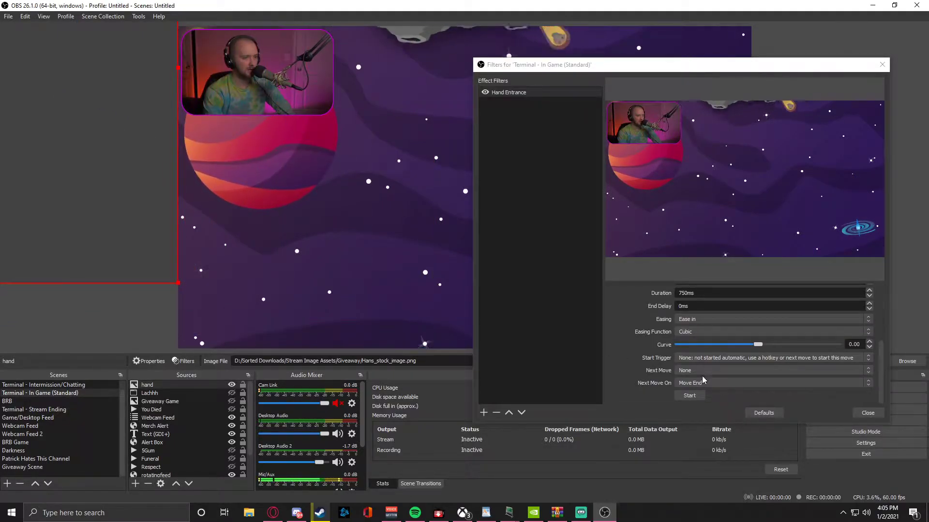
{"action": "left_click", "coordinate": [689, 396]}
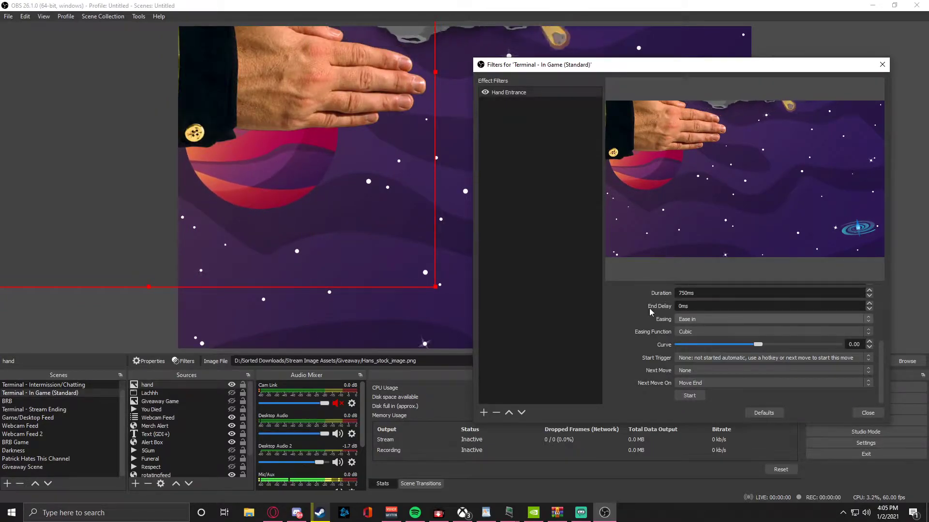
- Try the Hand Entrance move with Ease out, starting with the hand outside the canvas's left edge
{"action": "left_click", "coordinate": [710, 319]}
{"action": "left_click", "coordinate": [707, 339]}
{"action": "left_click", "coordinate": [689, 396]}
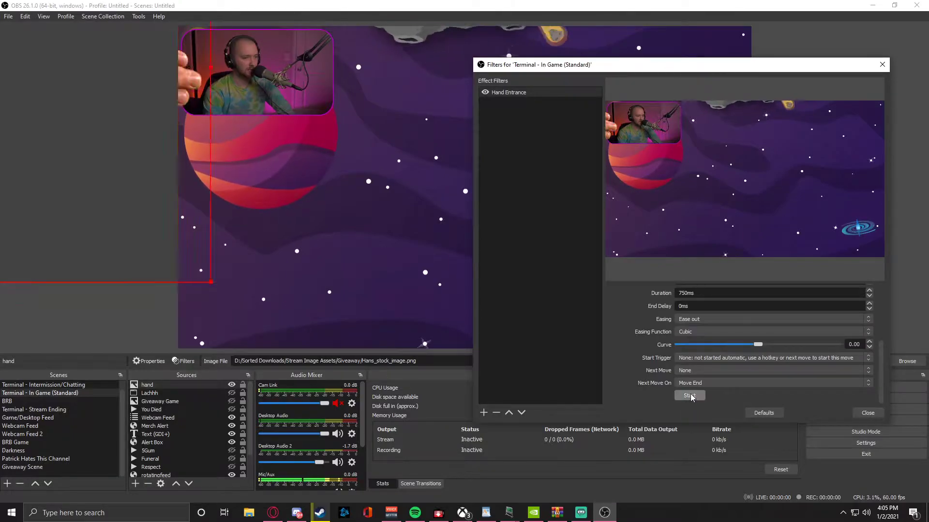
- Set the Hand Entrance easing to Ease in and out, move the hand off the canvas's left edge, and test the move
{"action": "left_click", "coordinate": [744, 318]}
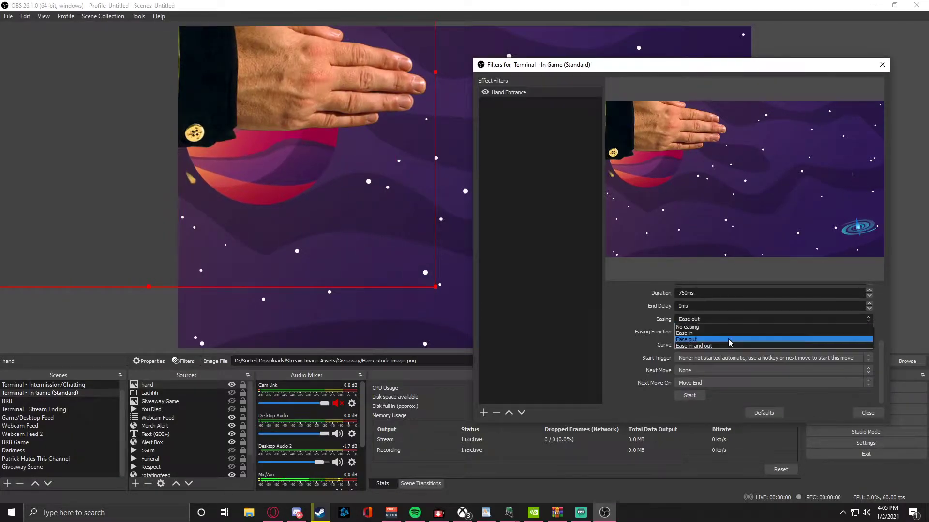
{"action": "left_click", "coordinate": [731, 347]}
{"action": "left_click_drag", "start_coordinate": [342, 121], "coordinate": [112, 120]}
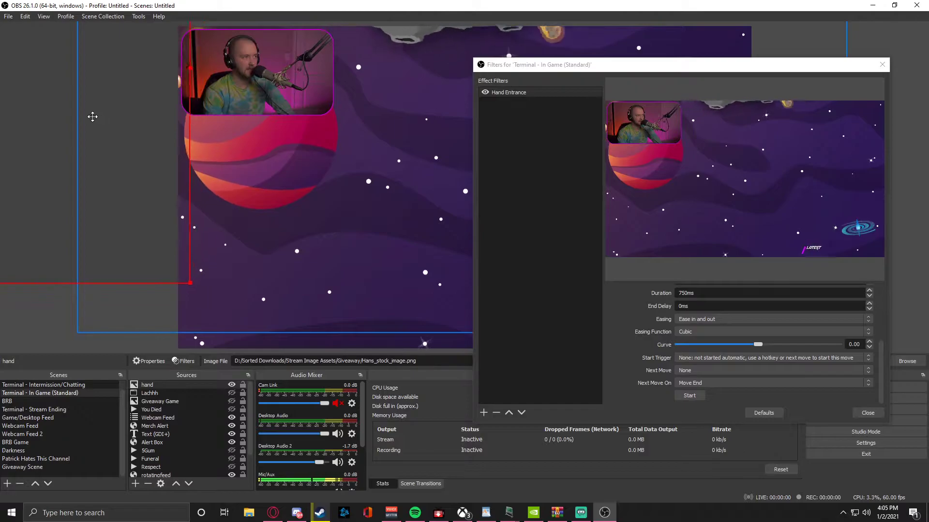
{"action": "left_click", "coordinate": [690, 396]}
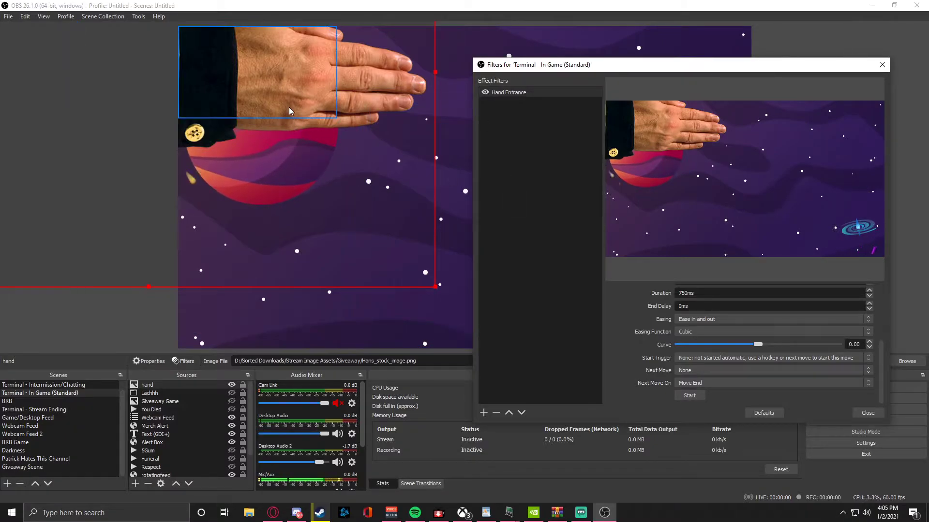
- Name the new move filter for the Webcam Feed source Webcam TL>BL
{"action": "scroll", "coordinate": [638, 351], "scroll_direction": "up", "scroll_amount": 4}
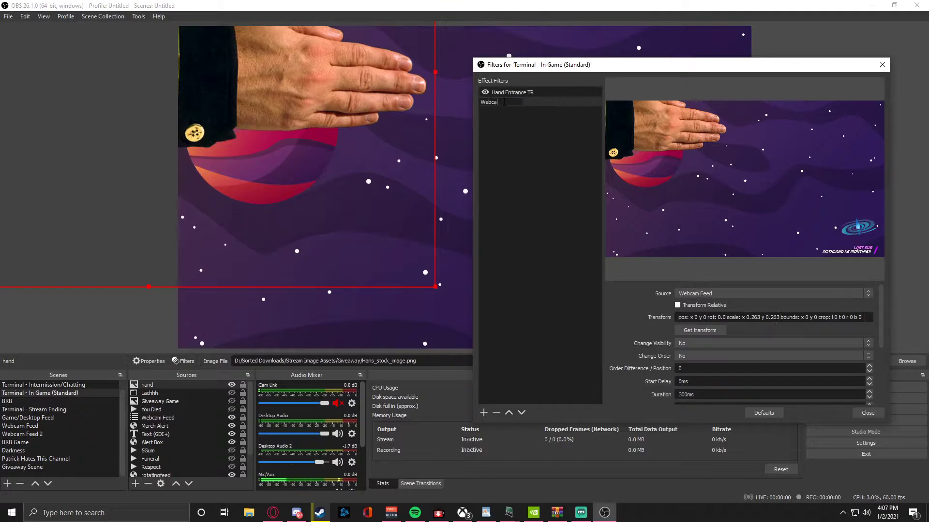
{"action": "type", "text": "Webcam TL"}
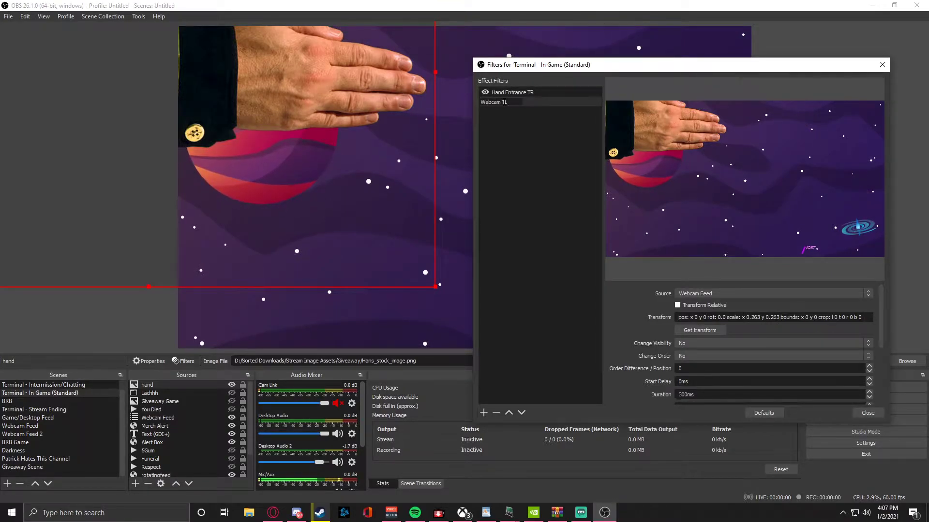
{"action": "type", "text": " >BL:"}
{"action": "key", "text": "Return"}
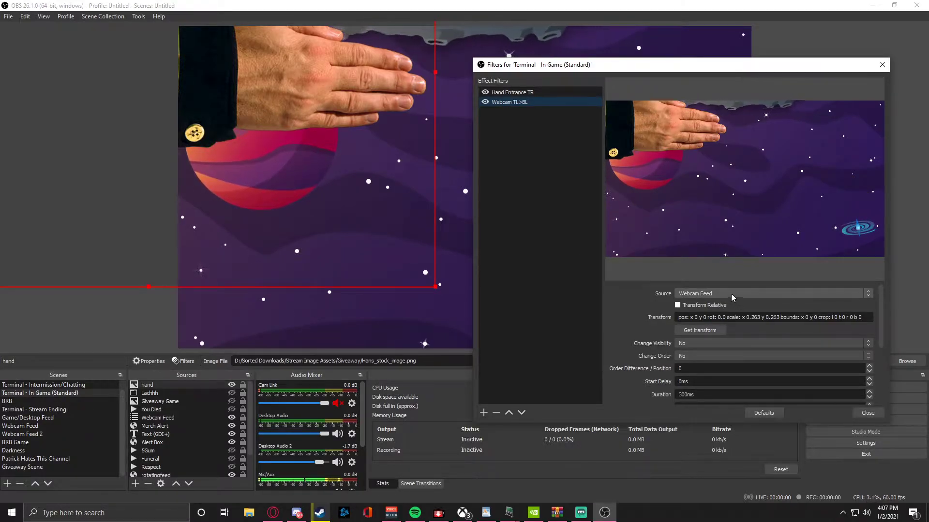
- Temporarily hide the hand source while capturing the Webcam Feed's current transform in the Webcam TL>BL filter
{"action": "left_click", "coordinate": [231, 385]}
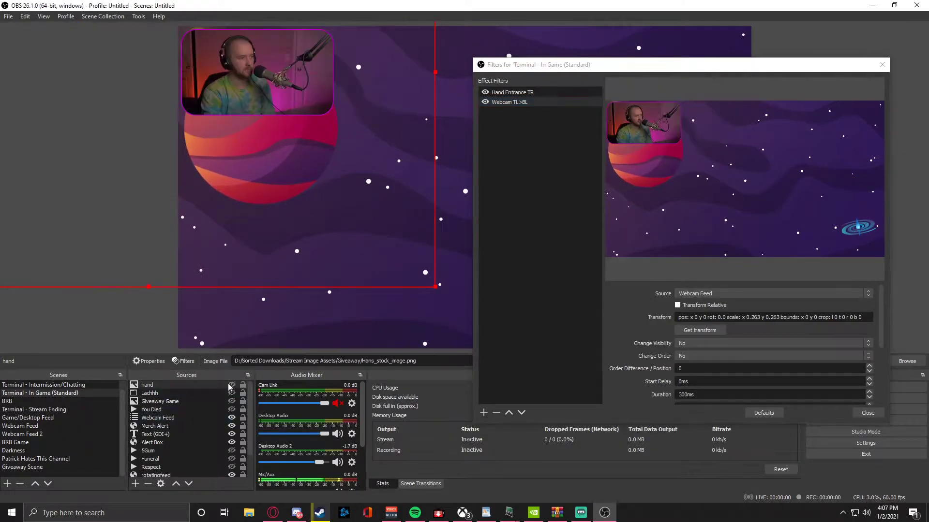
{"action": "left_click", "coordinate": [713, 329]}
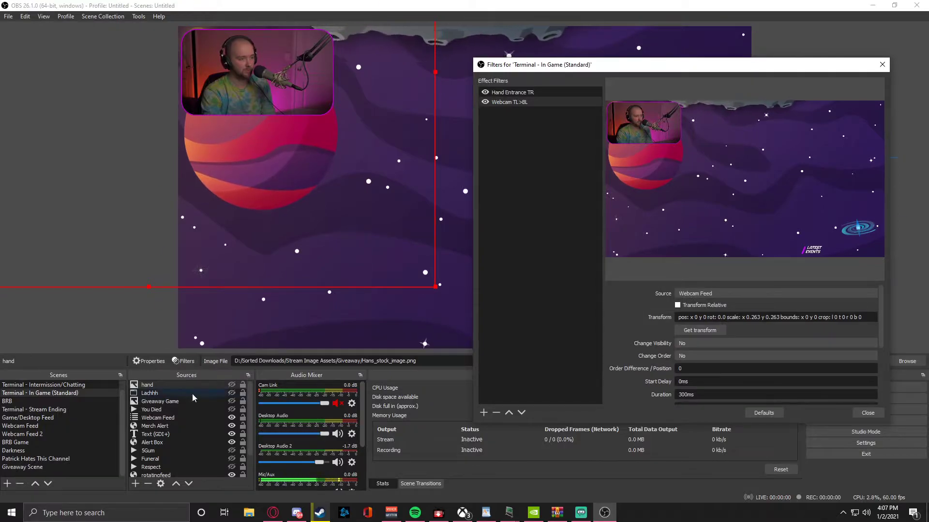
{"action": "left_click", "coordinate": [232, 385]}
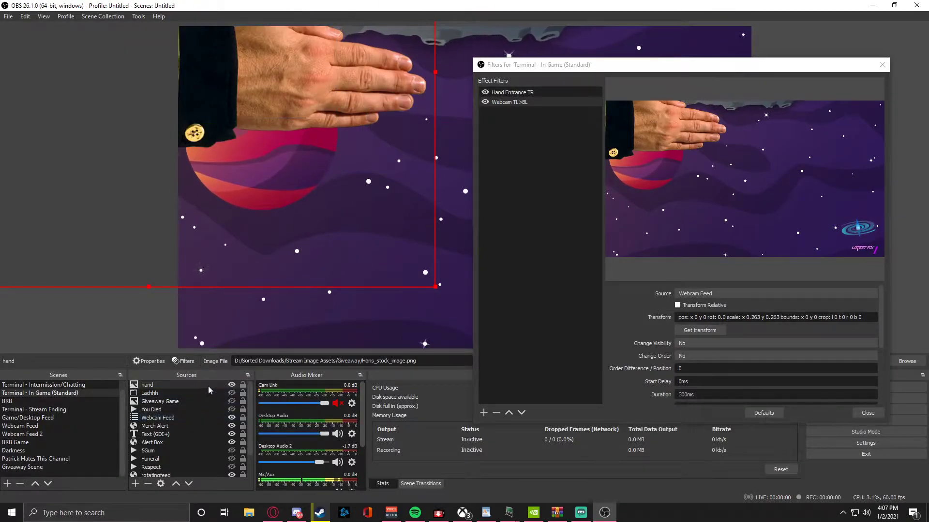
- Set the Webcam TL>BL filter's visibility change to Hide and its duration to 10 ms
{"action": "left_click", "coordinate": [711, 343]}
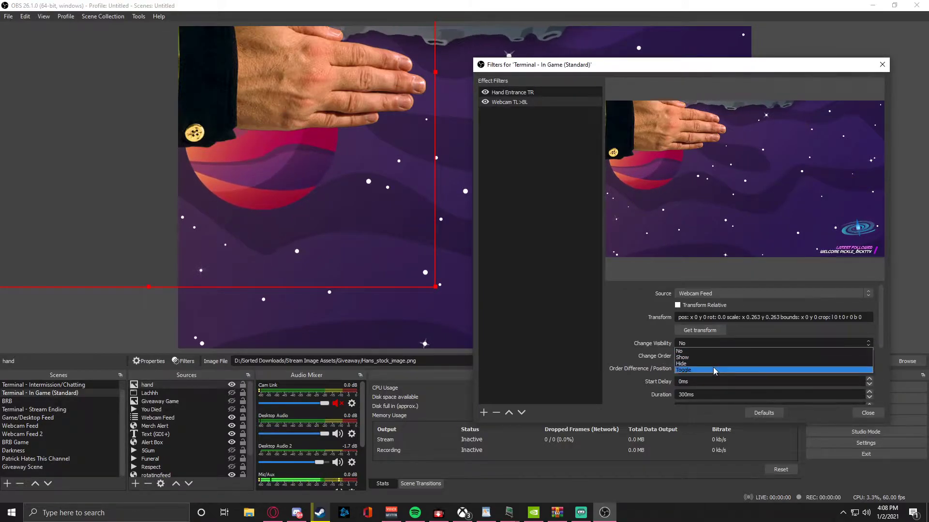
{"action": "left_click", "coordinate": [711, 364]}
{"action": "scroll", "coordinate": [687, 368], "scroll_direction": "down", "scroll_amount": 1}
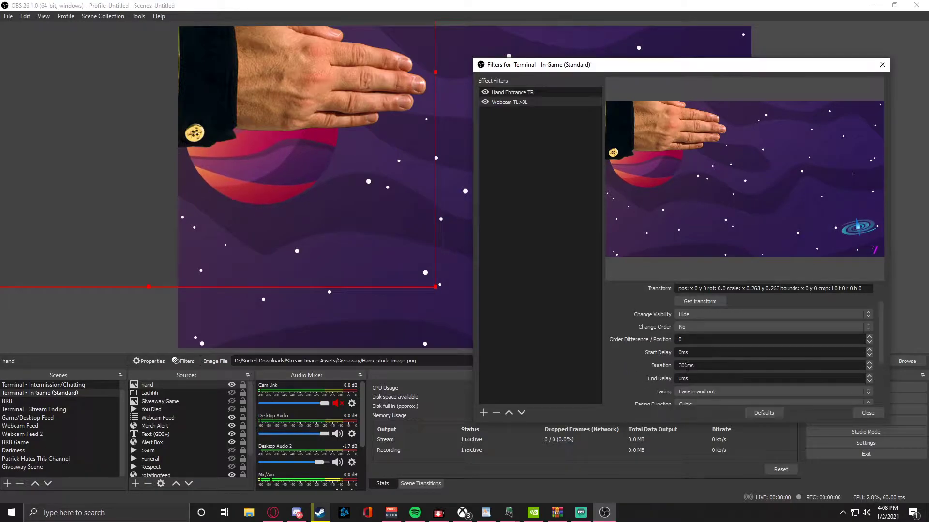
{"action": "type", "text": "300"}
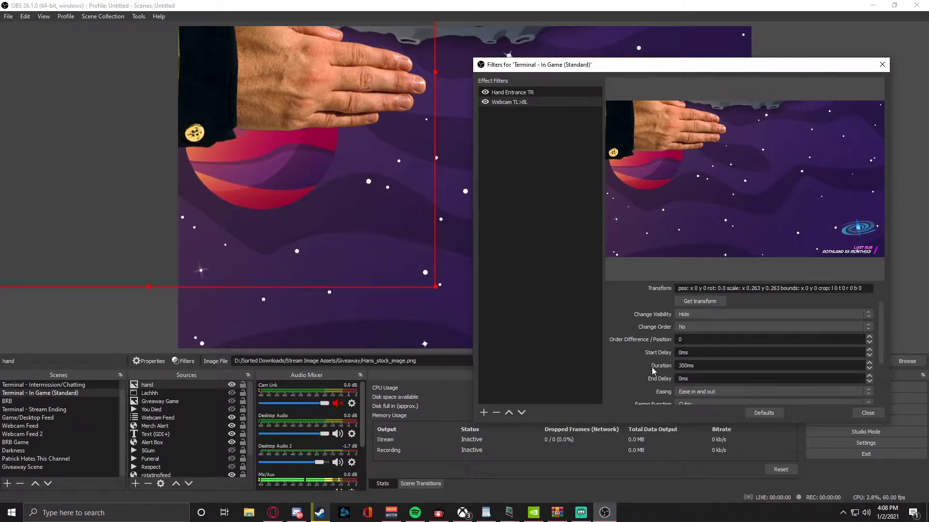
{"action": "scroll", "coordinate": [707, 367], "scroll_direction": "down", "scroll_amount": 1}
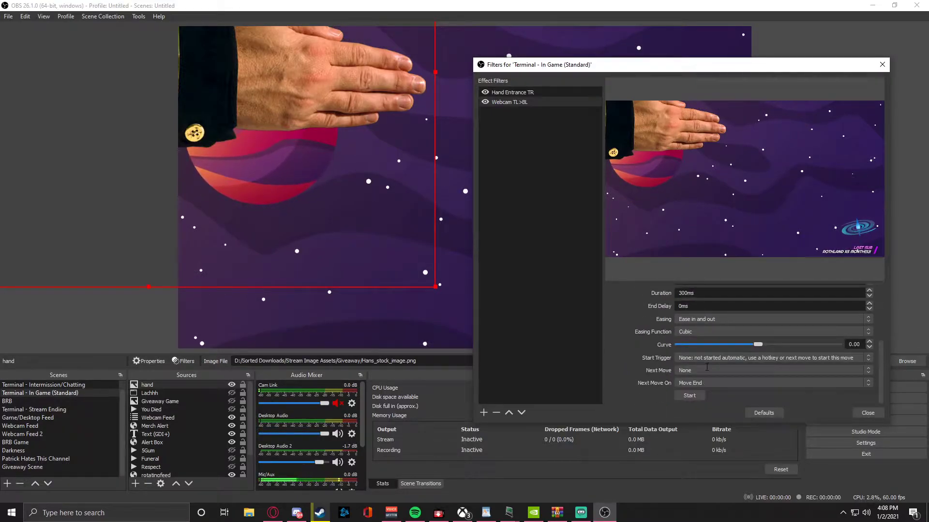
{"action": "left_click", "coordinate": [730, 351]}
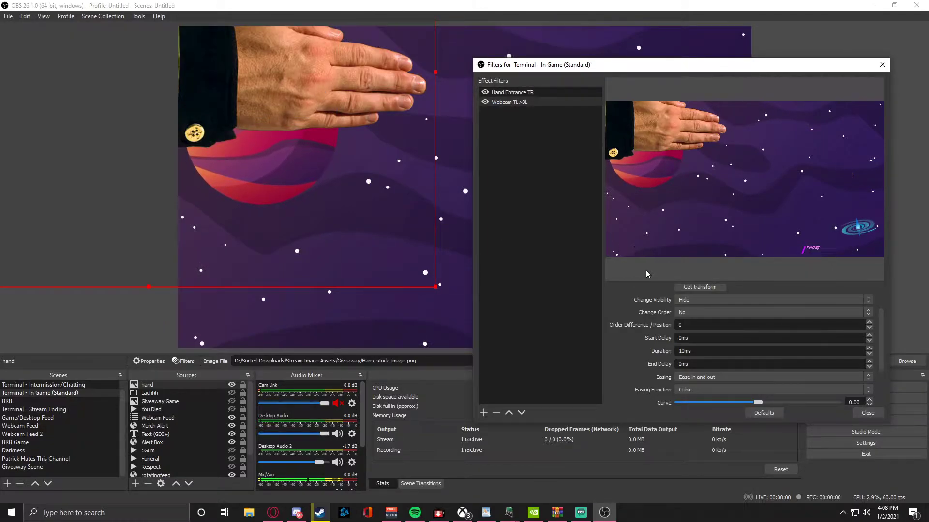
{"action": "scroll", "coordinate": [648, 348], "scroll_direction": "down", "scroll_amount": 3}
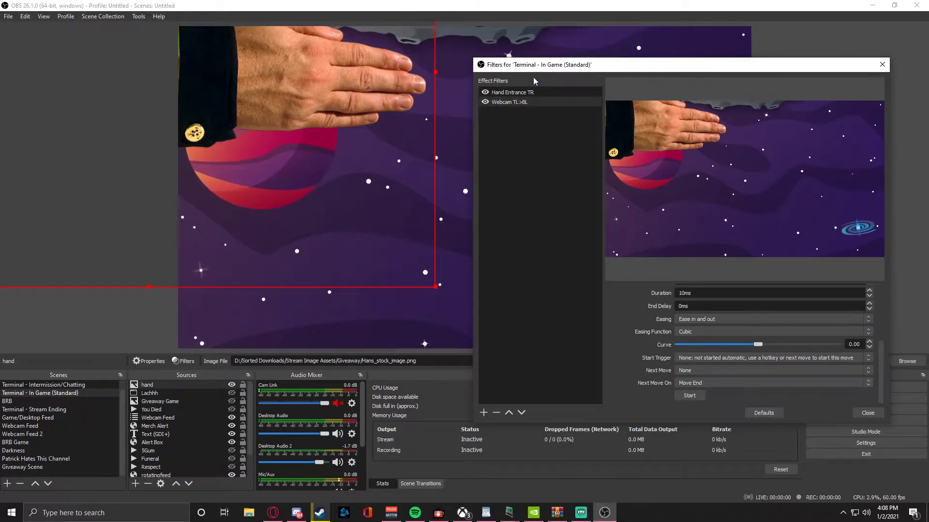
- Set the Hand Entrance TR filter's next move to Webcam TL>BL
{"action": "left_click", "coordinate": [530, 91]}
{"action": "scroll", "coordinate": [643, 383], "scroll_direction": "down", "scroll_amount": 2}
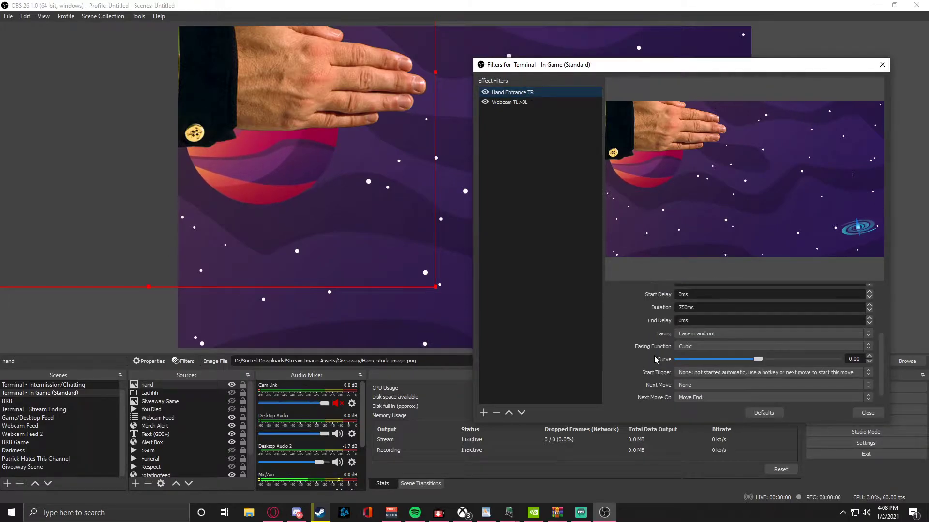
{"action": "left_click", "coordinate": [687, 373]}
{"action": "left_click", "coordinate": [643, 364]}
{"action": "left_click", "coordinate": [693, 385]}
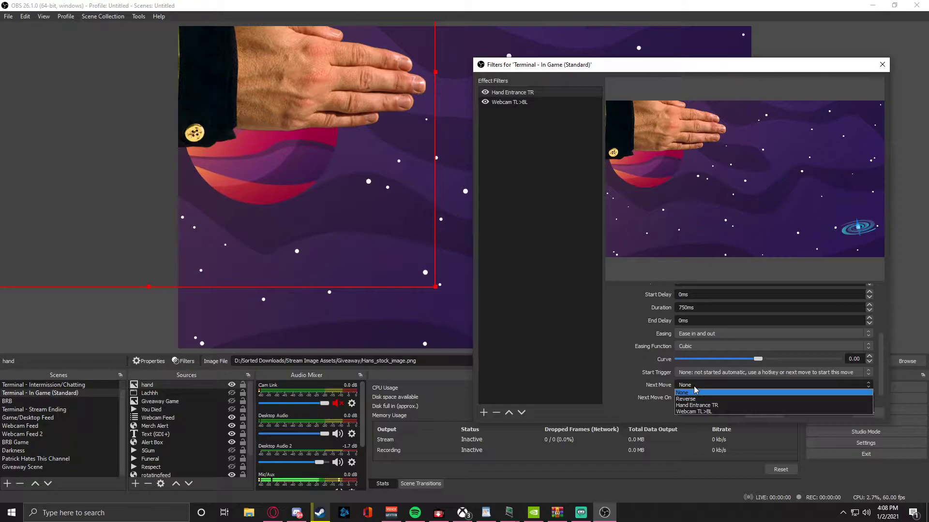
{"action": "left_click", "coordinate": [756, 410]}
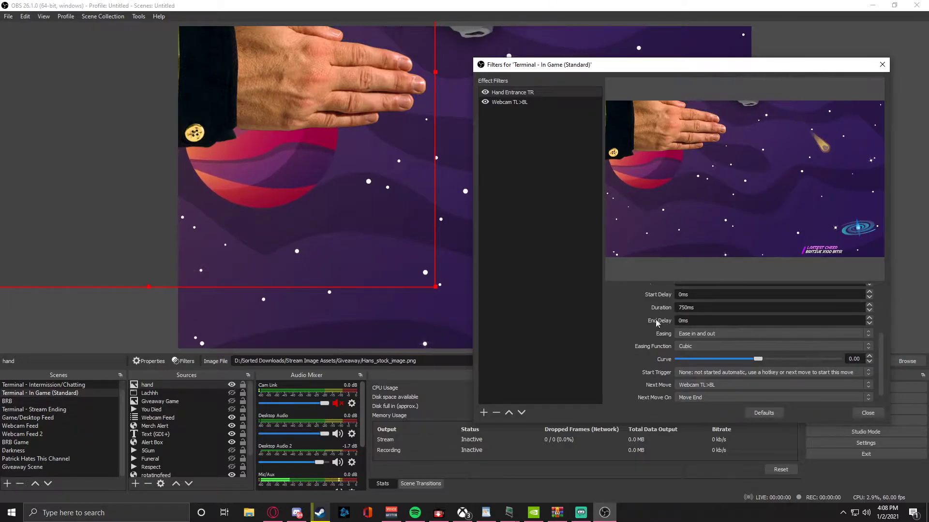
- Move the hand off the canvas's left edge and test the Hand Entrance TR move chained to Webcam TL>BL
{"action": "left_click", "coordinate": [404, 95]}
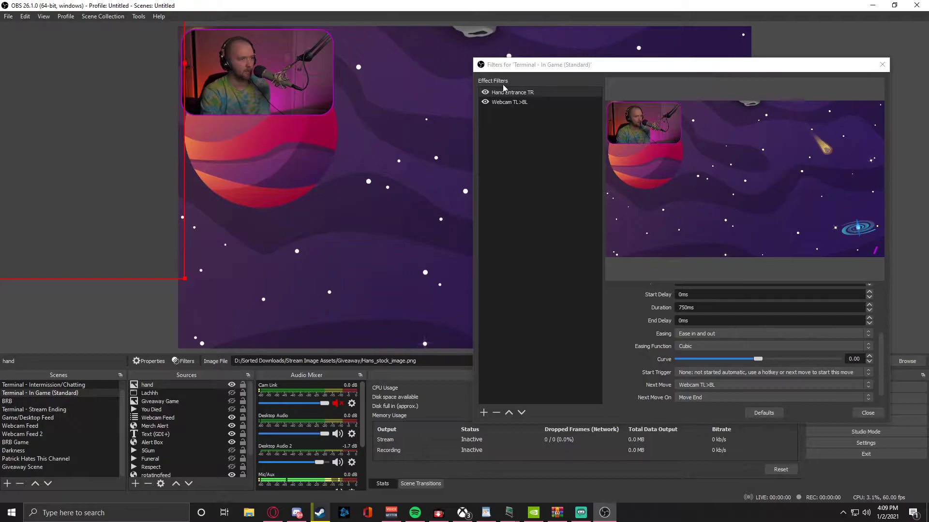
{"action": "left_click", "coordinate": [516, 93]}
{"action": "scroll", "coordinate": [750, 354], "scroll_direction": "down", "scroll_amount": 3}
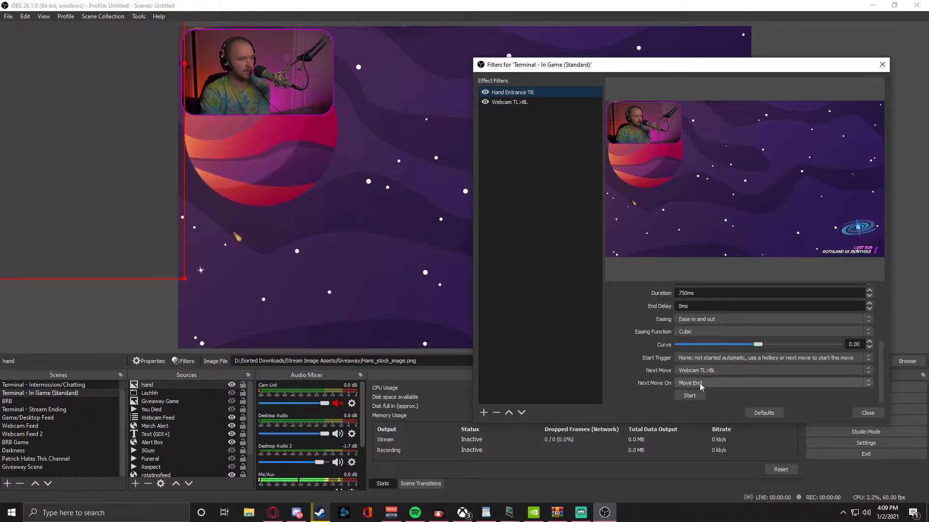
{"action": "left_click", "coordinate": [695, 395]}
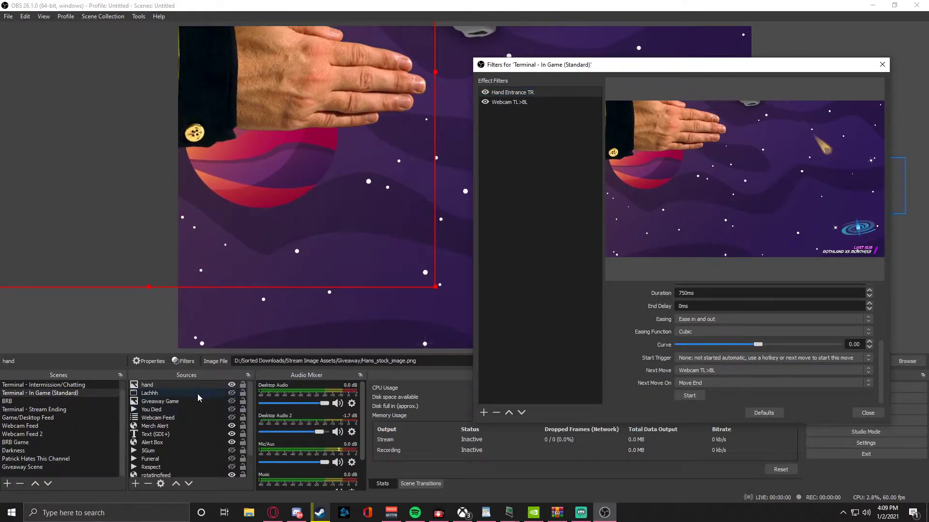
- Toggle the Webcam Feed's visibility to check the hide action, and open the Webcam TL>BL filter's settings
{"action": "left_click", "coordinate": [231, 418]}
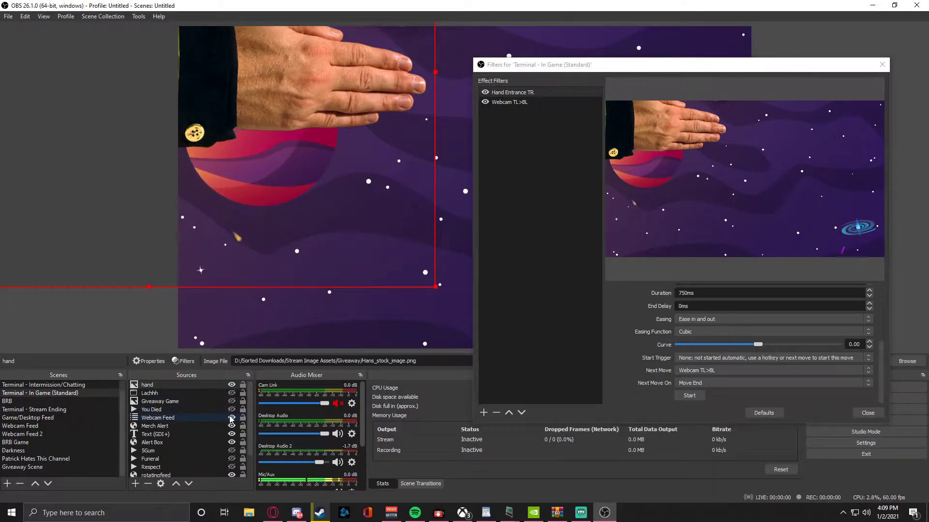
{"action": "left_click", "coordinate": [542, 101]}
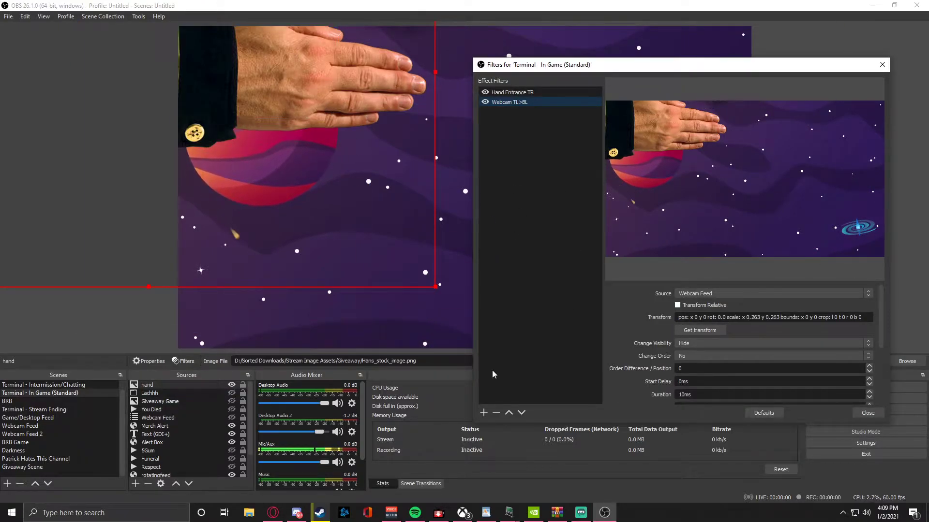
- Show the Webcam Feed, move it to the canvas's bottom-left corner, and capture that transform in the Webcam TL>BL filter
{"action": "left_click", "coordinate": [177, 417]}
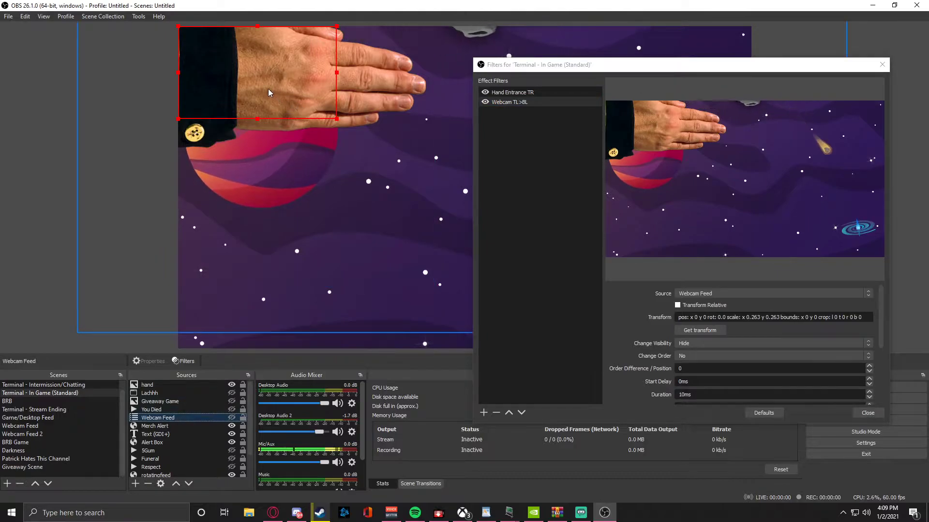
{"action": "left_click", "coordinate": [704, 334]}
{"action": "left_click_drag", "start_coordinate": [279, 80], "coordinate": [279, 310]}
{"action": "left_click", "coordinate": [231, 418]}
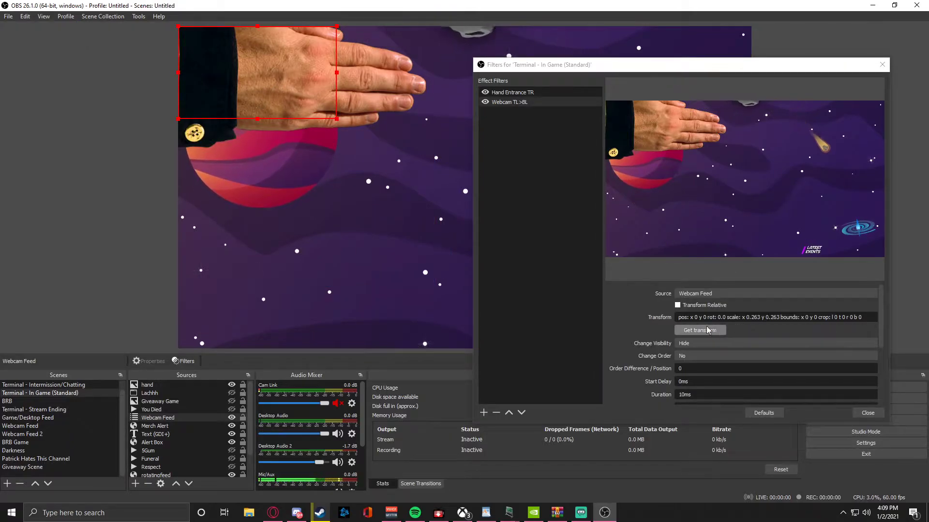
{"action": "left_click_drag", "start_coordinate": [266, 80], "coordinate": [292, 312]}
{"action": "left_click", "coordinate": [690, 331]}
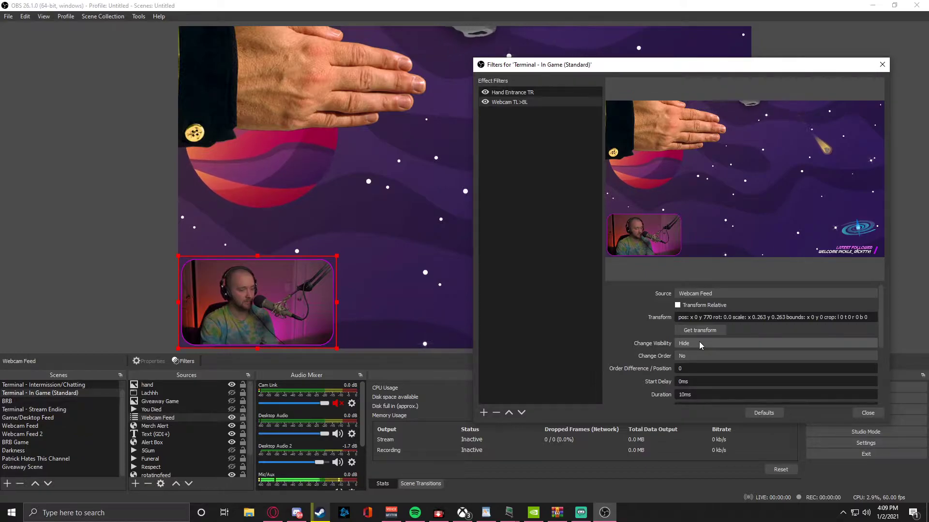
- Return the Webcam Feed to the canvas's top-left corner and run the Hand Entrance TR move with its chained webcam move
{"action": "left_click_drag", "start_coordinate": [291, 315], "coordinate": [296, 82]}
{"action": "left_click", "coordinate": [117, 98]}
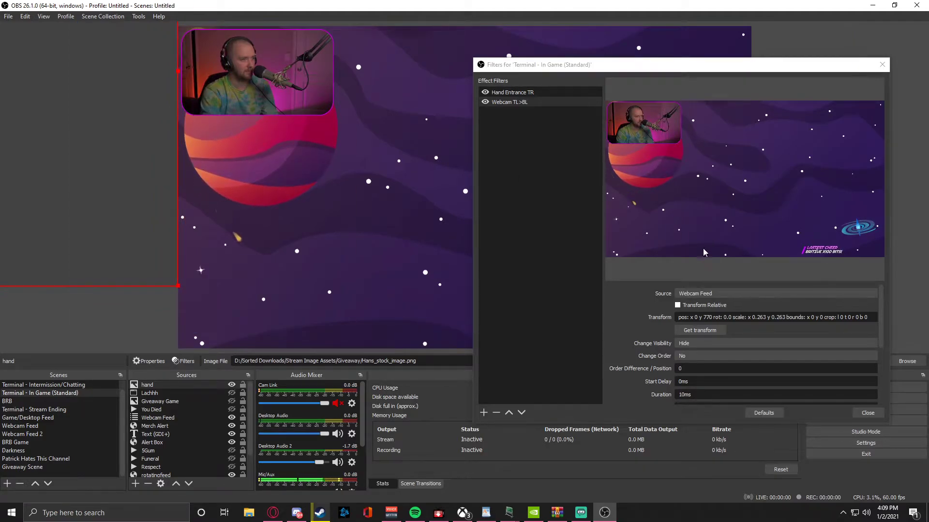
{"action": "left_click", "coordinate": [509, 98]}
{"action": "scroll", "coordinate": [721, 404], "scroll_direction": "down", "scroll_amount": 5}
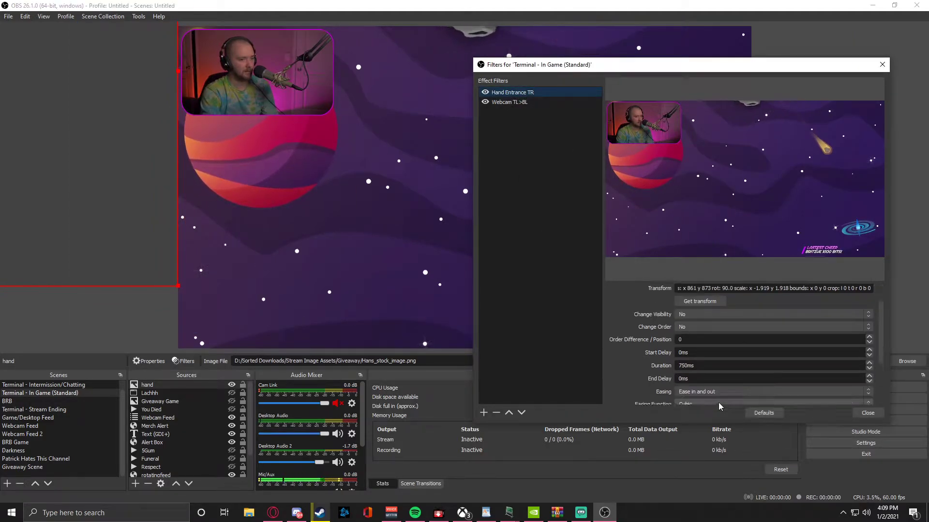
{"action": "scroll", "coordinate": [724, 395], "scroll_direction": "down", "scroll_amount": 1}
{"action": "left_click", "coordinate": [696, 397]}
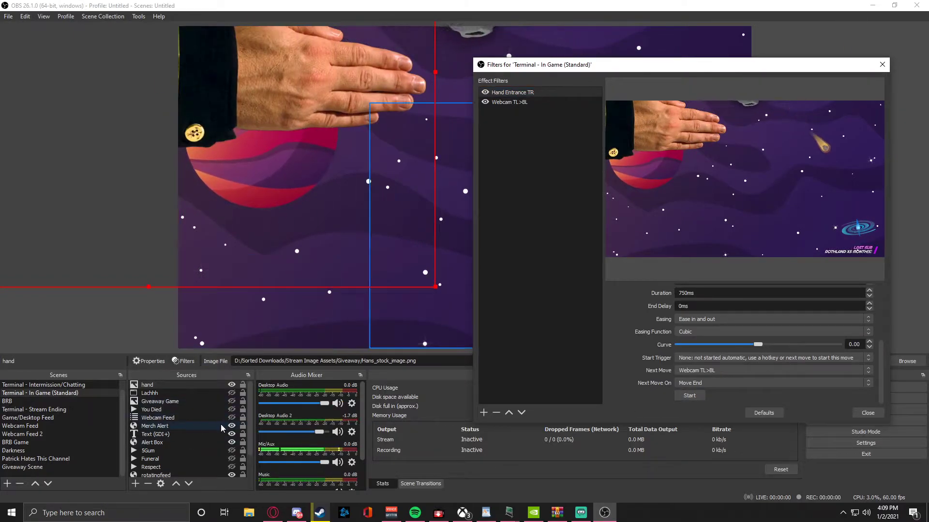
- Toggle the Webcam Feed's visibility to check its position after the chained move, leaving it hidden
{"action": "left_click", "coordinate": [233, 418]}
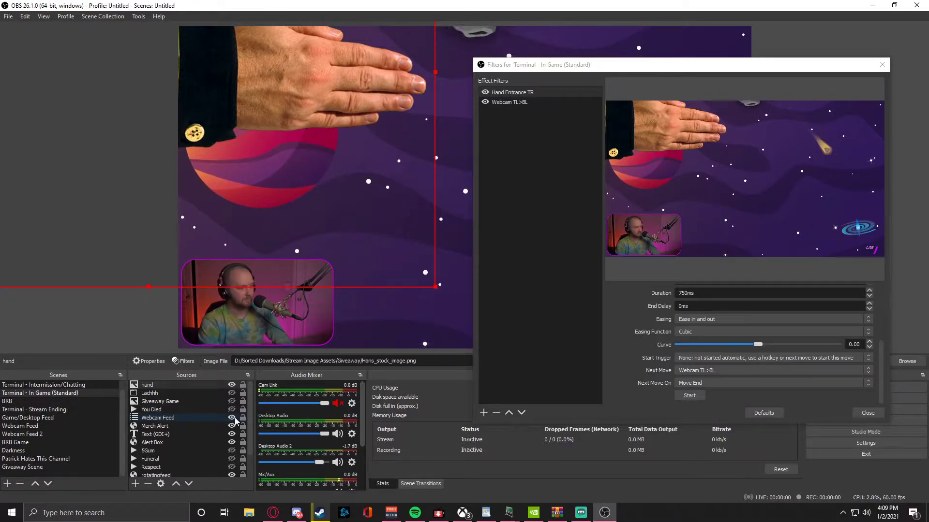
{"action": "left_click", "coordinate": [234, 419]}
{"action": "left_click", "coordinate": [235, 418]}
{"action": "left_click", "coordinate": [509, 102]}
{"action": "scroll", "coordinate": [611, 321], "scroll_direction": "down", "scroll_amount": 3}
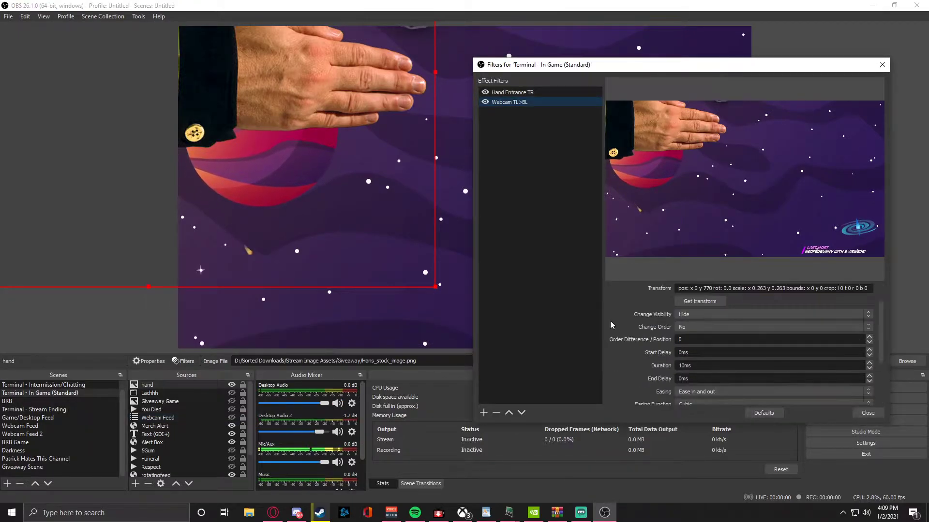
{"action": "left_click", "coordinate": [483, 413]}
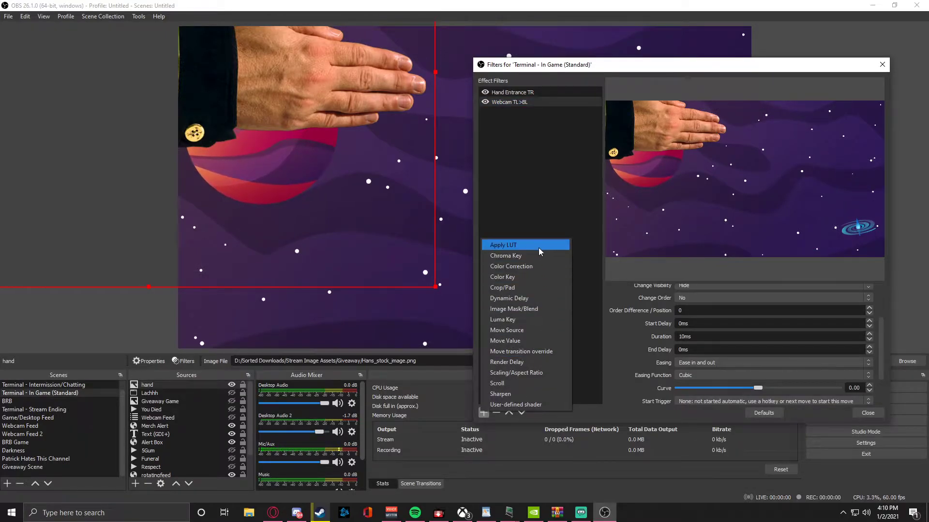
{"action": "left_click", "coordinate": [526, 135]}
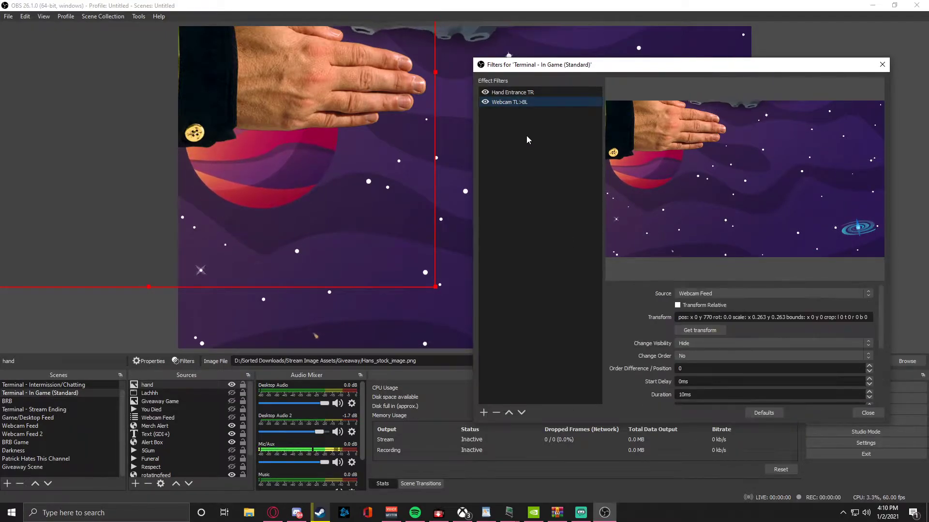
{"action": "left_click", "coordinate": [483, 413]}
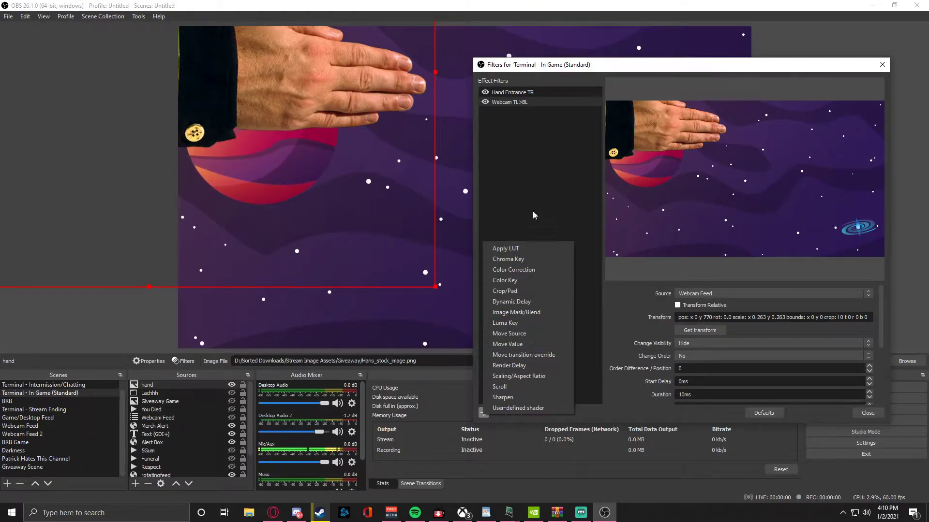
- Rename the Hand Entrance TR filter as Hand Entrance TL
{"action": "left_click", "coordinate": [538, 92]}
{"action": "right_click", "coordinate": [538, 91]}
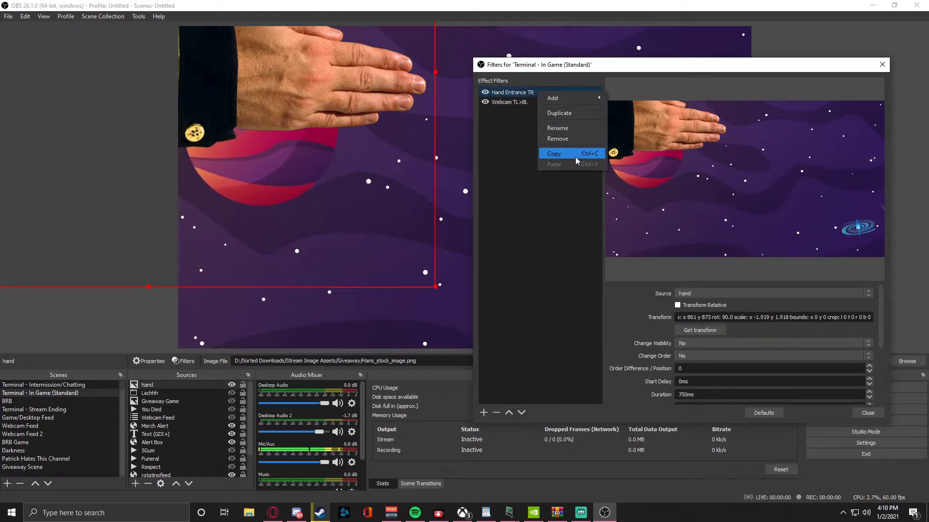
{"action": "left_click", "coordinate": [568, 128]}
{"action": "key", "text": "BackSpace"}
{"action": "type", "text": "L"}
{"action": "key", "text": "Return"}
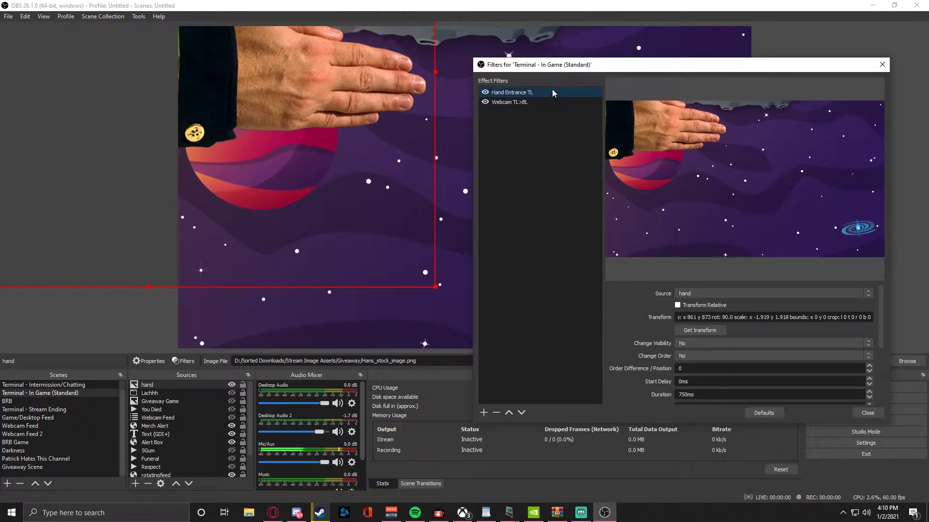
- Add a Move Source filter named Hand Exit TL with hand as its source
{"action": "left_click", "coordinate": [483, 413]}
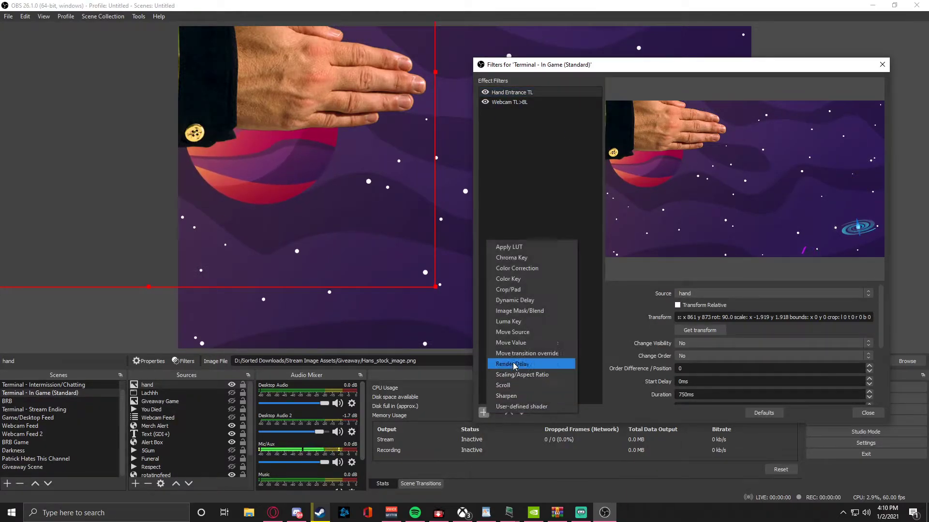
{"action": "left_click", "coordinate": [537, 337]}
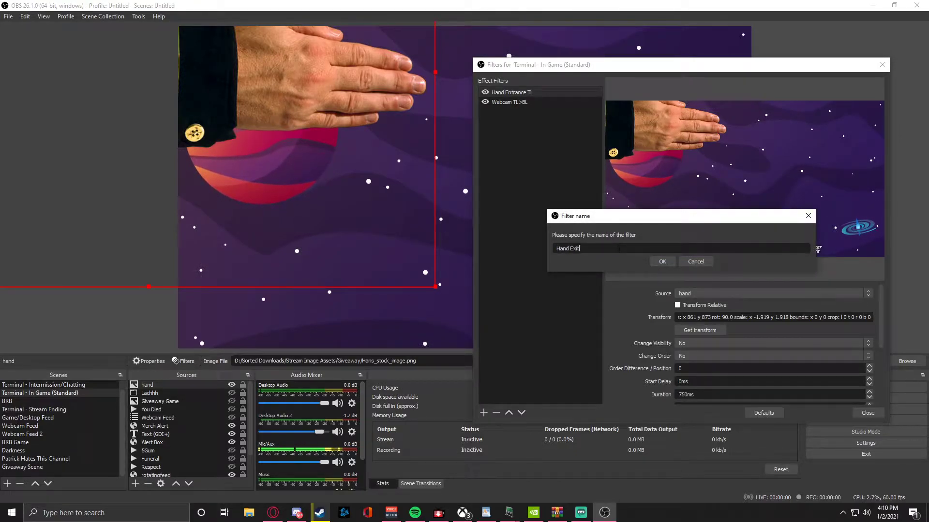
{"action": "type", "text": "Hand Exit TL"}
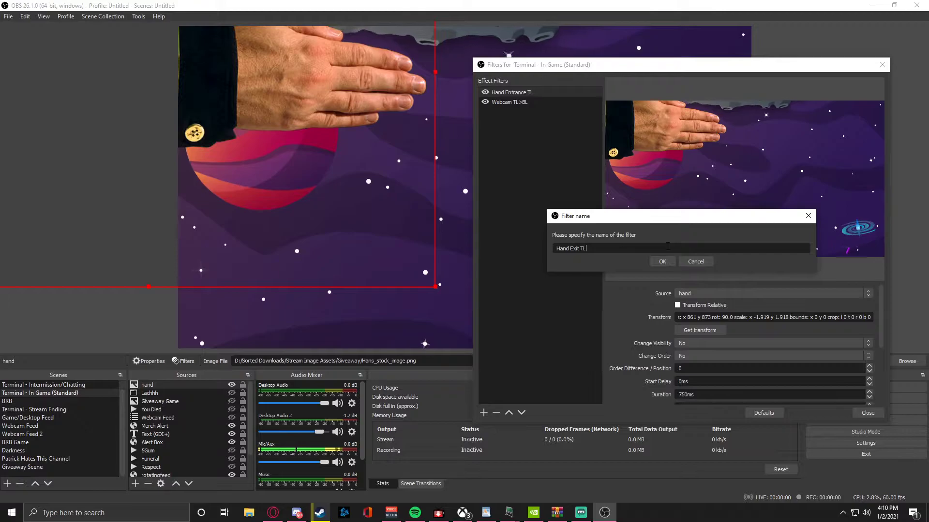
{"action": "left_click", "coordinate": [662, 261]}
{"action": "left_click", "coordinate": [725, 294]}
{"action": "left_click", "coordinate": [726, 383]}
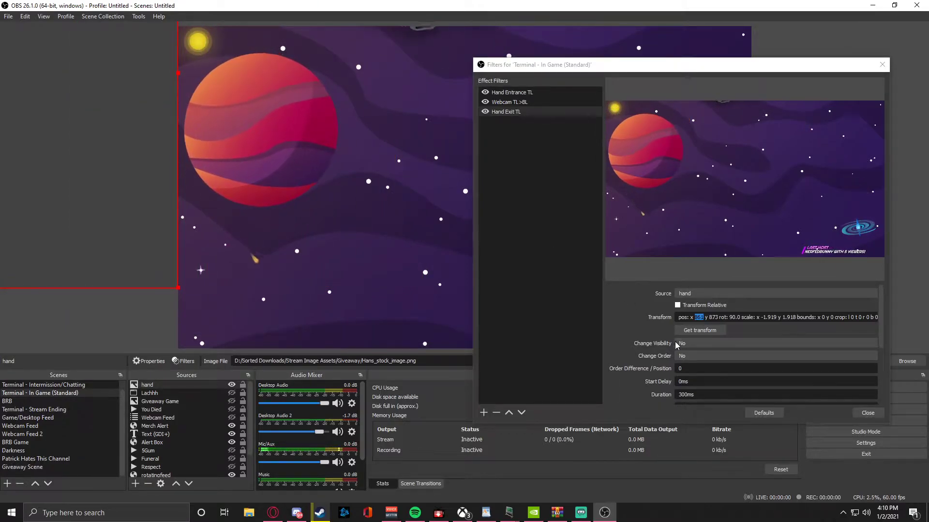
- Capture the hand's off-canvas transform in Hand Exit TL and set its duration to 750 ms and start delay to 300 ms
{"action": "left_click", "coordinate": [705, 331]}
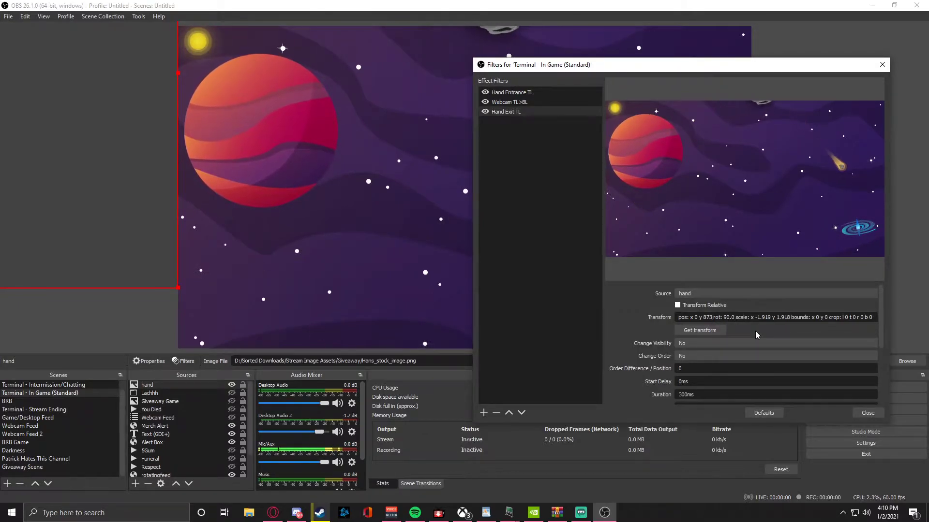
{"action": "scroll", "coordinate": [662, 354], "scroll_direction": "down", "scroll_amount": 1}
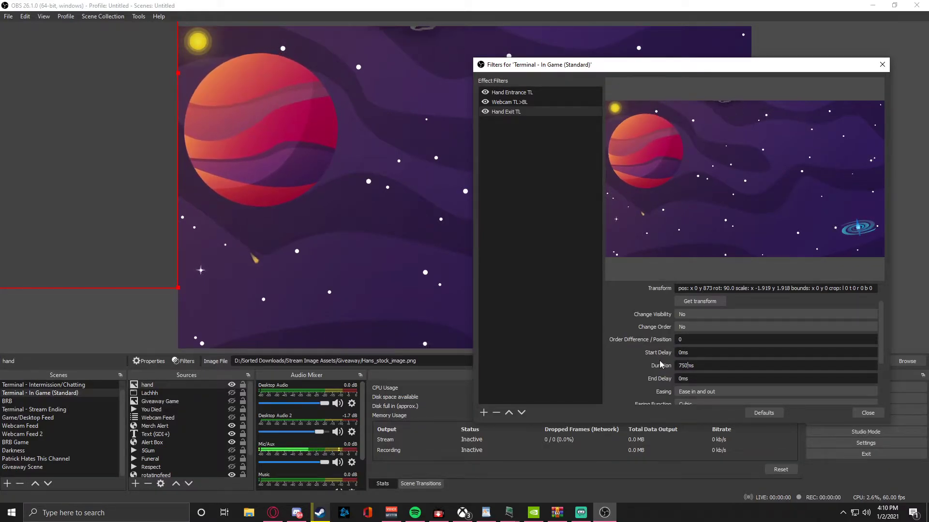
{"action": "key", "text": "shift+Tab"}
- Set the Webcam TL>BL filter's next move to Hand Exit TL
{"action": "left_click", "coordinate": [553, 102]}
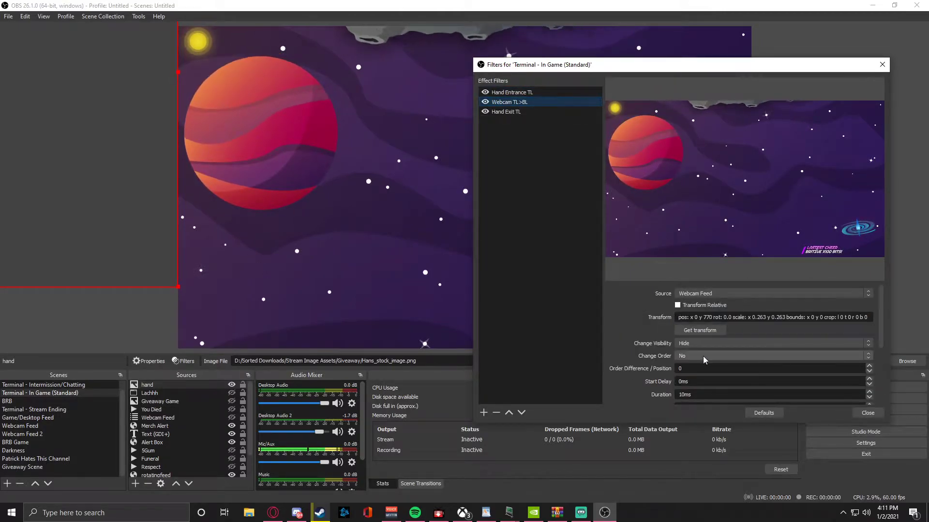
{"action": "scroll", "coordinate": [704, 360], "scroll_direction": "down", "scroll_amount": 5}
{"action": "left_click", "coordinate": [707, 385]}
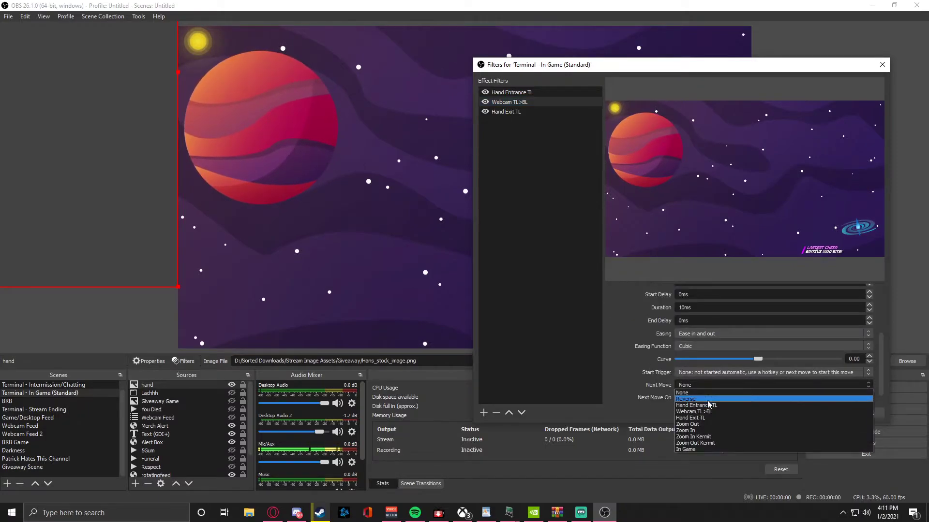
{"action": "left_click", "coordinate": [697, 417]}
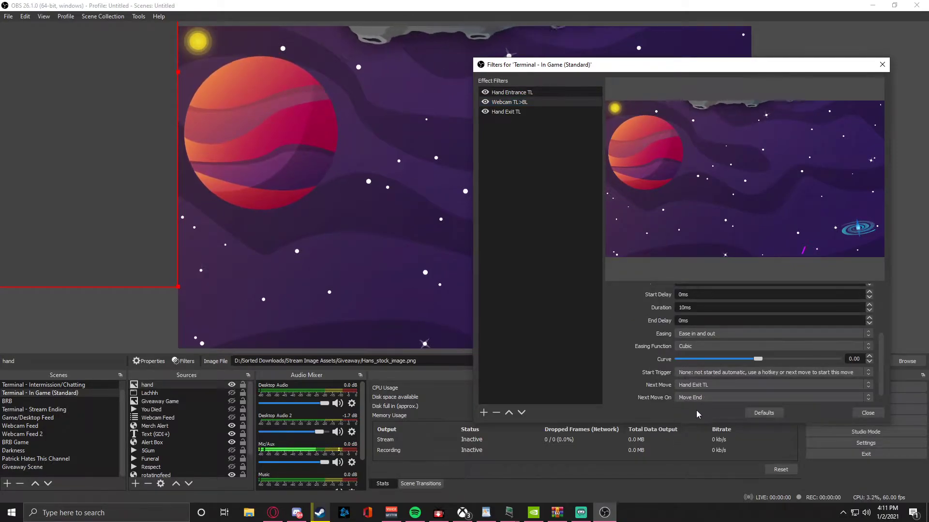
- Move the Webcam Feed back to the canvas's top-left corner, make it visible, and test the full chain from Hand Entrance TL
{"action": "left_click", "coordinate": [532, 101]}
{"action": "left_click_drag", "start_coordinate": [256, 325], "coordinate": [254, 96]}
{"action": "right_click", "coordinate": [255, 97]}
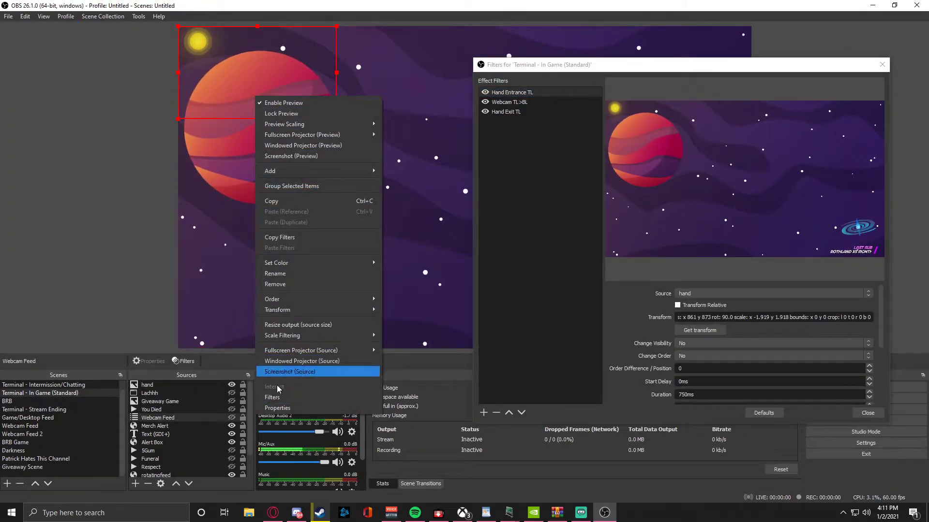
{"action": "key", "text": "Escape"}
{"action": "left_click", "coordinate": [166, 64]}
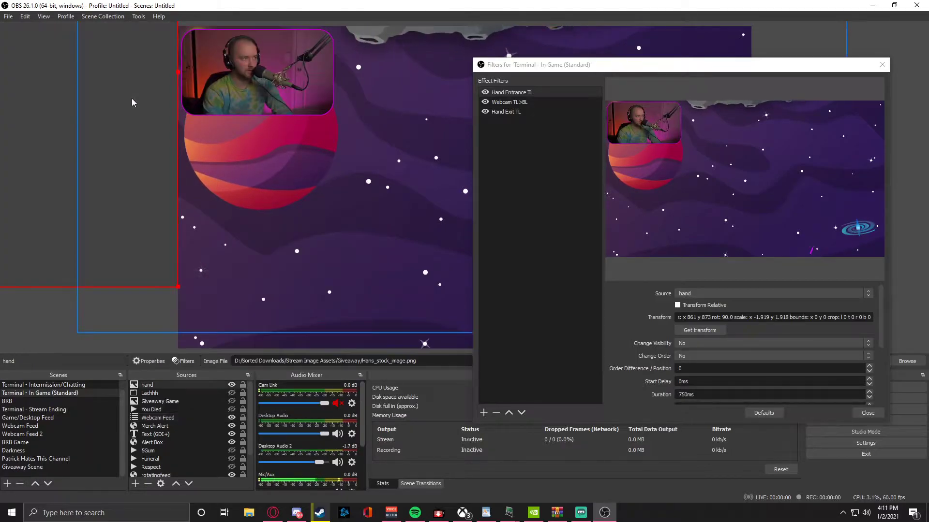
{"action": "left_click", "coordinate": [525, 97]}
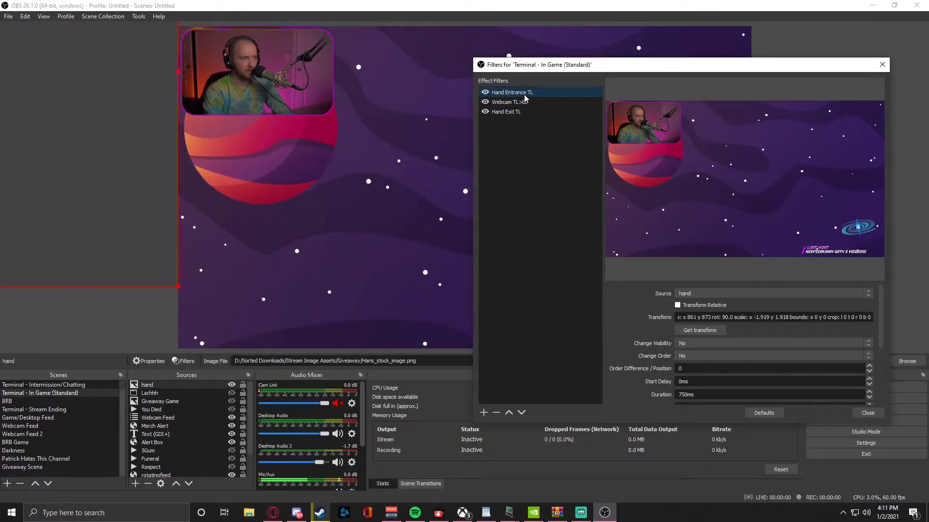
{"action": "scroll", "coordinate": [750, 368], "scroll_direction": "down", "scroll_amount": 5}
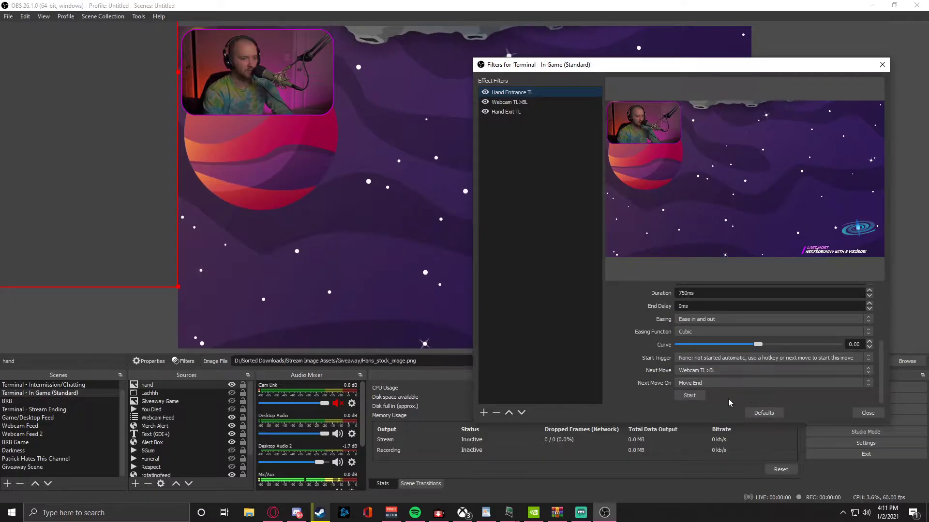
{"action": "left_click", "coordinate": [689, 396]}
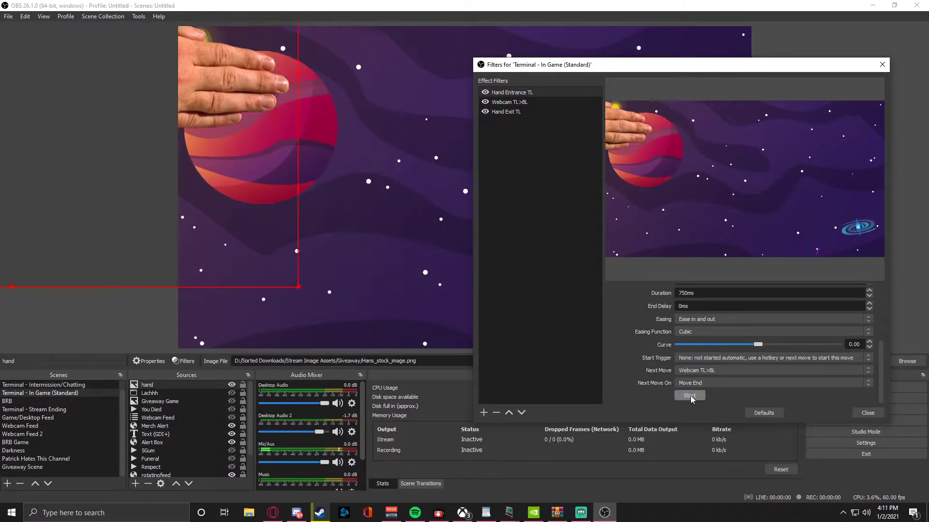
- Set the Hand Exit TL filter's start delay to 500 ms
{"action": "left_click", "coordinate": [552, 112]}
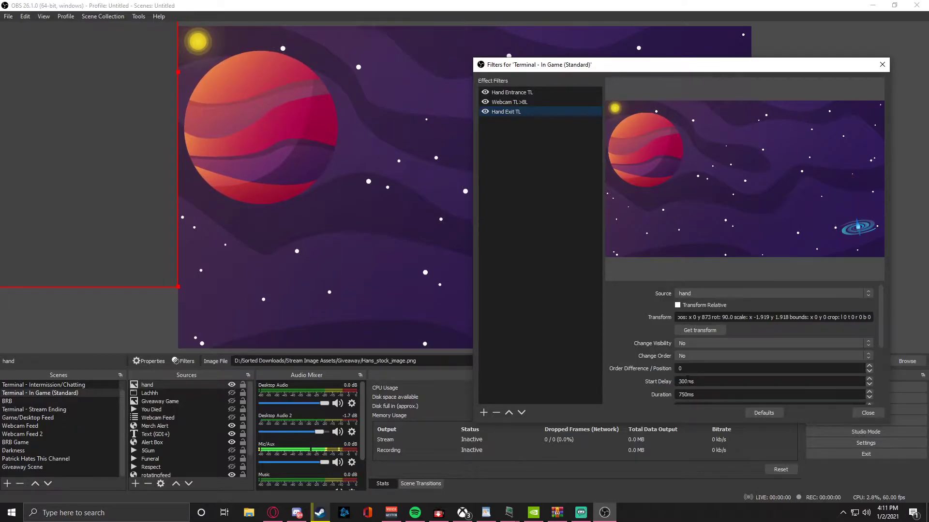
{"action": "type", "text": "400"}
{"action": "type", "text": "500"}
{"action": "scroll", "coordinate": [620, 347], "scroll_direction": "down", "scroll_amount": 2}
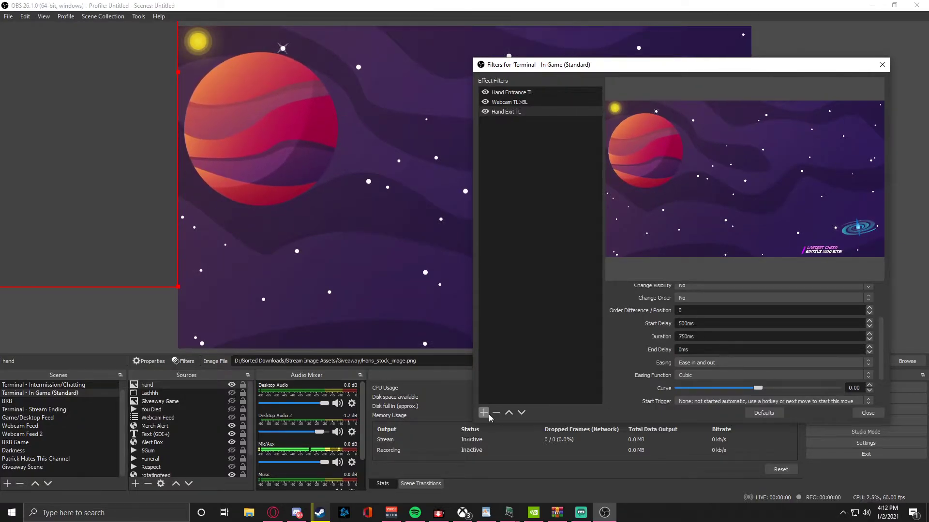
- Move the hand down beside the canvas's lower-left area, off-canvas, and add a Move Source filter named "Hand TL>BL Offscreen"
{"action": "left_click_drag", "start_coordinate": [159, 111], "coordinate": [146, 324]}
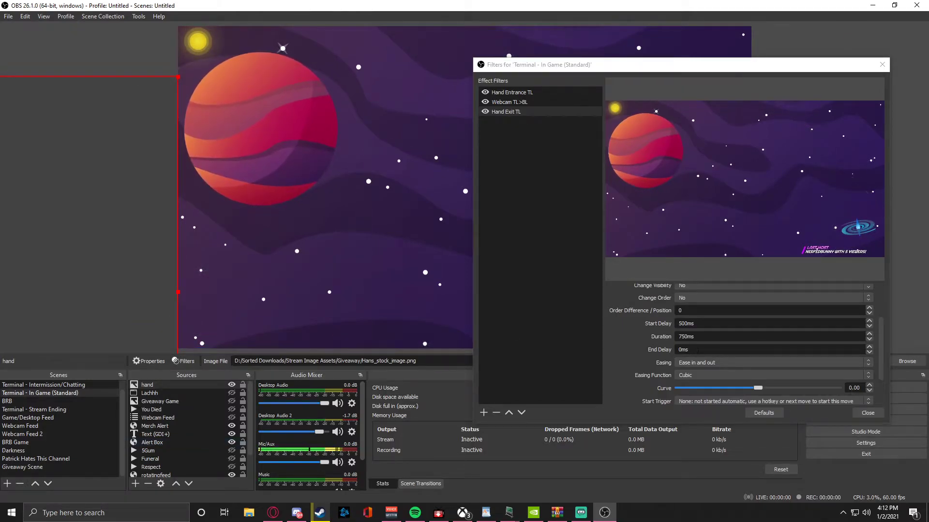
{"action": "left_click", "coordinate": [532, 111]}
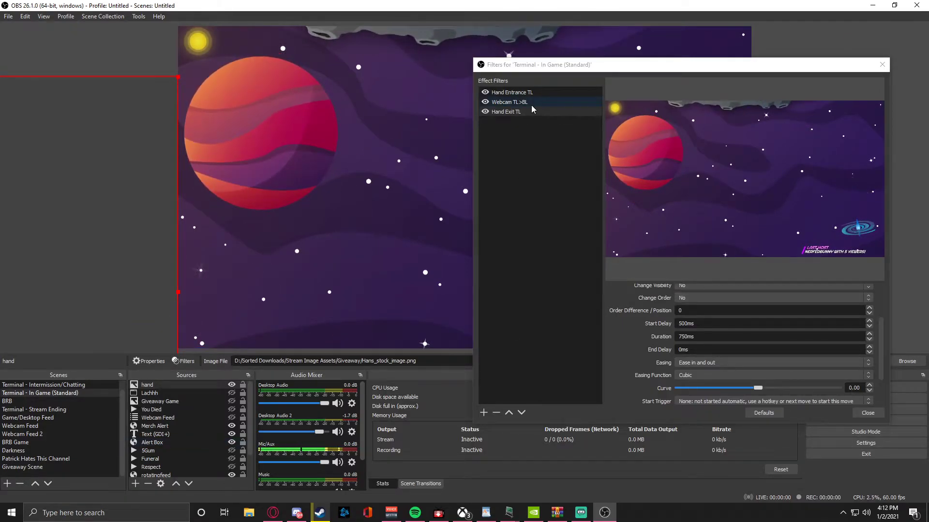
{"action": "left_click", "coordinate": [485, 412]}
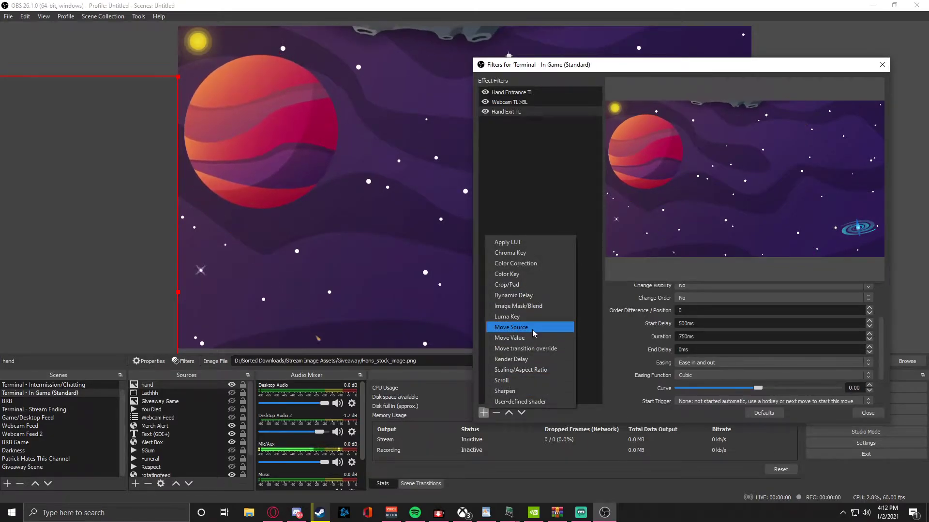
{"action": "left_click", "coordinate": [533, 328]}
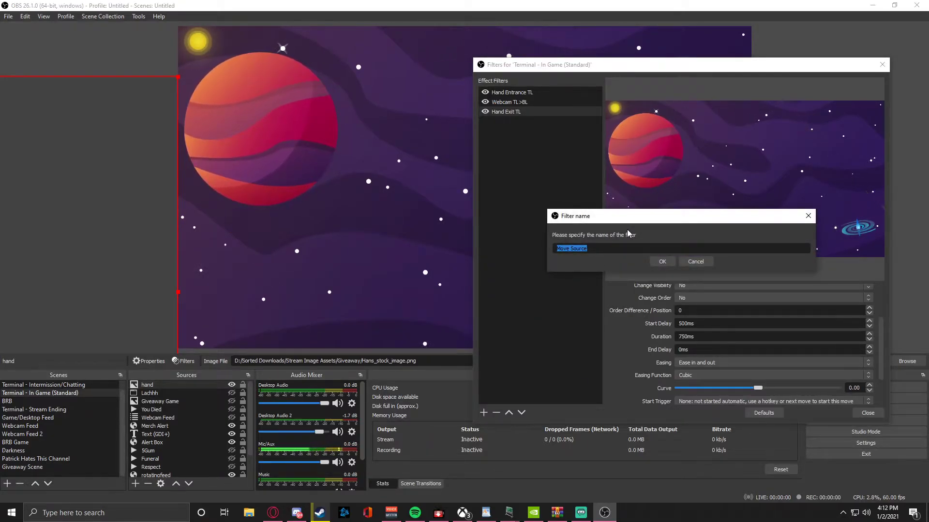
{"action": "type", "text": "Hand TL >BL"}
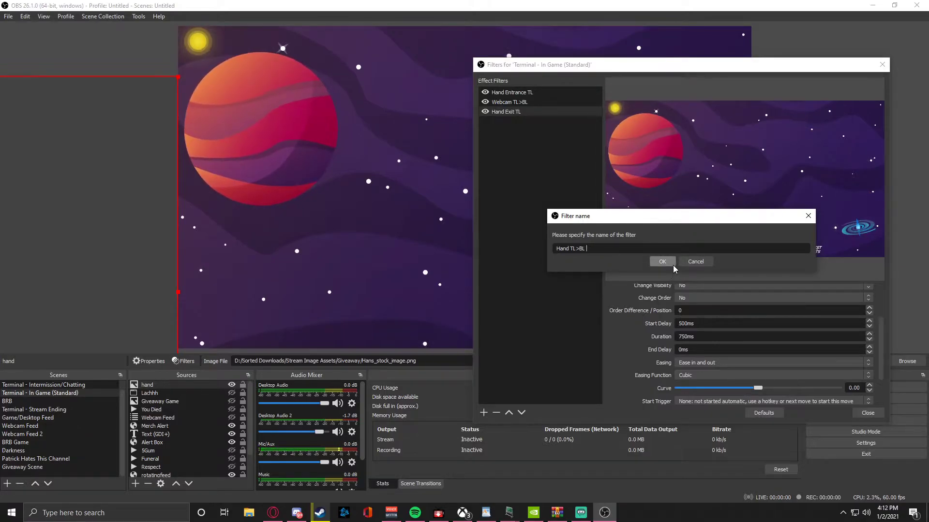
{"action": "type", "text": "Offscreen"}
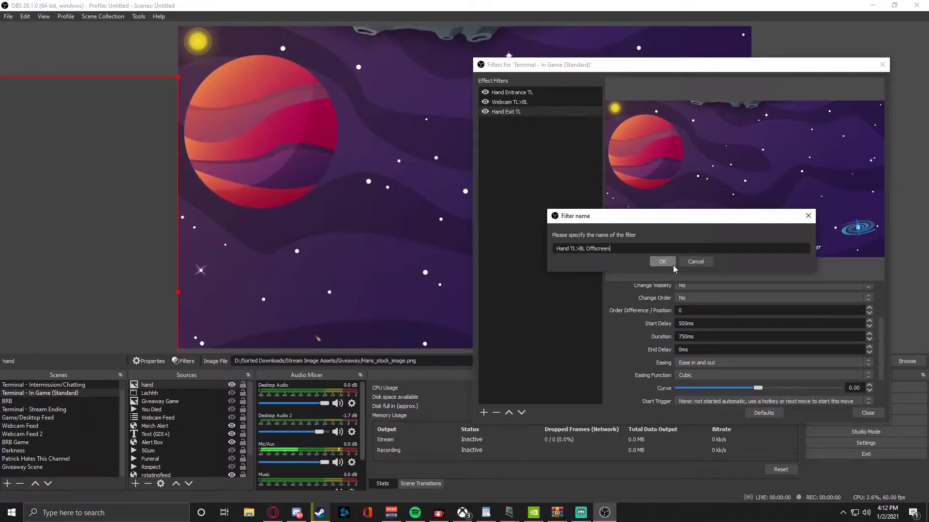
{"action": "left_click", "coordinate": [673, 266]}
- Place the hand over the canvas's top-left corner, run the Hand Exit TL move, and recapture the hand's transform in that filter
{"action": "left_click_drag", "start_coordinate": [175, 93], "coordinate": [84, 77]}
{"action": "left_click", "coordinate": [506, 111]}
{"action": "left_click", "coordinate": [689, 396]}
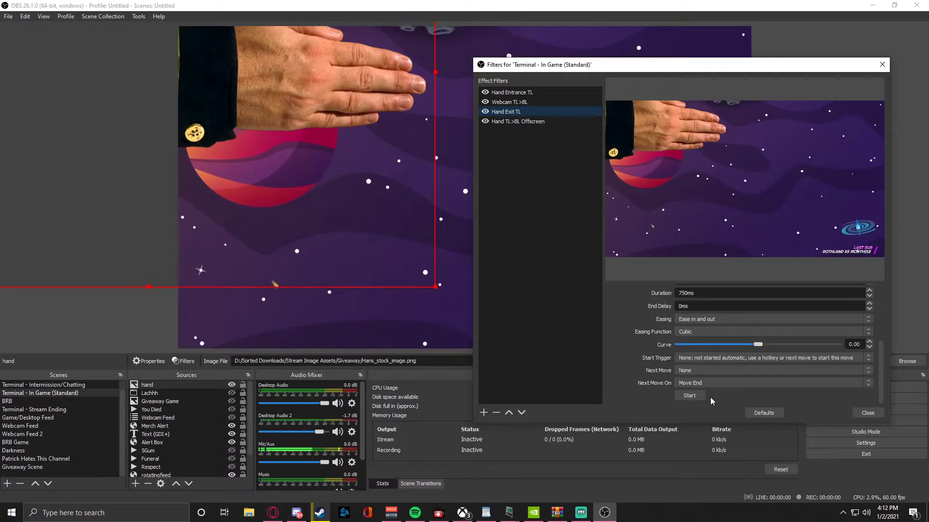
{"action": "left_click", "coordinate": [695, 396]}
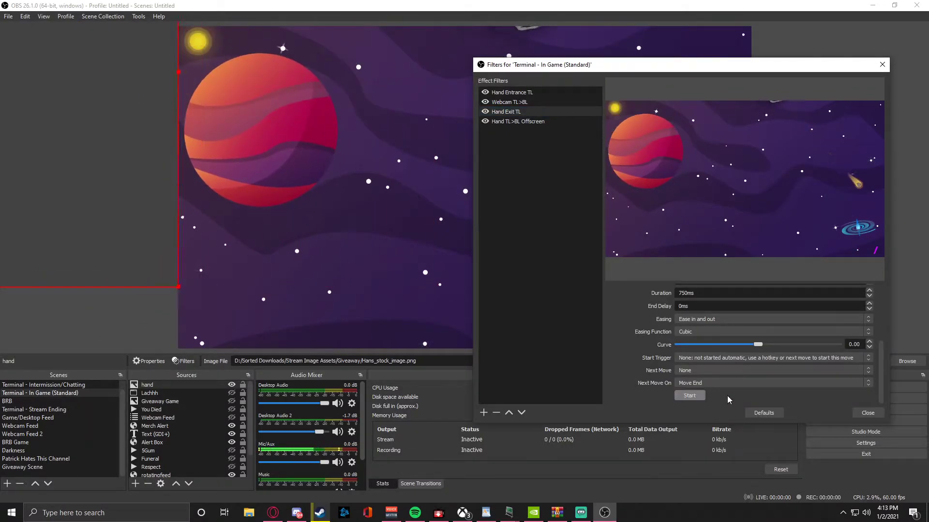
{"action": "scroll", "coordinate": [644, 340], "scroll_direction": "up", "scroll_amount": 3}
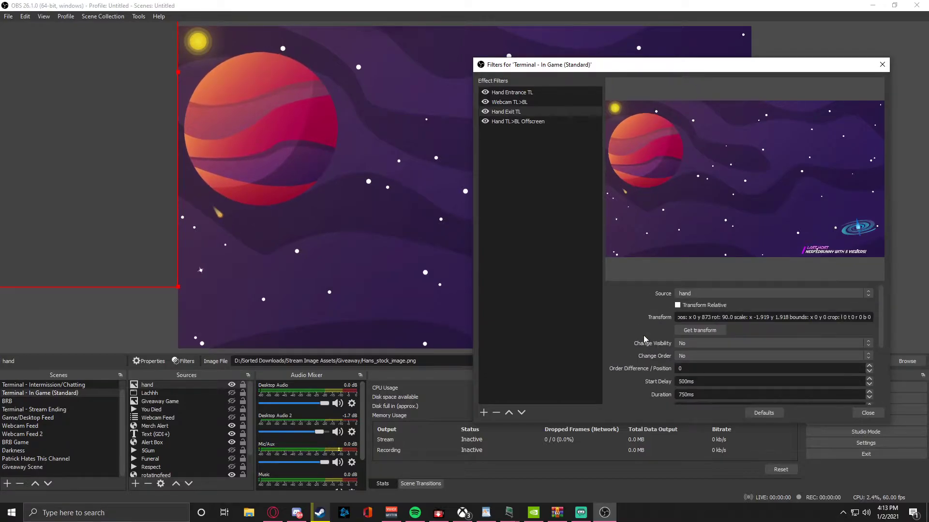
{"action": "left_click", "coordinate": [707, 331]}
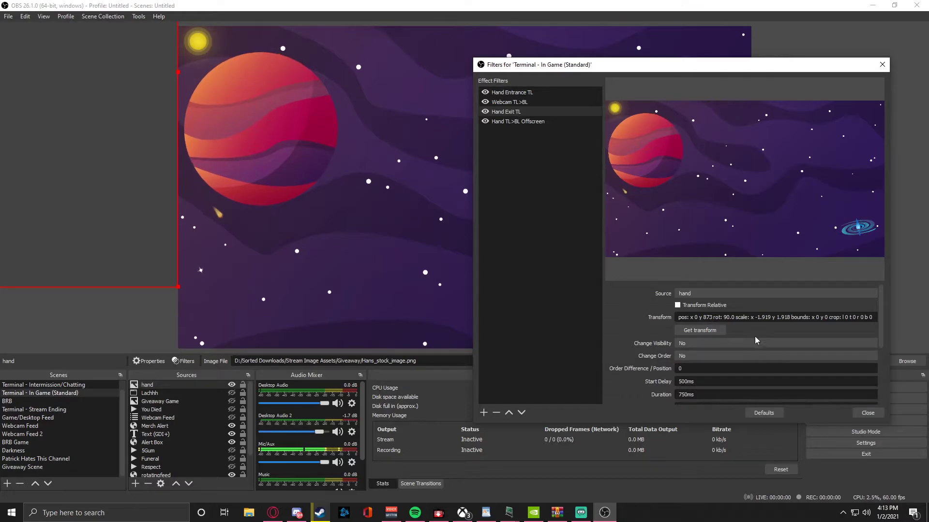
- Make the Webcam Feed visible and position the hand over it in the canvas's bottom-left corner
{"action": "left_click_drag", "start_coordinate": [331, 341], "coordinate": [202, 317]}
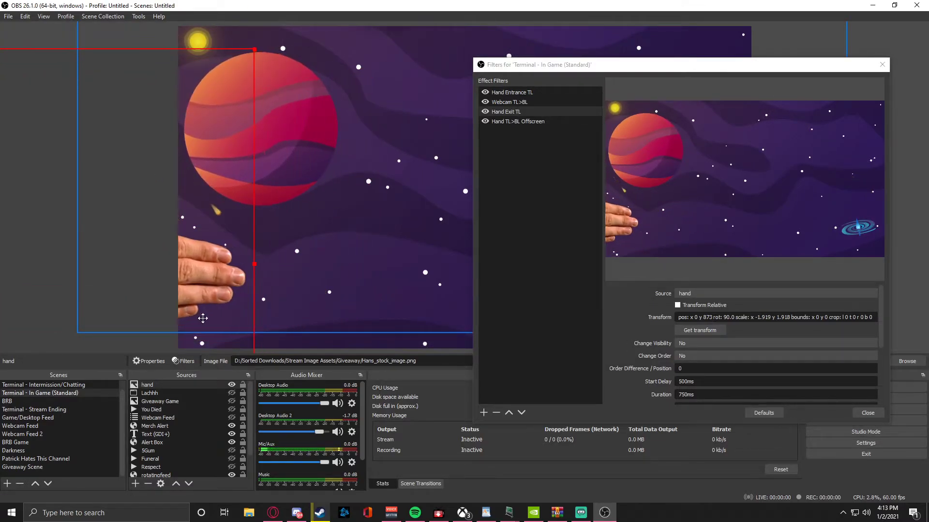
{"action": "left_click", "coordinate": [280, 323]}
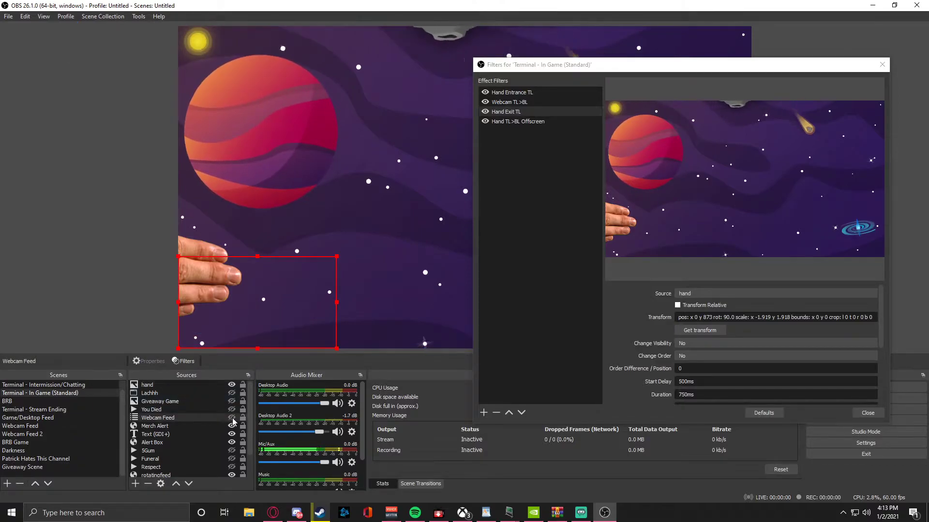
{"action": "left_click", "coordinate": [232, 418]}
{"action": "left_click", "coordinate": [117, 278]}
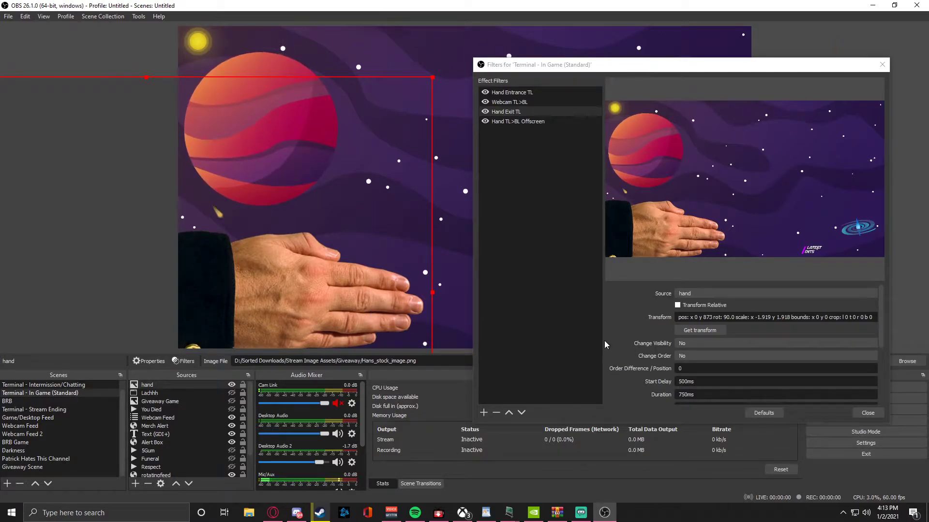
- In Hand TL>BL Offscreen, set the source to hand, capture its transform, and change the x position to 0
{"action": "left_click", "coordinate": [523, 122]}
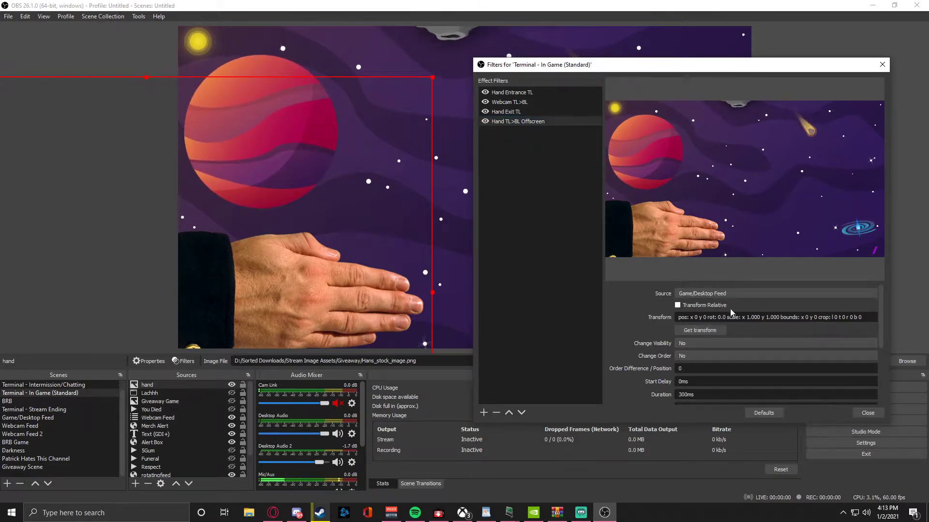
{"action": "left_click", "coordinate": [741, 294]}
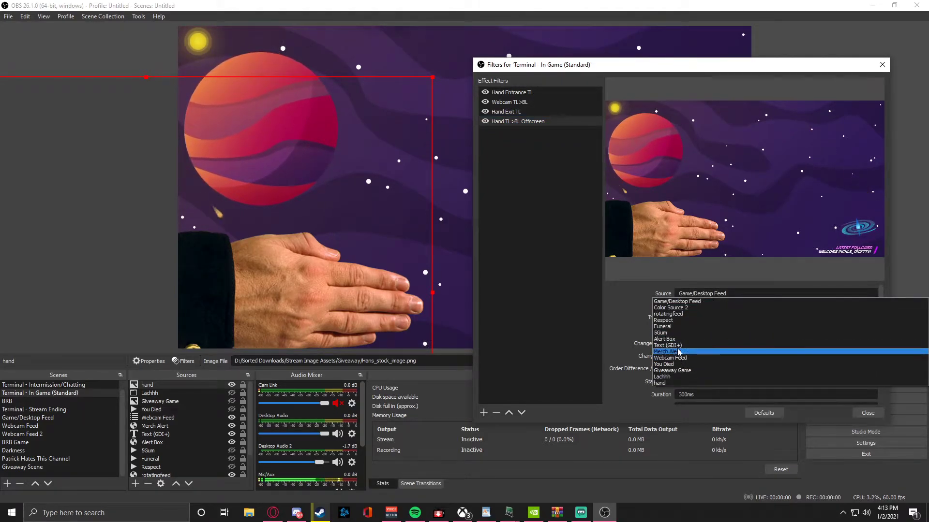
{"action": "left_click", "coordinate": [701, 383]}
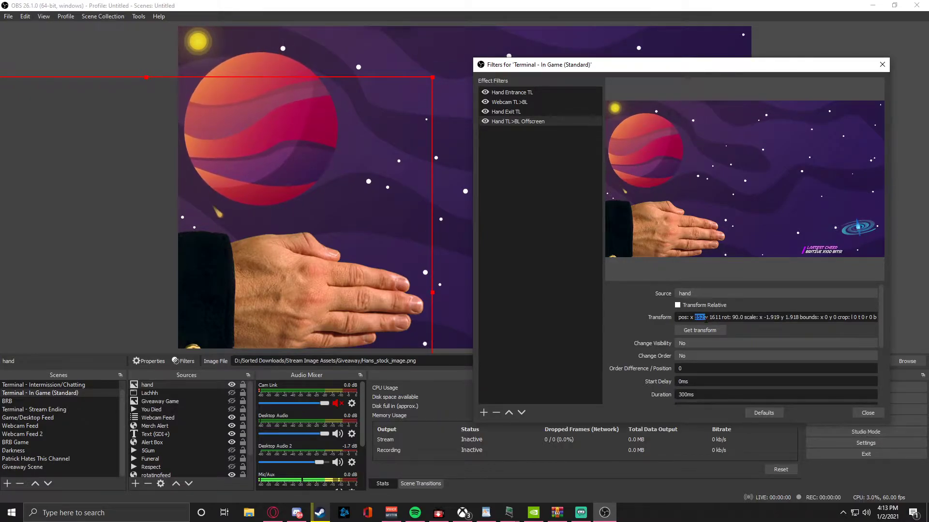
{"action": "type", "text": "0"}
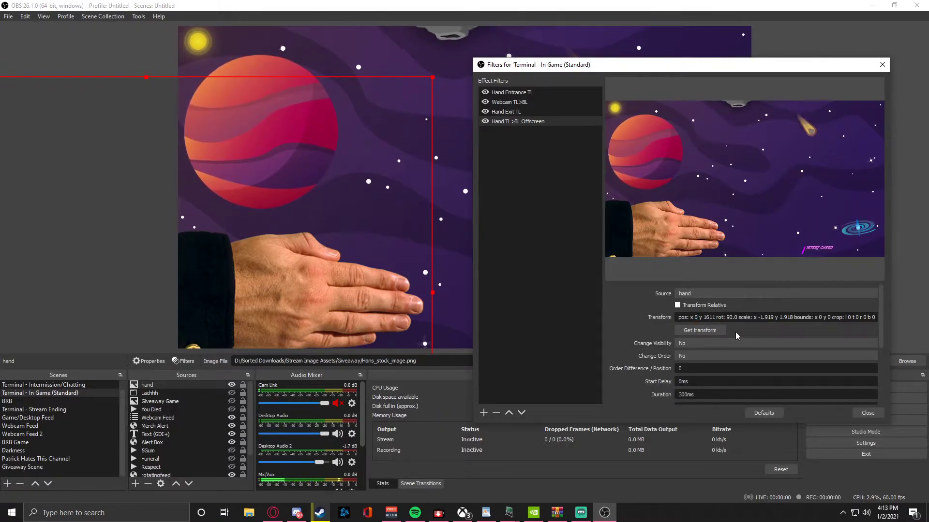
- Set the Hand TL>BL Offscreen filter's duration to 10 ms and run the move to test it
{"action": "scroll", "coordinate": [736, 336], "scroll_direction": "down", "scroll_amount": 1}
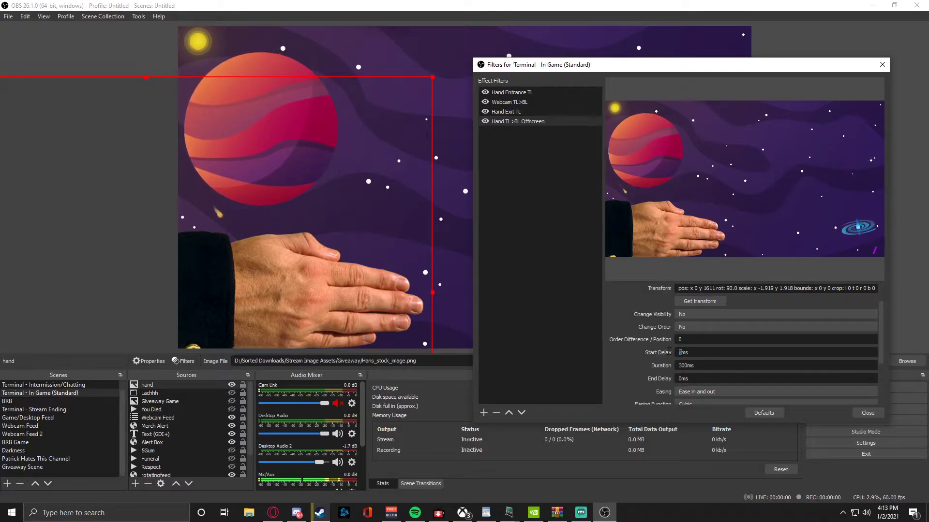
{"action": "double_click", "coordinate": [685, 366]}
{"action": "type", "text": "10"}
{"action": "key", "text": "Return"}
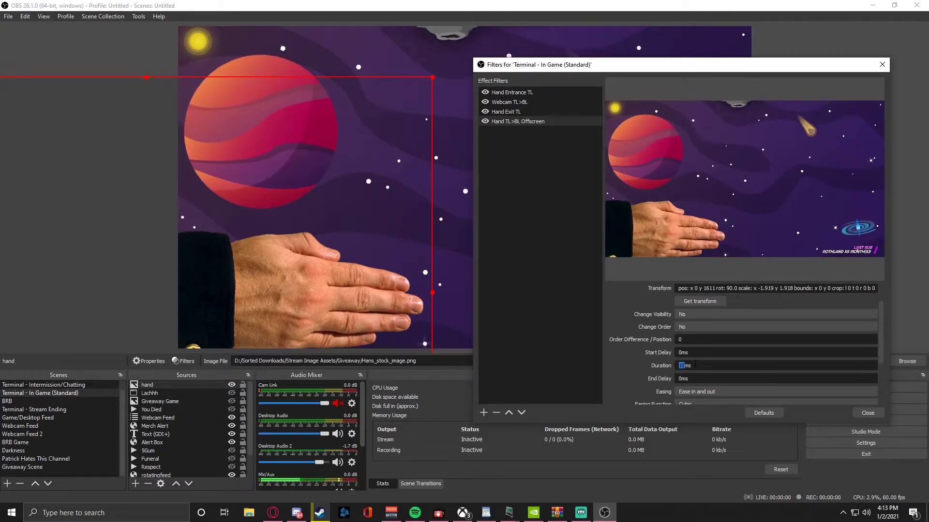
{"action": "scroll", "coordinate": [725, 399], "scroll_direction": "down", "scroll_amount": 3}
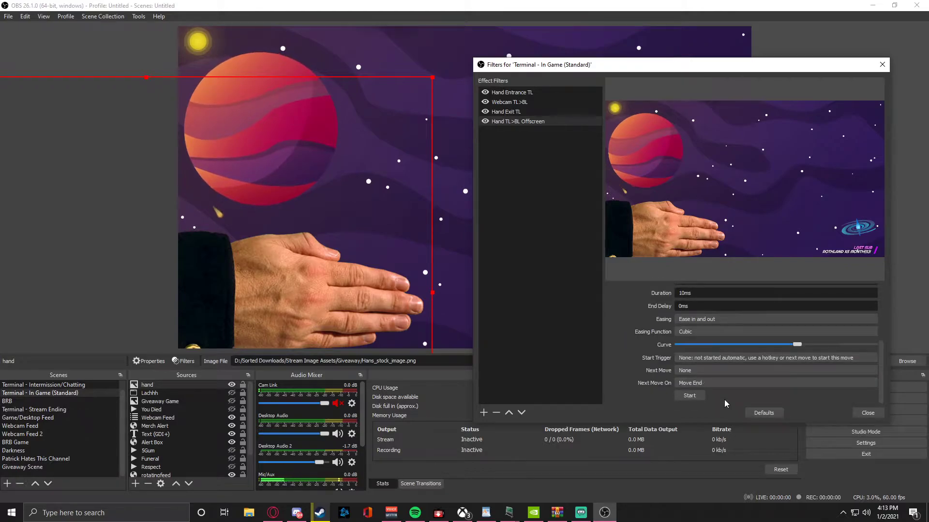
{"action": "left_click", "coordinate": [700, 400]}
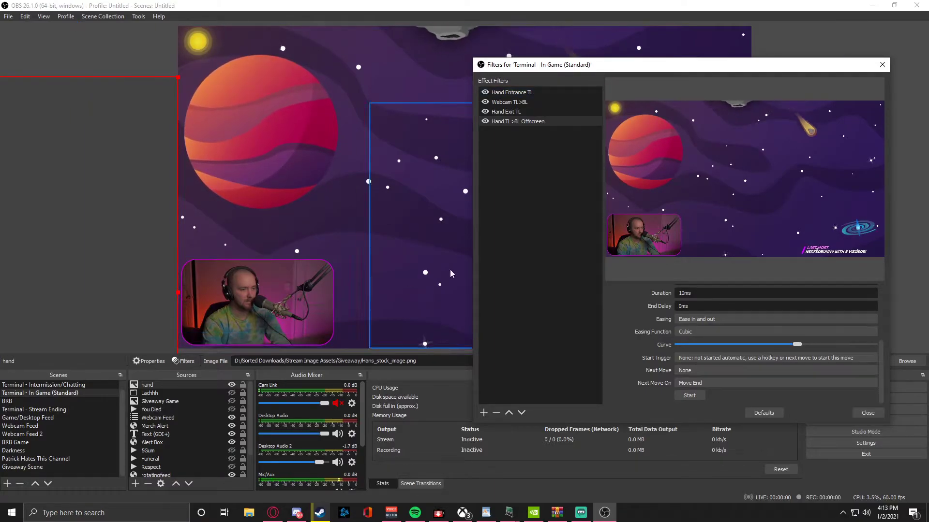
- Set the Hand Exit TL filter's next move to Hand TL>BL Offscreen
{"action": "left_click", "coordinate": [535, 114]}
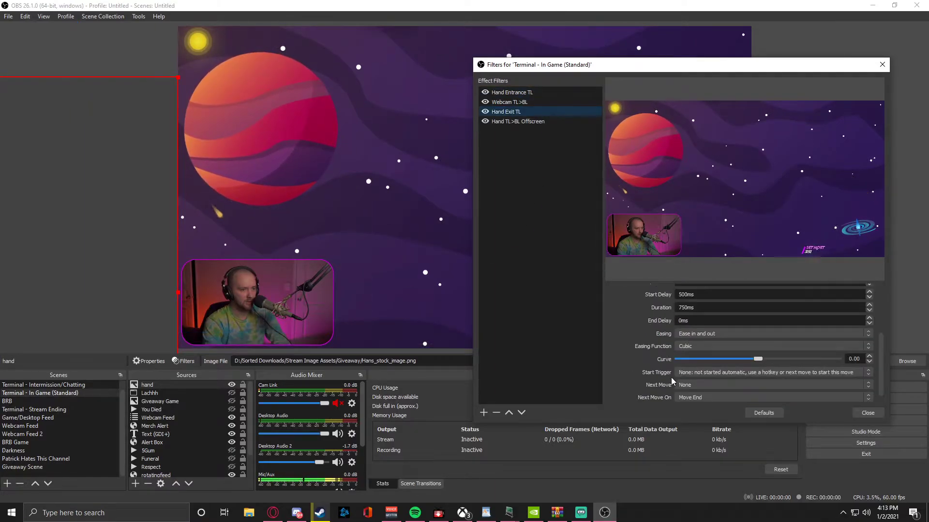
{"action": "left_click", "coordinate": [719, 373]}
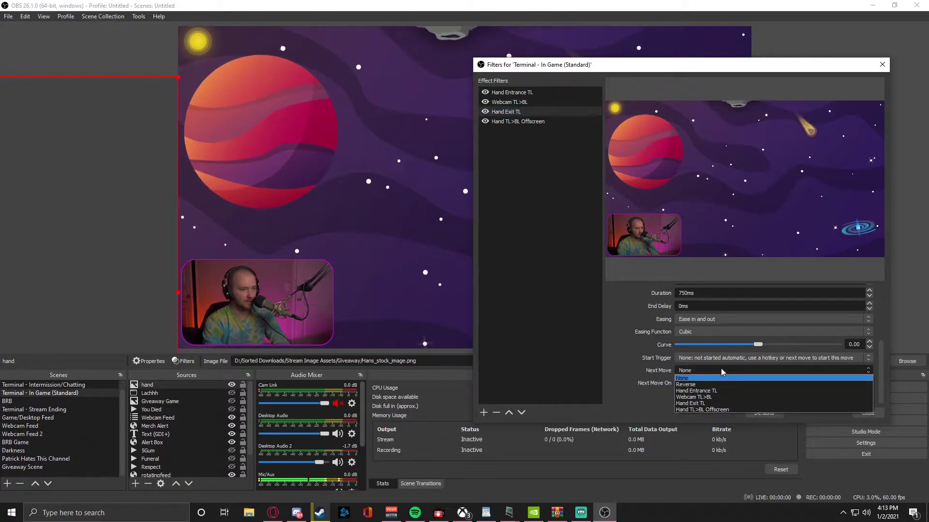
{"action": "left_click", "coordinate": [722, 410]}
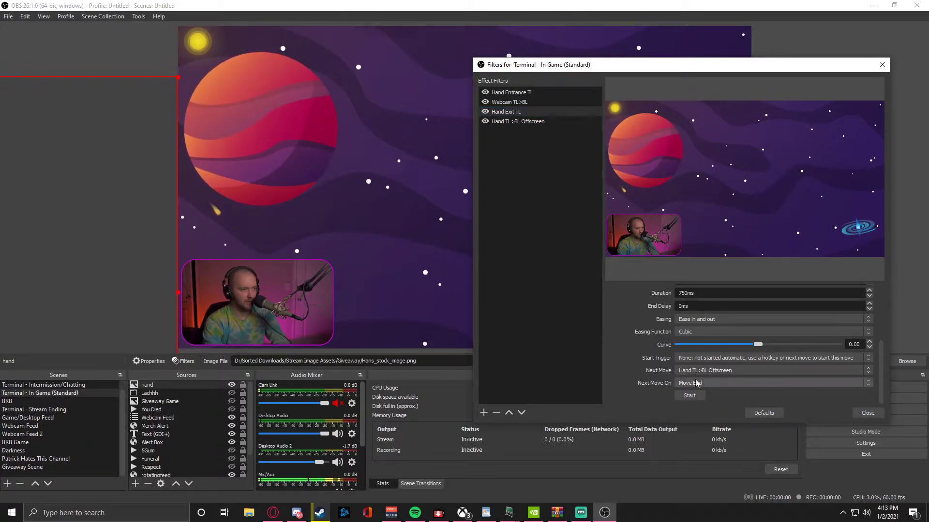
- Hide the Webcam Feed source and show it again
{"action": "left_click", "coordinate": [228, 419]}
{"action": "left_click", "coordinate": [232, 418]}
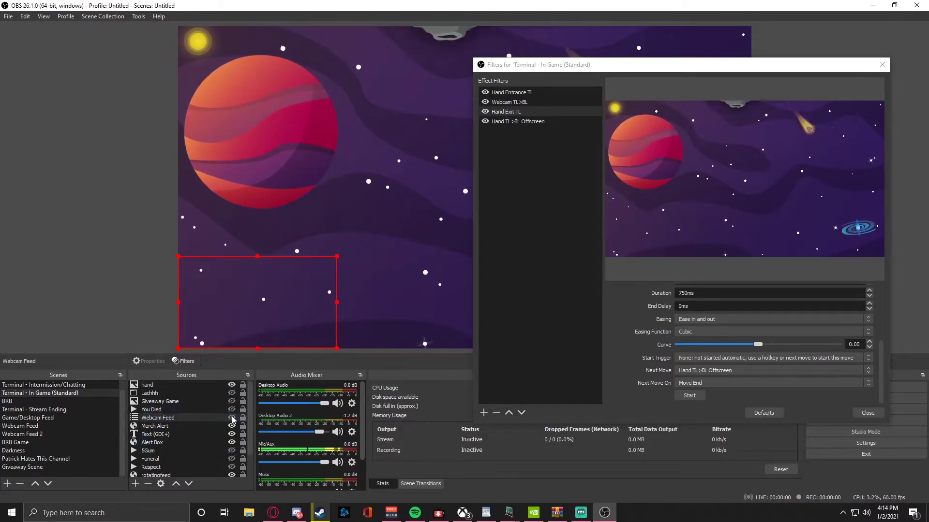
{"action": "left_click", "coordinate": [232, 418]}
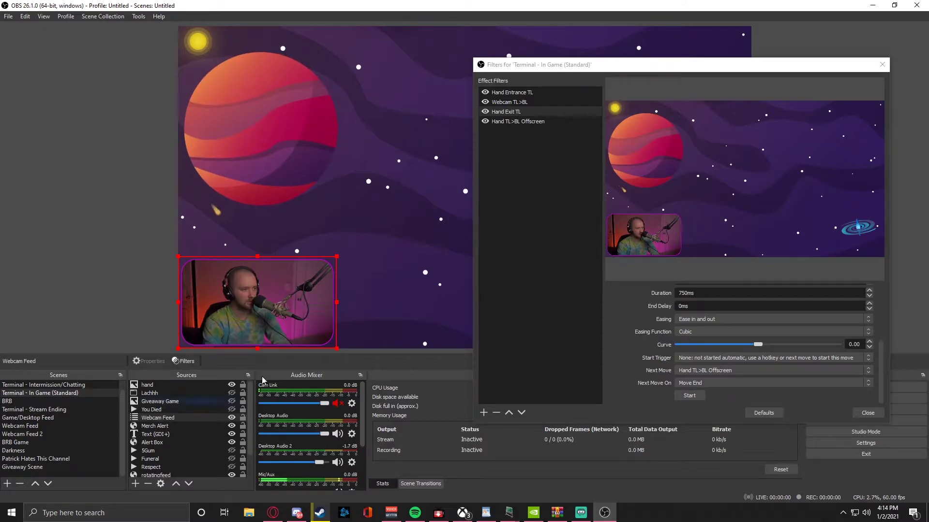
- Select the off-canvas hand and add a Move Source filter named "Hand Entrance BL" to the scene
{"action": "left_click", "coordinate": [545, 124]}
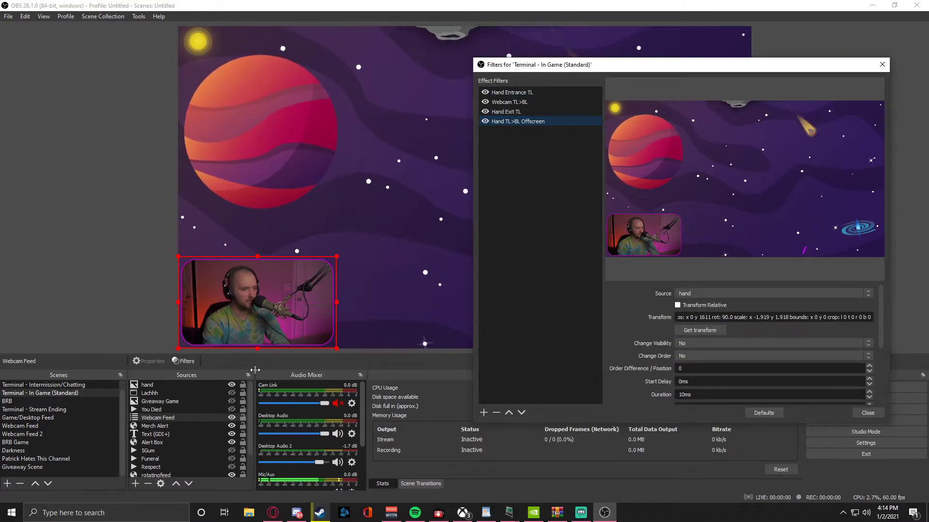
{"action": "left_click", "coordinate": [141, 295]}
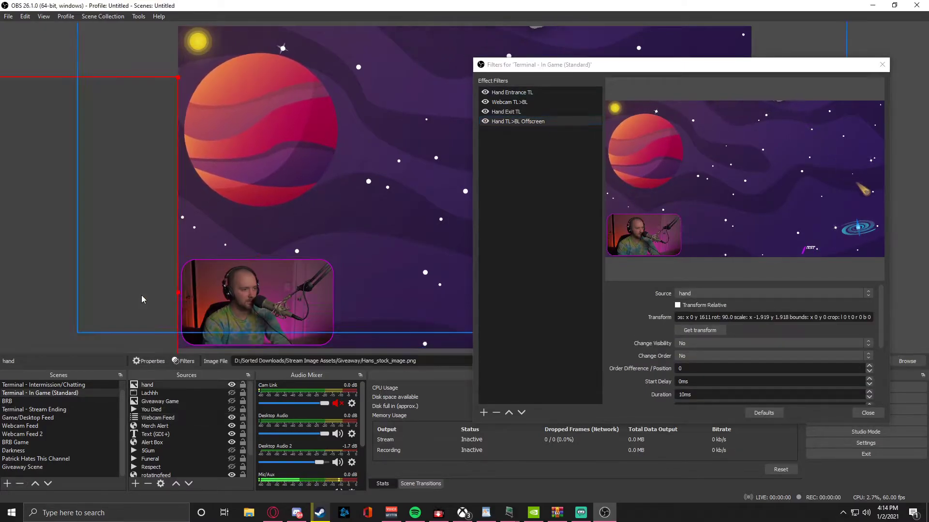
{"action": "left_click", "coordinate": [483, 415]}
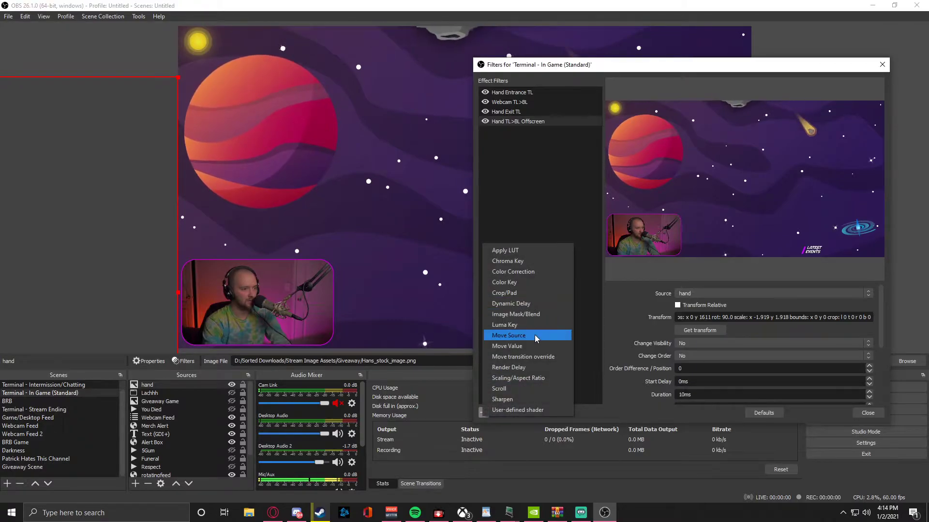
{"action": "left_click", "coordinate": [535, 335]}
{"action": "type", "text": "Ha"}
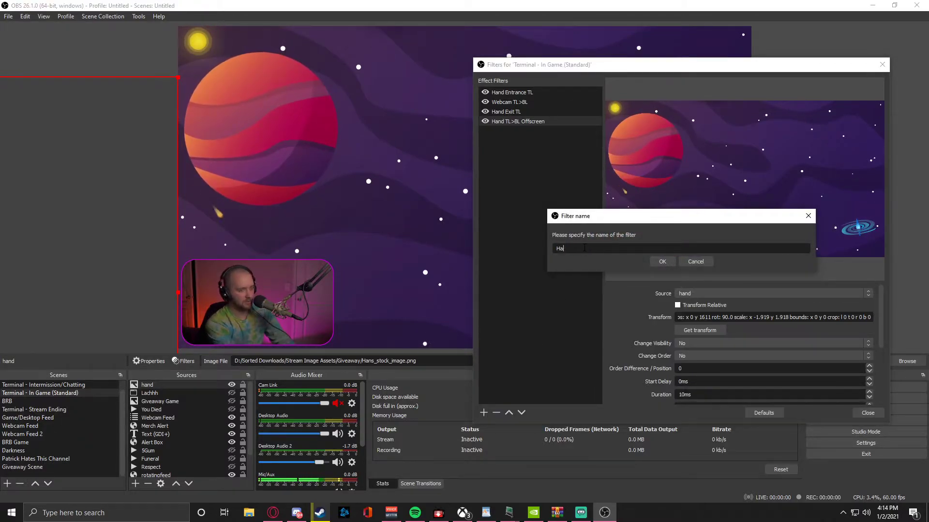
{"action": "type", "text": "nd entra"}
{"action": "key", "text": "BackSpace"}
{"action": "key", "text": "BackSpace"}
{"action": "key", "text": "BackSpace"}
{"action": "key", "text": "BackSpace"}
{"action": "key", "text": "BackSpace"}
{"action": "type", "text": "Entr"}
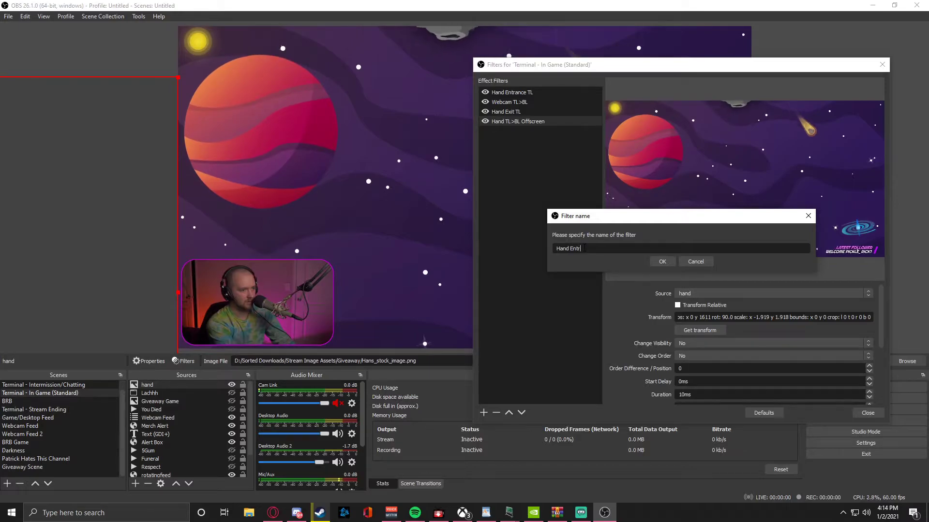
{"action": "left_click", "coordinate": [659, 262]}
- In Hand Entrance BL, set the source to hand, capture its transform, and set the start delay to 500 ms
{"action": "left_click", "coordinate": [729, 294]}
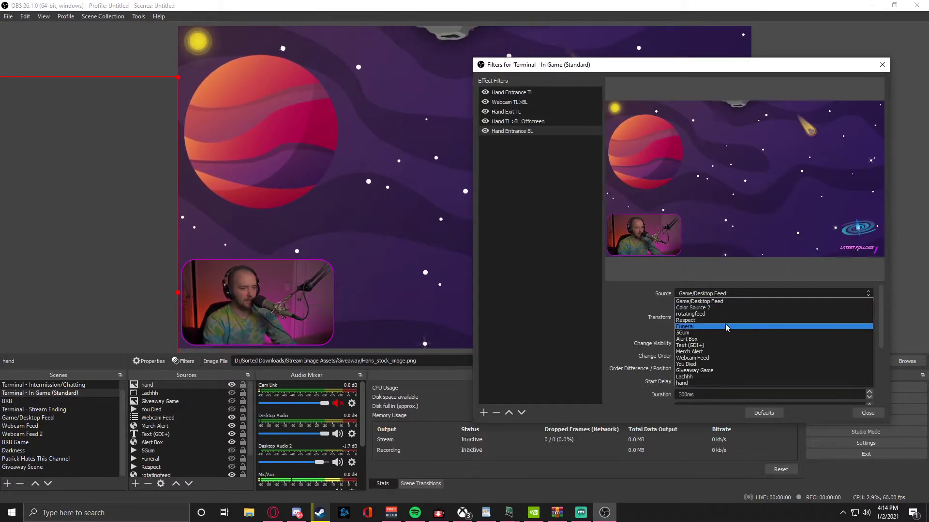
{"action": "left_click", "coordinate": [709, 383]}
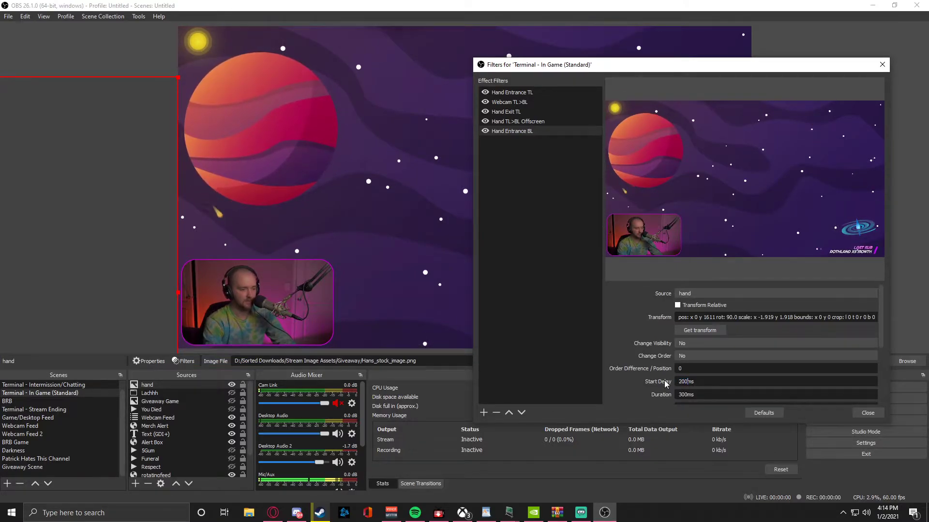
{"action": "left_click_drag", "start_coordinate": [687, 383], "coordinate": [677, 382]}
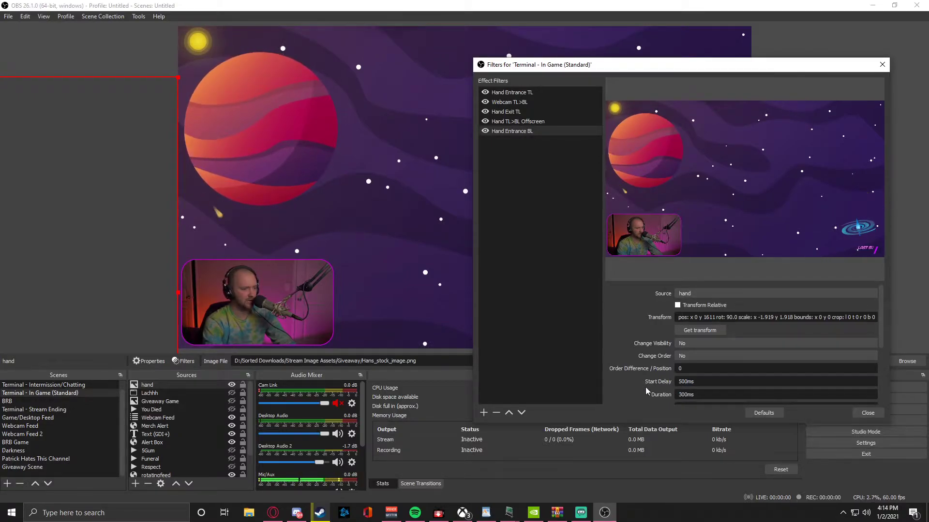
{"action": "scroll", "coordinate": [639, 363], "scroll_direction": "down", "scroll_amount": 2}
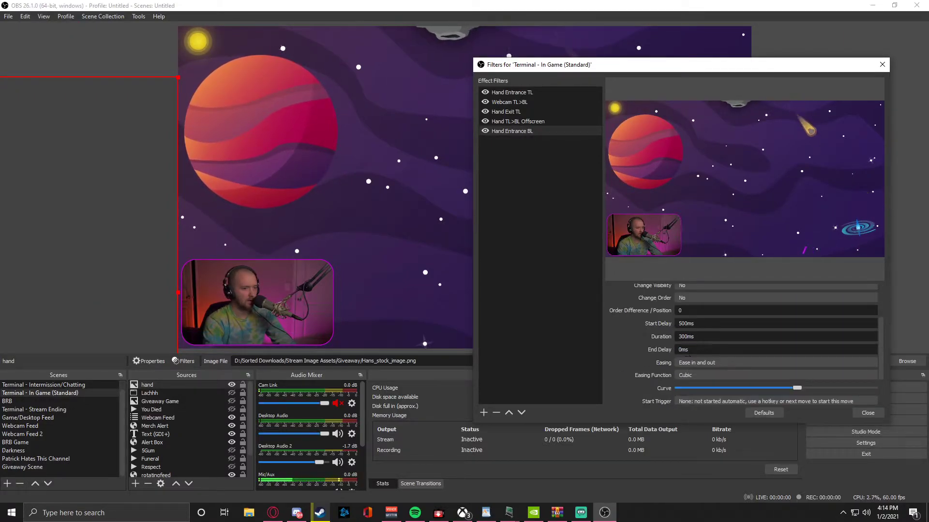
- Set the Hand Entrance BL filter's duration to 750 ms
{"action": "type", "text": "250"}
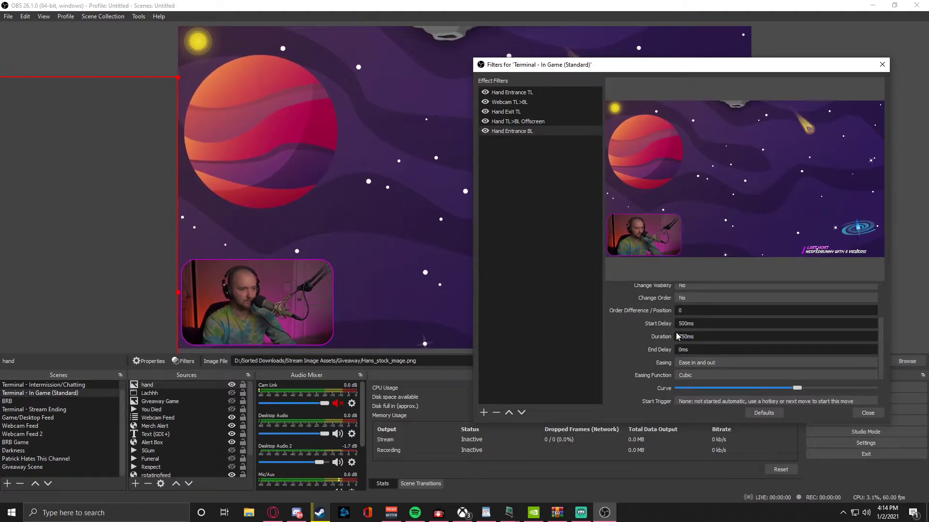
{"action": "scroll", "coordinate": [687, 372], "scroll_direction": "down", "scroll_amount": 2}
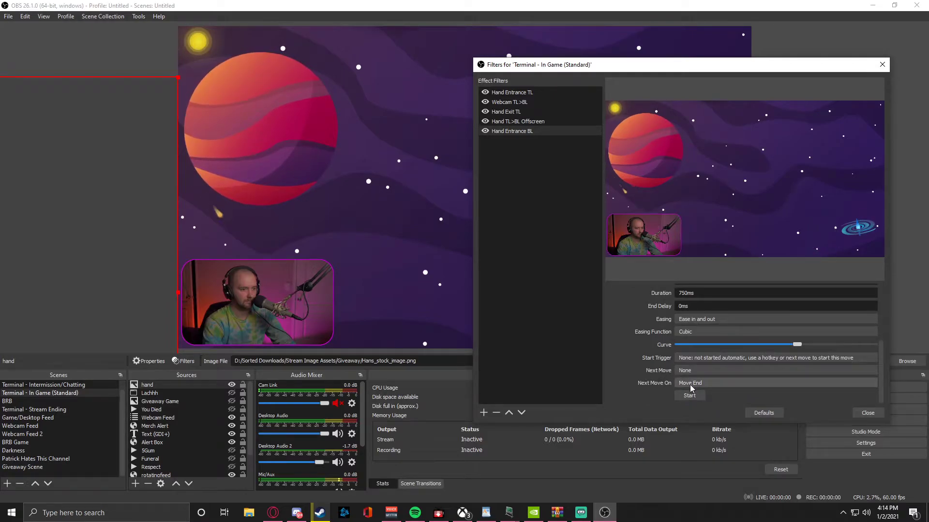
{"action": "scroll", "coordinate": [677, 387], "scroll_direction": "up", "scroll_amount": 2}
{"action": "scroll", "coordinate": [675, 390], "scroll_direction": "down", "scroll_amount": 1}
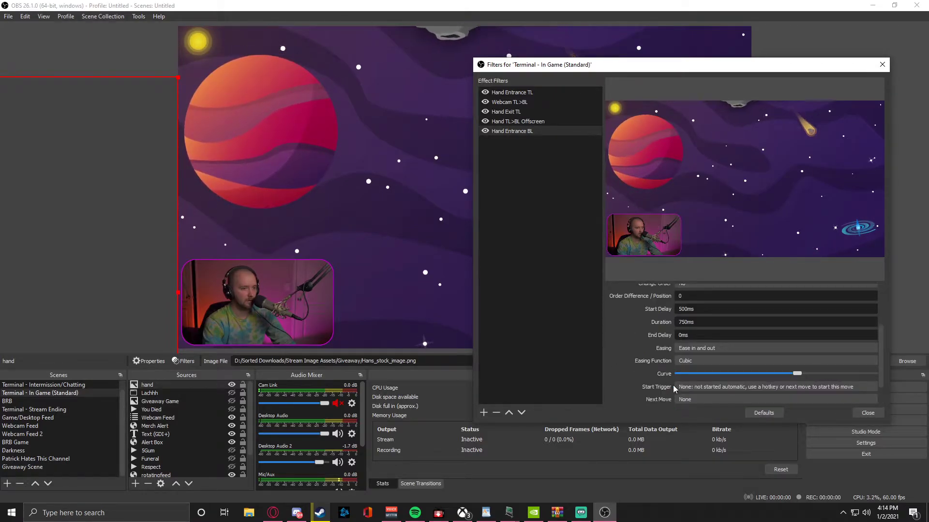
- Place the hand over the bottom-left webcam and capture its transform in Hand Entrance BL, with the y position set to 1611
{"action": "left_click_drag", "start_coordinate": [109, 299], "coordinate": [367, 300]}
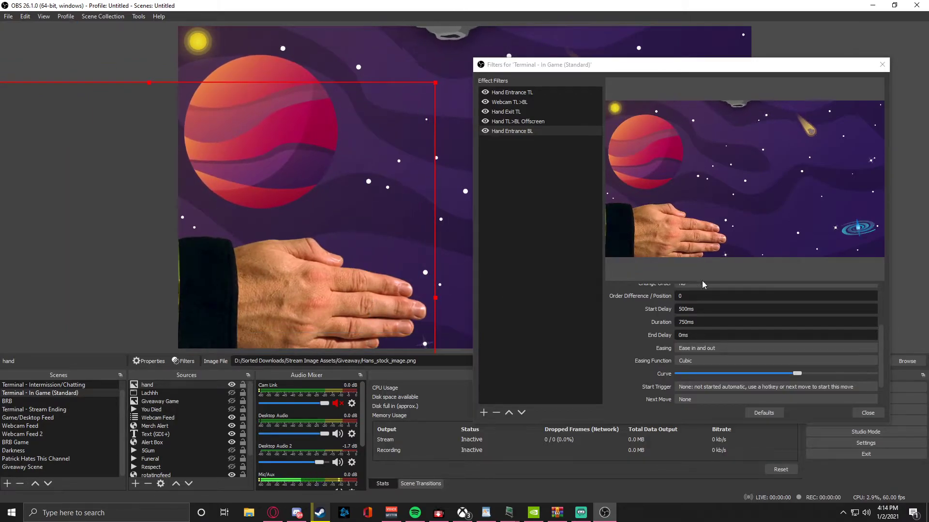
{"action": "scroll", "coordinate": [688, 290], "scroll_direction": "up", "scroll_amount": 3}
{"action": "left_click", "coordinate": [697, 331]}
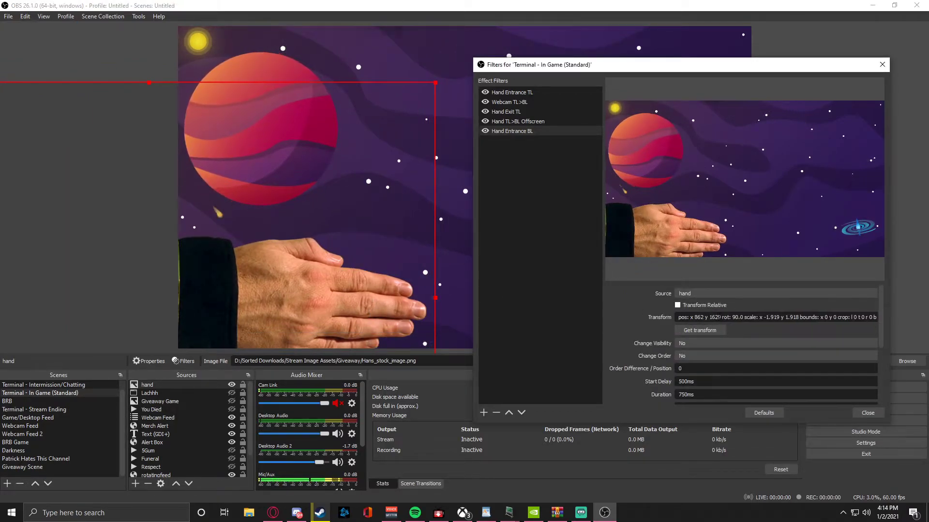
{"action": "key", "text": "BackSpace"}
{"action": "key", "text": "BackSpace"}
{"action": "type", "text": "11"}
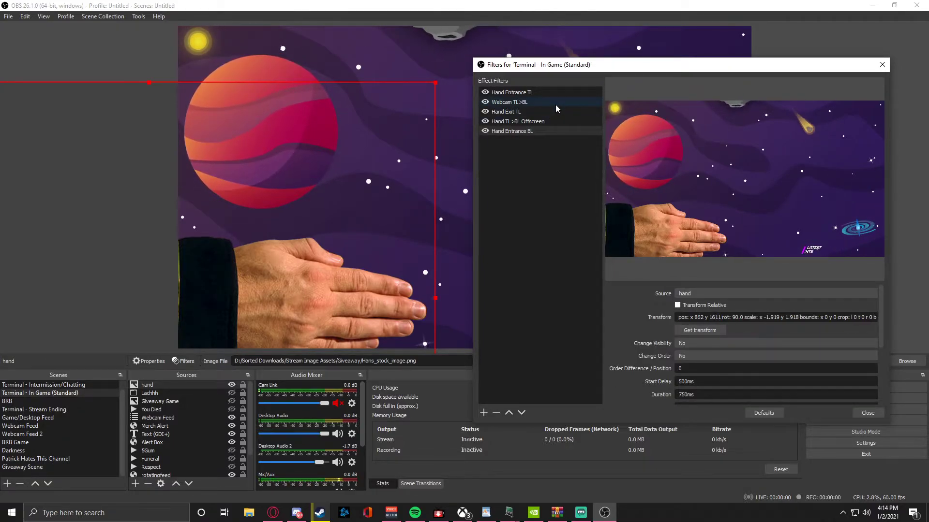
- Move the hand off-canvas beside the top-left corner and put the Webcam Feed back in the canvas's top-left corner
{"action": "left_click", "coordinate": [303, 303]}
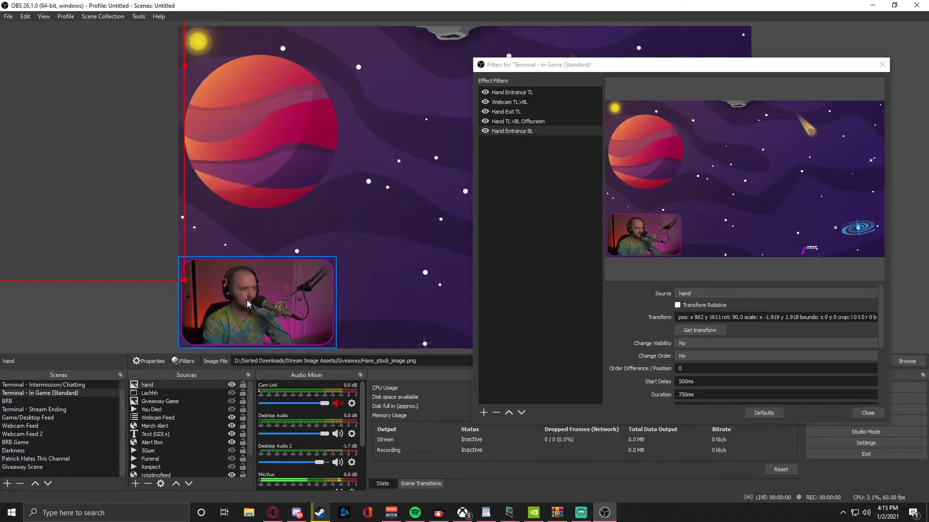
{"action": "left_click", "coordinate": [266, 283]}
{"action": "left_click_drag", "start_coordinate": [265, 283], "coordinate": [264, 72]}
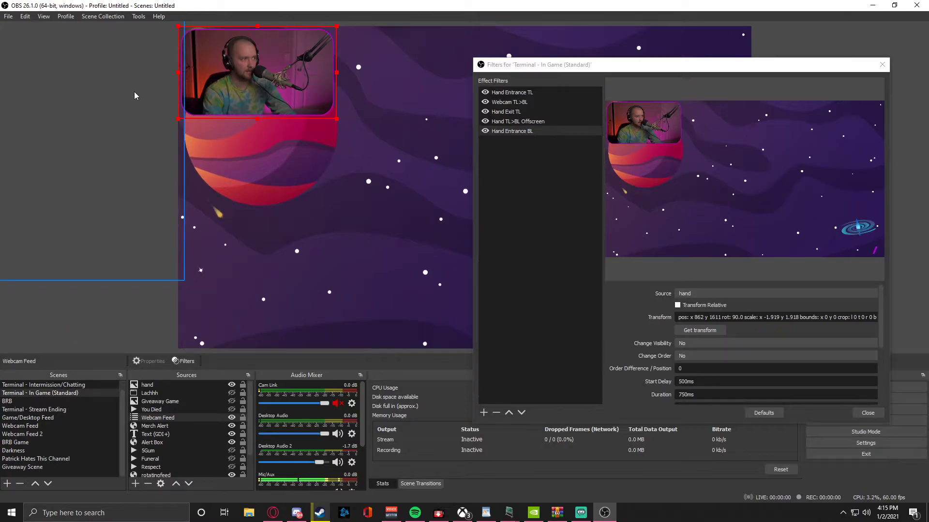
- Set the Hand TL>BL Offscreen filter's next move to Hand Entrance BL
{"action": "left_click", "coordinate": [517, 121]}
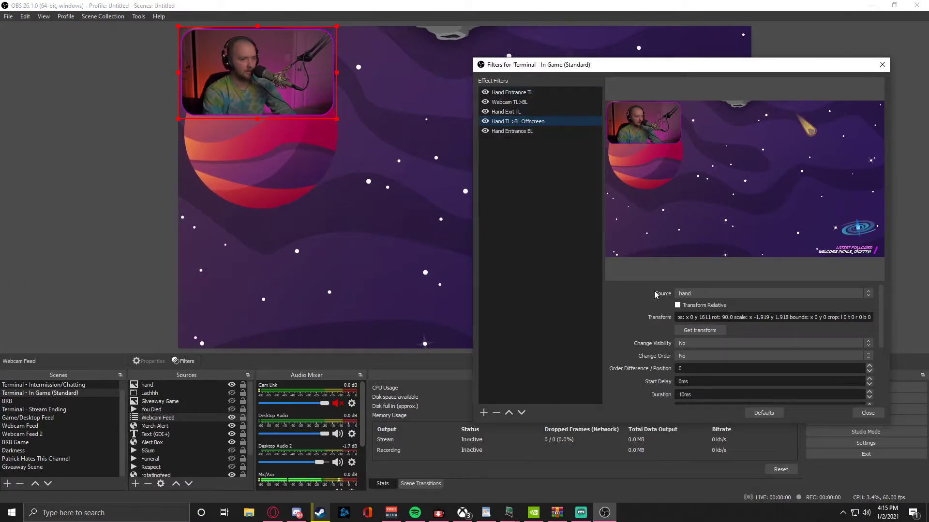
{"action": "scroll", "coordinate": [640, 353], "scroll_direction": "down", "scroll_amount": 2}
{"action": "scroll", "coordinate": [641, 353], "scroll_direction": "down", "scroll_amount": 2}
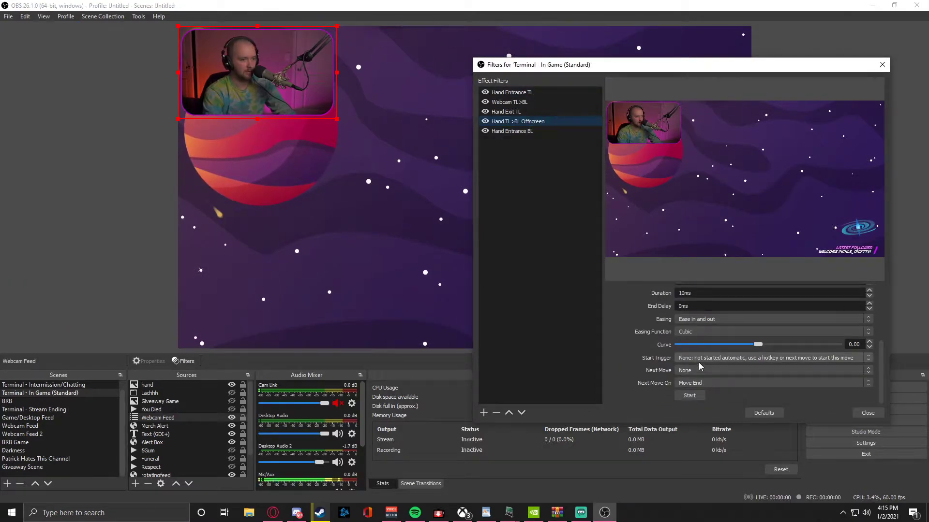
{"action": "left_click", "coordinate": [702, 370]}
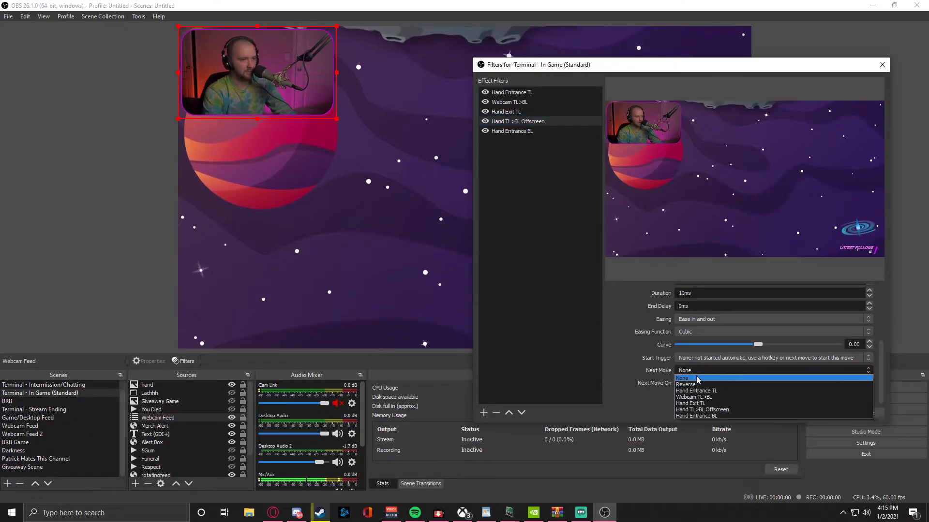
{"action": "left_click", "coordinate": [706, 416]}
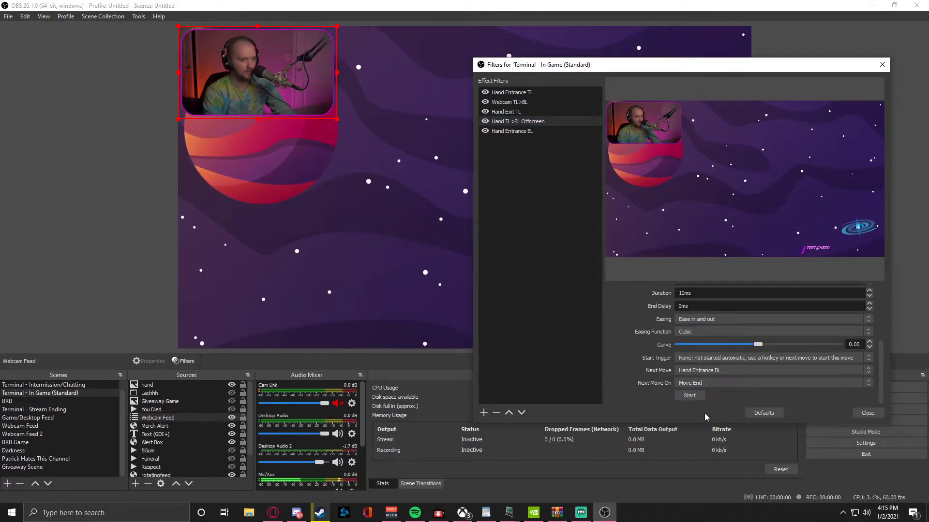
- Start the Hand Entrance TL filter to run the chained moves through to the hand's bottom-left entrance
{"action": "left_click", "coordinate": [535, 92]}
{"action": "scroll", "coordinate": [629, 369], "scroll_direction": "down", "scroll_amount": 5}
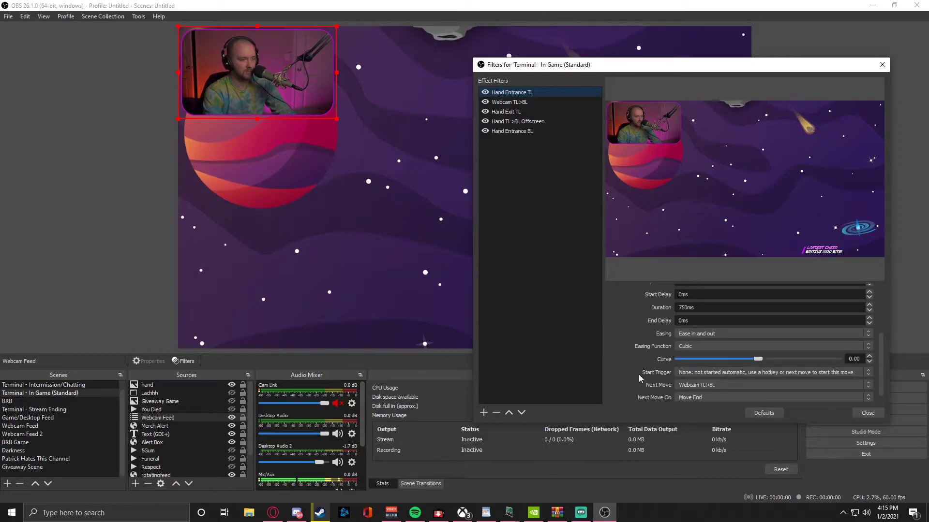
{"action": "left_click", "coordinate": [694, 395]}
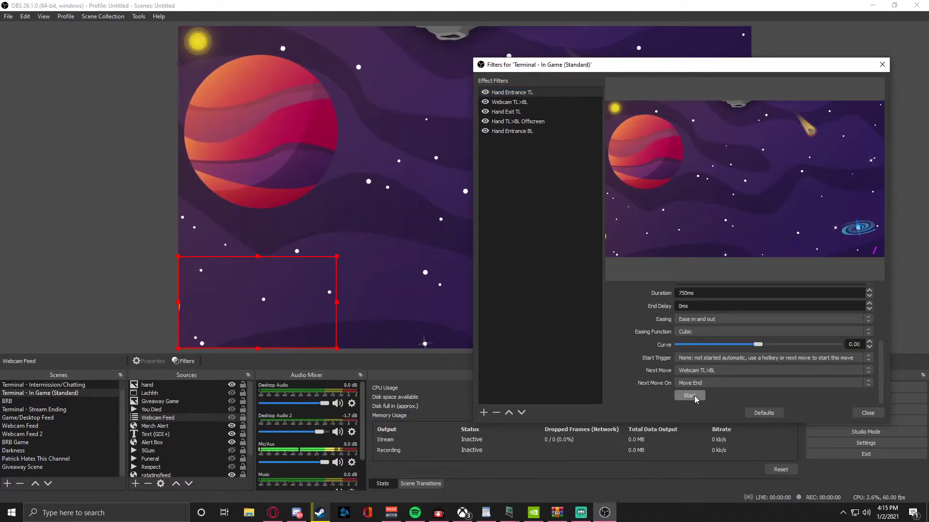
- Add another Move Source filter to the scene under its default name and set its duration to 10 ms
{"action": "left_click", "coordinate": [509, 132]}
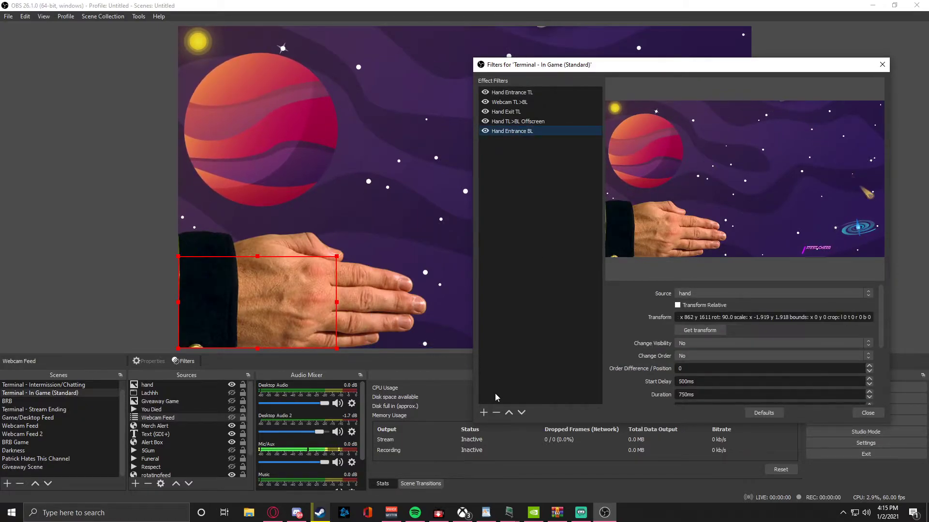
{"action": "left_click", "coordinate": [484, 412]}
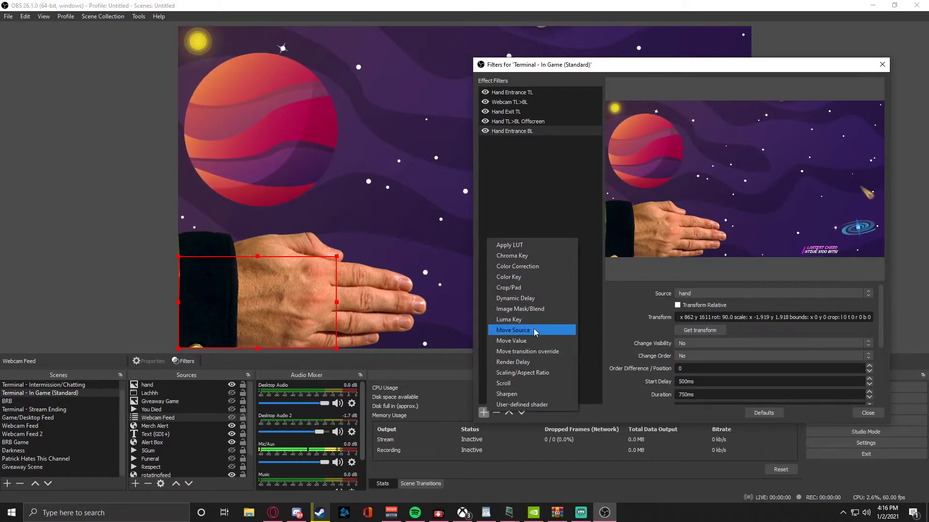
{"action": "left_click", "coordinate": [514, 330]}
{"action": "key", "text": "Return"}
{"action": "double_click", "coordinate": [692, 335]}
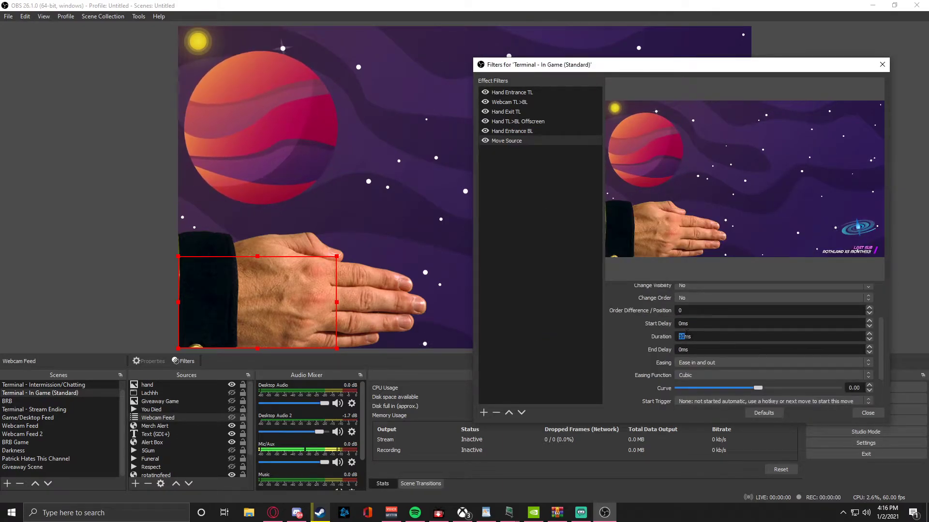
- Set the new Move Source filter's visibility change to Show and its source to Webcam Feed
{"action": "scroll", "coordinate": [651, 341], "scroll_direction": "up", "scroll_amount": 2}
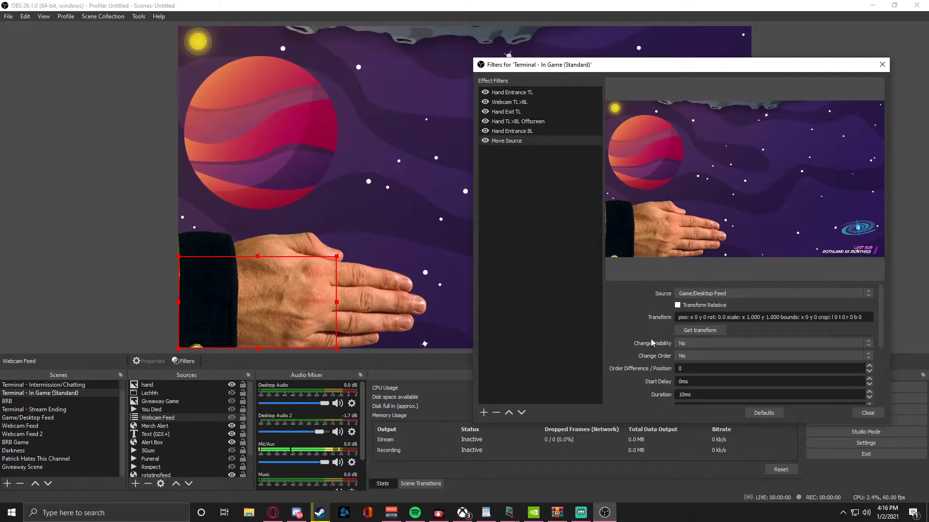
{"action": "left_click", "coordinate": [687, 346]}
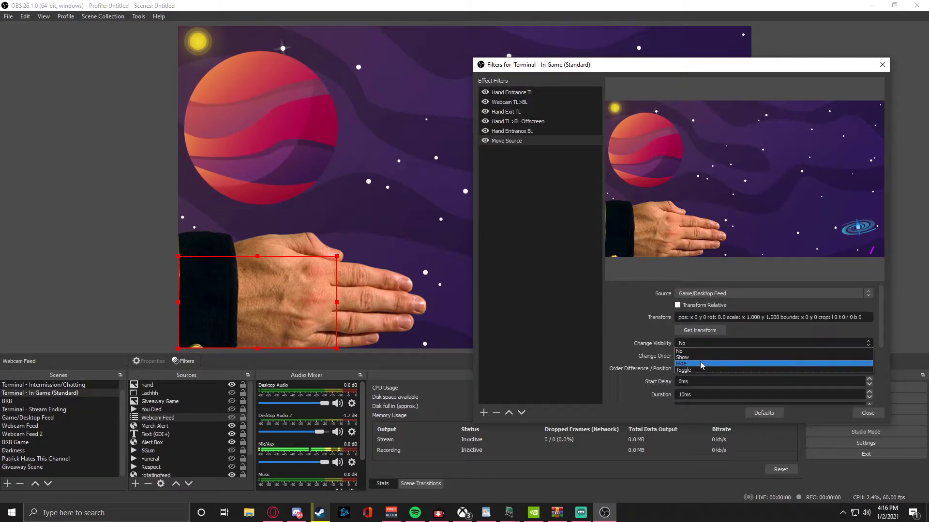
{"action": "left_click", "coordinate": [691, 357]}
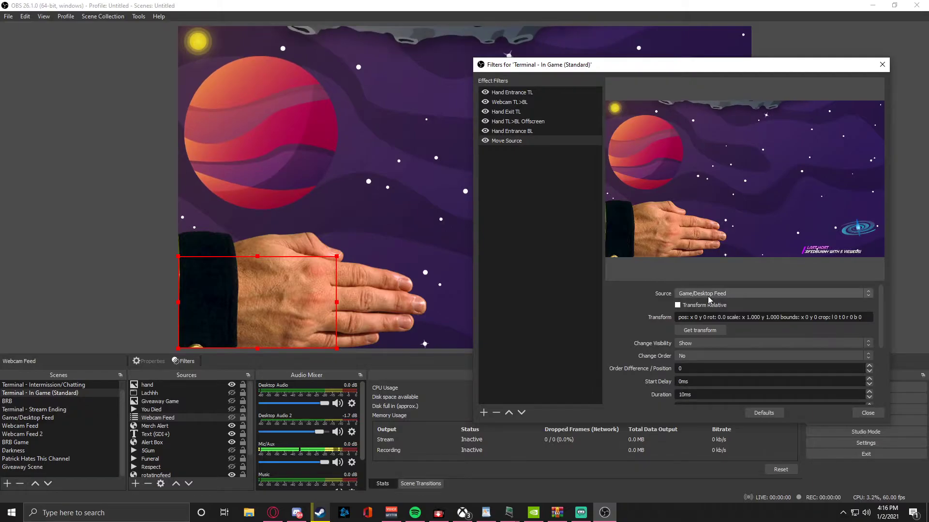
{"action": "left_click", "coordinate": [691, 293]}
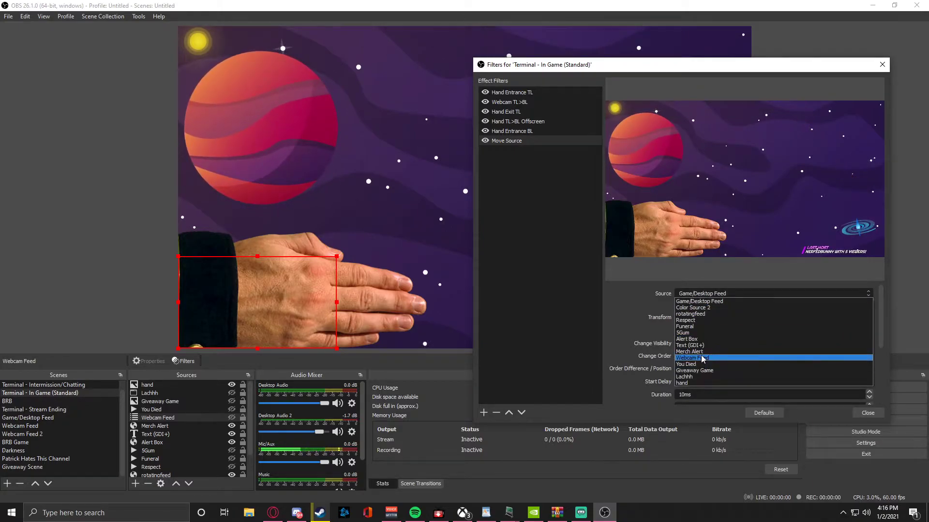
{"action": "left_click", "coordinate": [727, 357]}
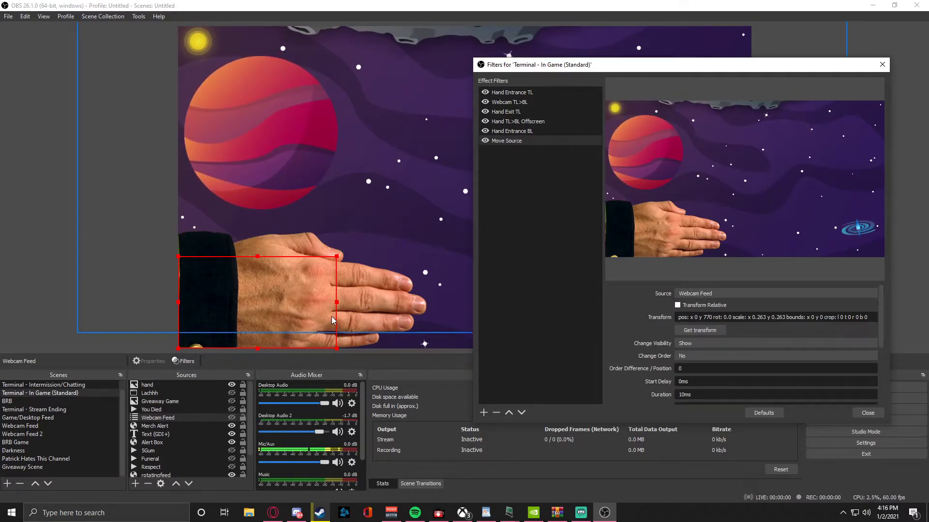
{"action": "scroll", "coordinate": [650, 343], "scroll_direction": "down", "scroll_amount": 2}
- Add a Move Source filter named "Hand Exit BL" to the scene
{"action": "left_click", "coordinate": [484, 412]}
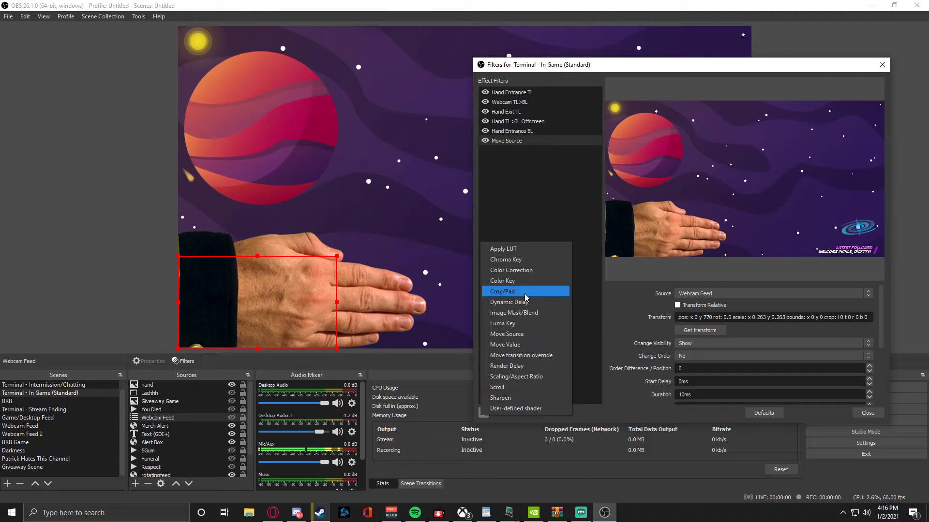
{"action": "left_click", "coordinate": [506, 339]}
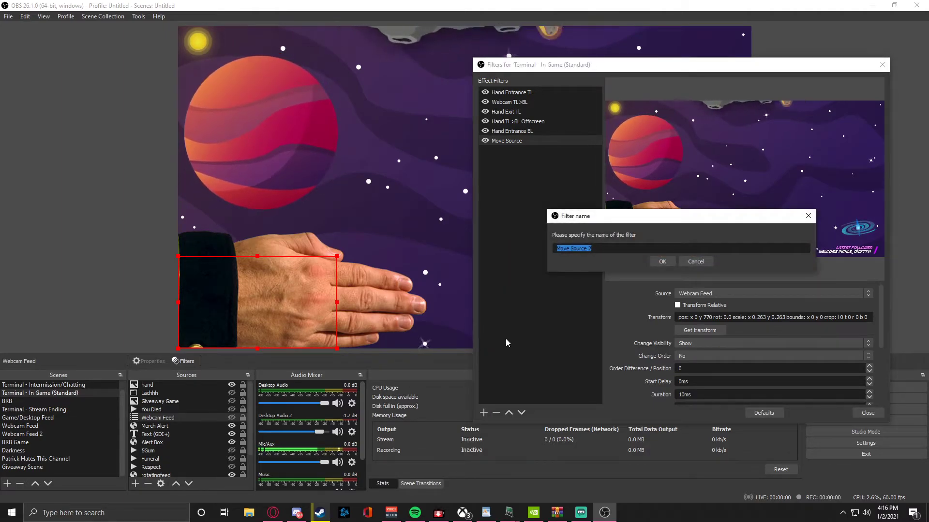
{"action": "type", "text": "Hand Exit BL"}
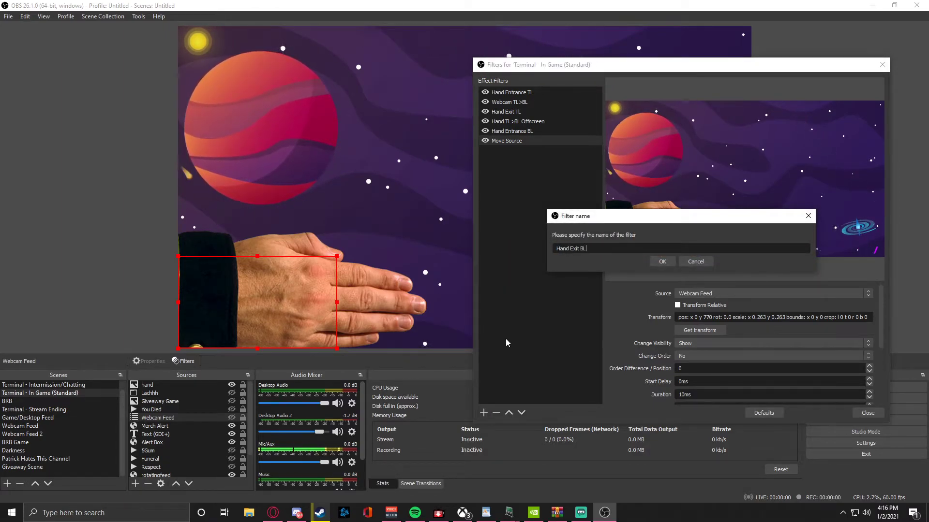
{"action": "key", "text": "Return"}
- In Hand Exit BL, set the source to hand, the start delay to 500 ms and the duration to 750 ms
{"action": "left_click", "coordinate": [714, 294]}
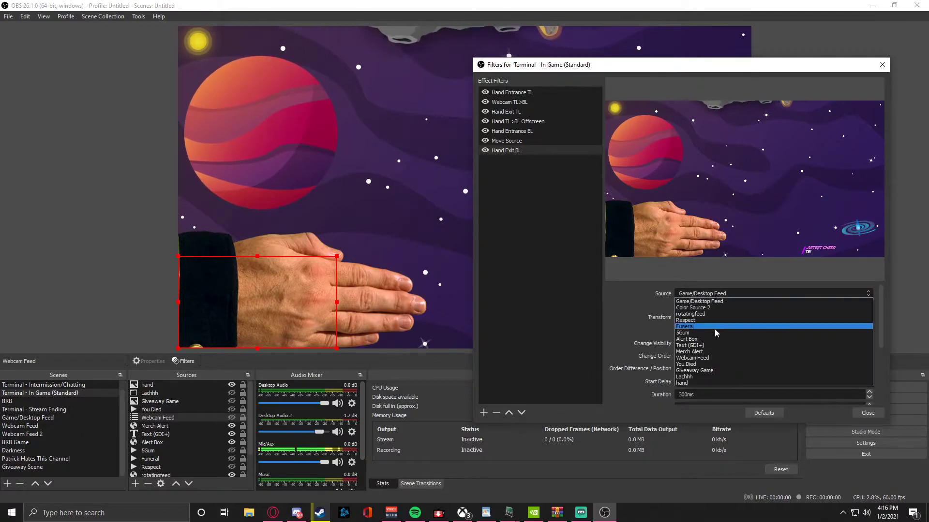
{"action": "left_click", "coordinate": [687, 383]}
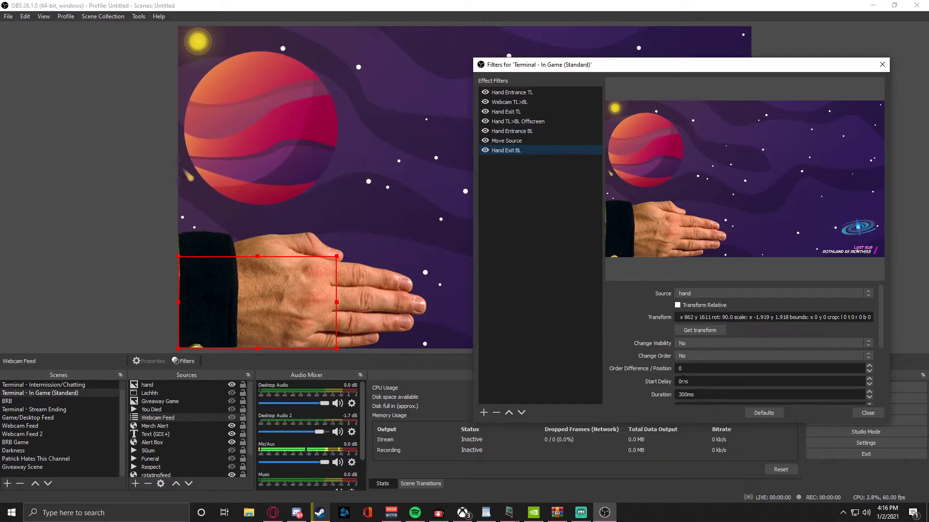
{"action": "left_click_drag", "start_coordinate": [681, 382], "coordinate": [669, 382]}
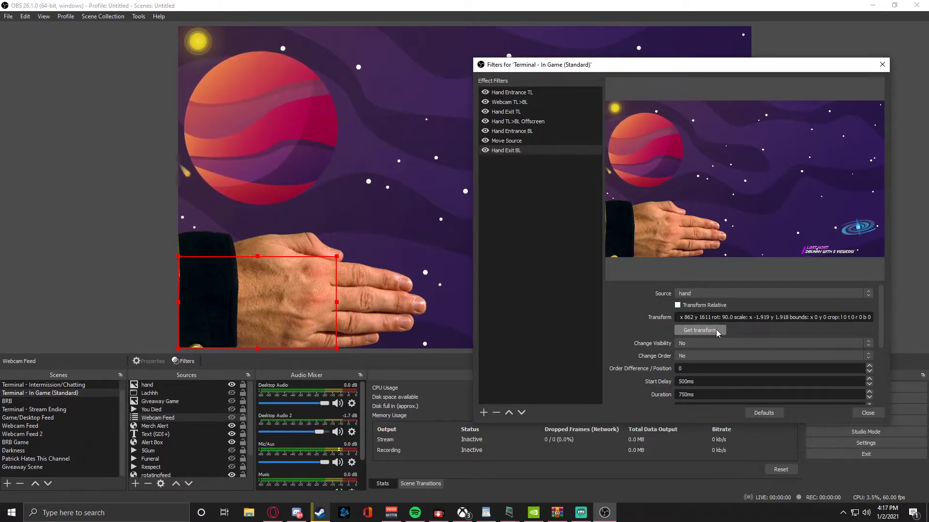
- Copy the transform from Hand TL>BL Offscreen and paste it over the Hand Exit BL filter's transform
{"action": "left_click", "coordinate": [539, 124]}
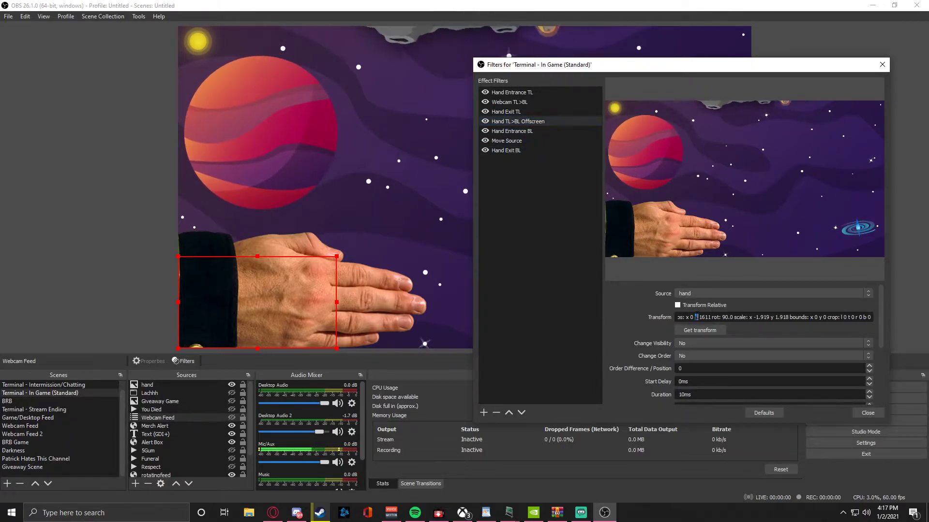
{"action": "triple_click", "coordinate": [696, 317]}
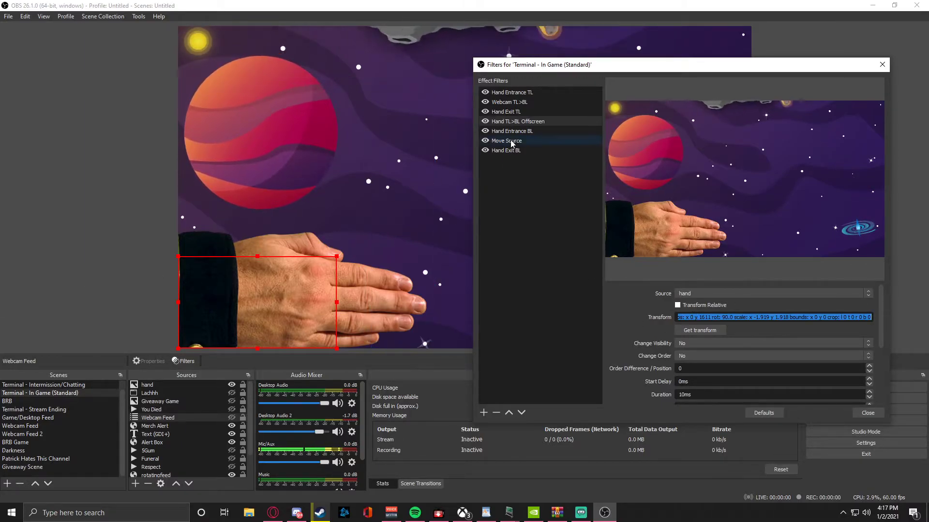
{"action": "left_click", "coordinate": [533, 151]}
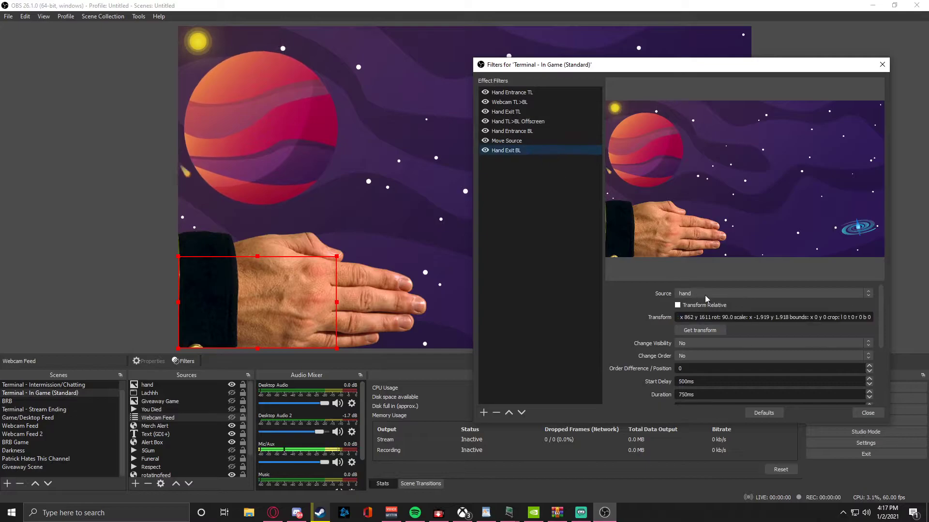
{"action": "triple_click", "coordinate": [739, 320]}
{"action": "left_click", "coordinate": [700, 331]}
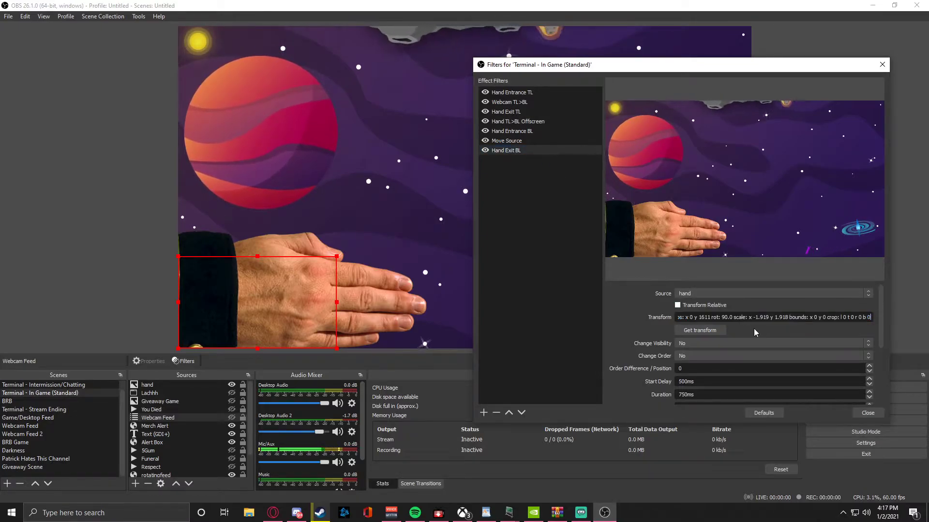
{"action": "scroll", "coordinate": [642, 333], "scroll_direction": "down", "scroll_amount": 1}
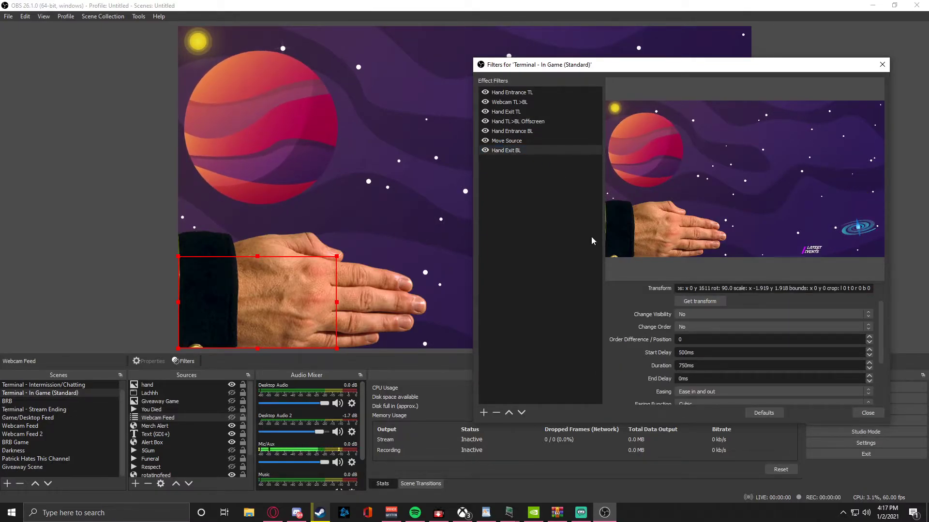
- Set the Next Move of the Move Source filter to Hand Exit BL
{"action": "left_click", "coordinate": [541, 144]}
{"action": "scroll", "coordinate": [704, 358], "scroll_direction": "down", "scroll_amount": 4}
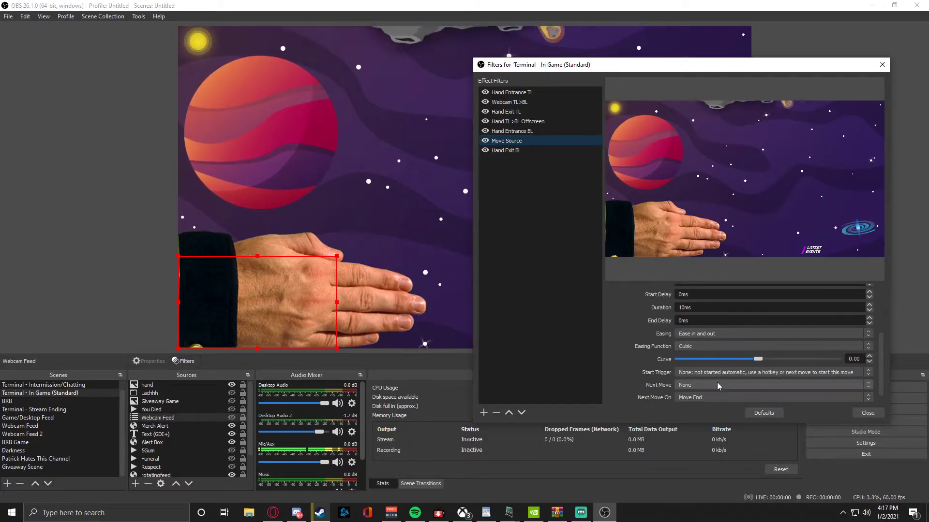
{"action": "left_click", "coordinate": [717, 384]}
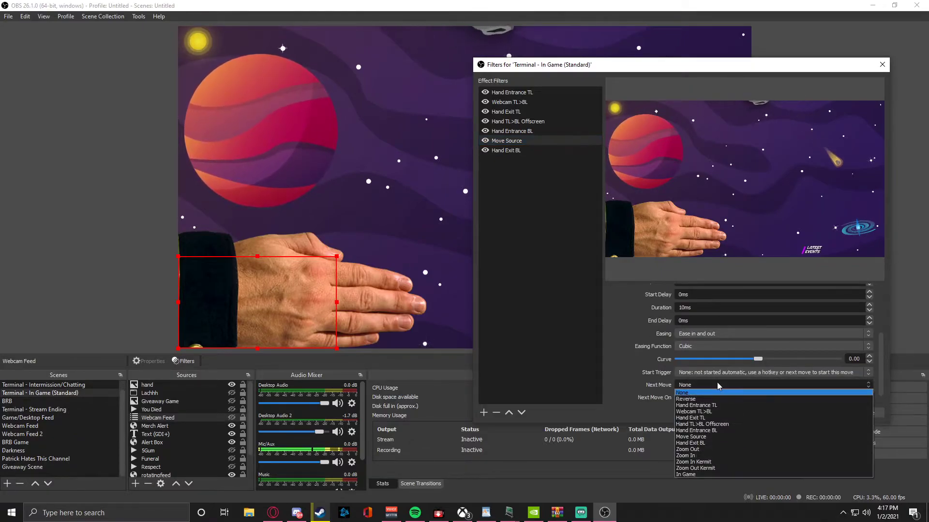
{"action": "left_click", "coordinate": [732, 442]}
{"action": "scroll", "coordinate": [667, 397], "scroll_direction": "down", "scroll_amount": 1}
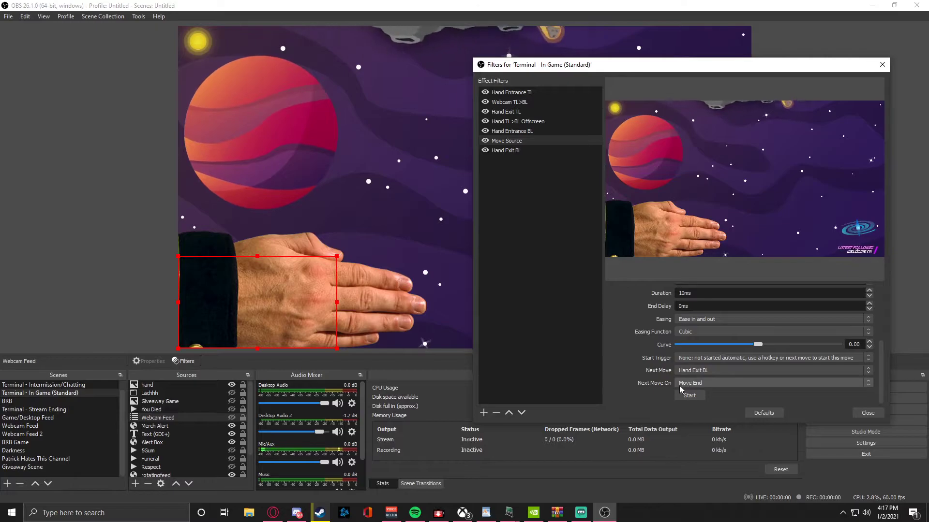
- Move the hand off the canvas, return Webcam Feed to the canvas's top-left corner and make it visible
{"action": "left_click", "coordinate": [349, 329]}
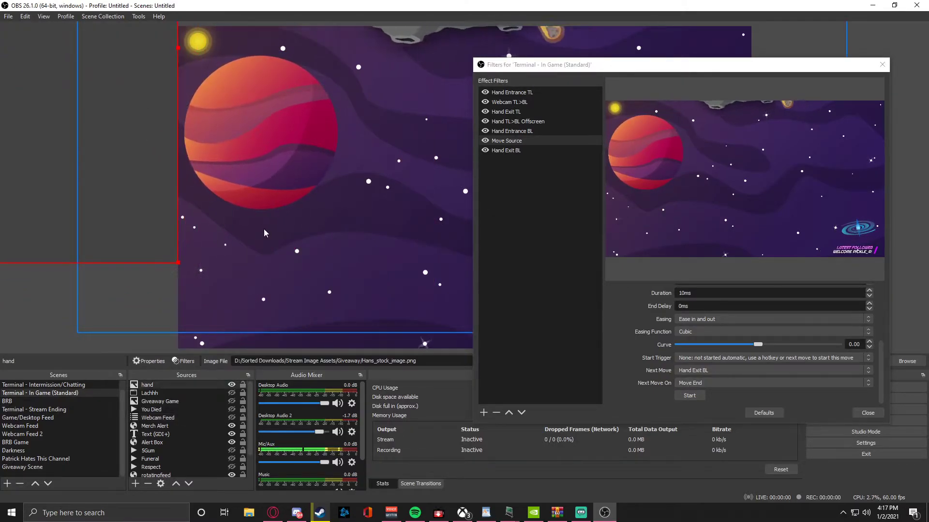
{"action": "left_click", "coordinate": [284, 111]}
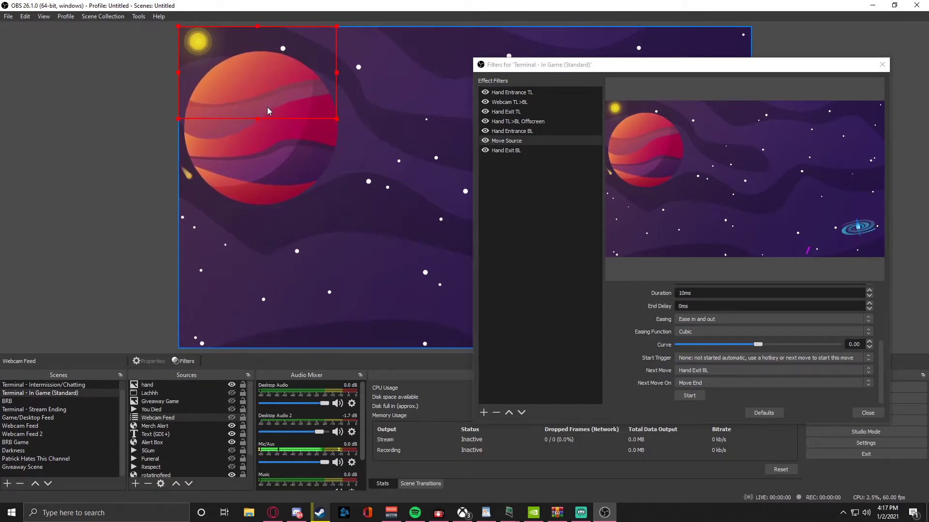
{"action": "left_click", "coordinate": [232, 419]}
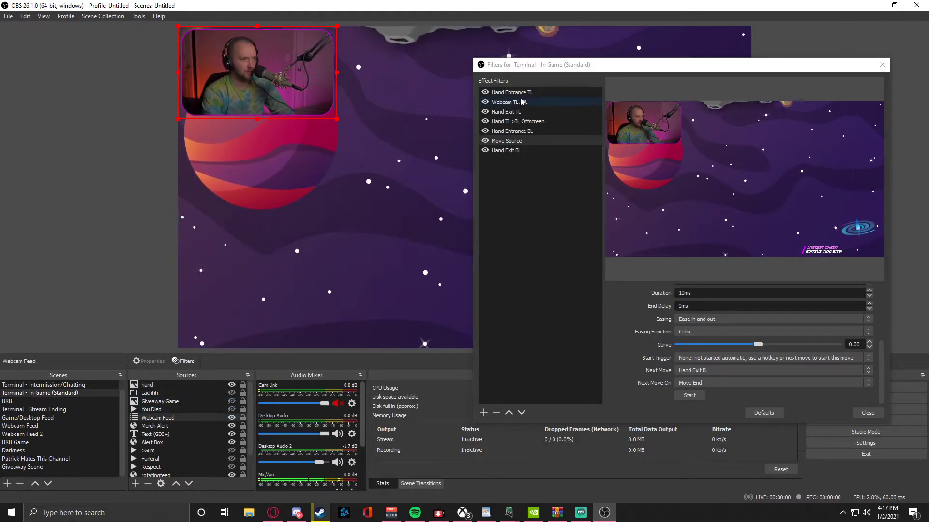
- Start the Hand Entrance TL filter to test the chained animation
{"action": "left_click", "coordinate": [513, 92]}
{"action": "scroll", "coordinate": [671, 396], "scroll_direction": "down", "scroll_amount": 4}
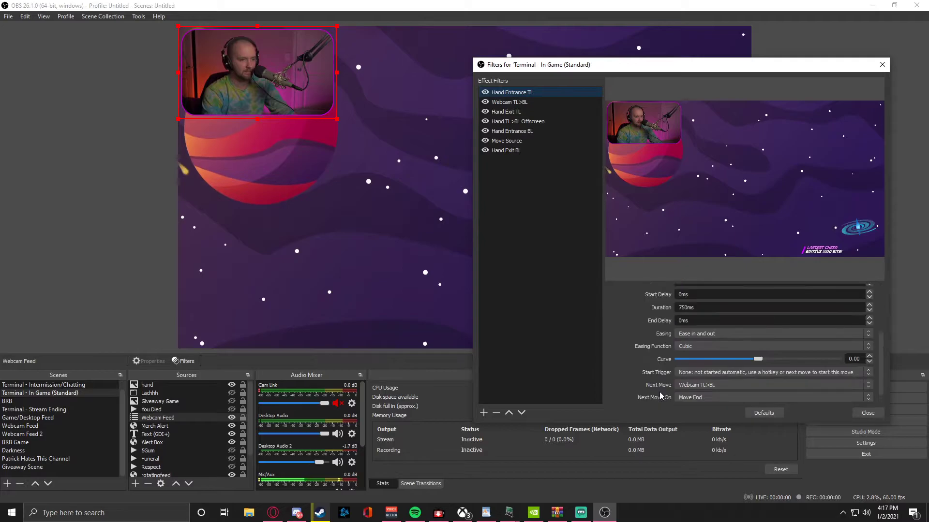
{"action": "left_click", "coordinate": [701, 399]}
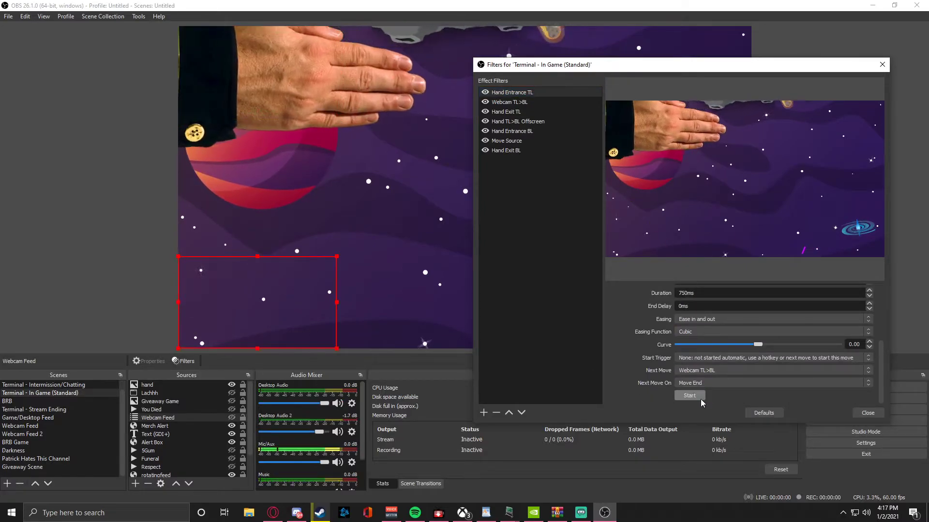
{"action": "left_click", "coordinate": [699, 398]}
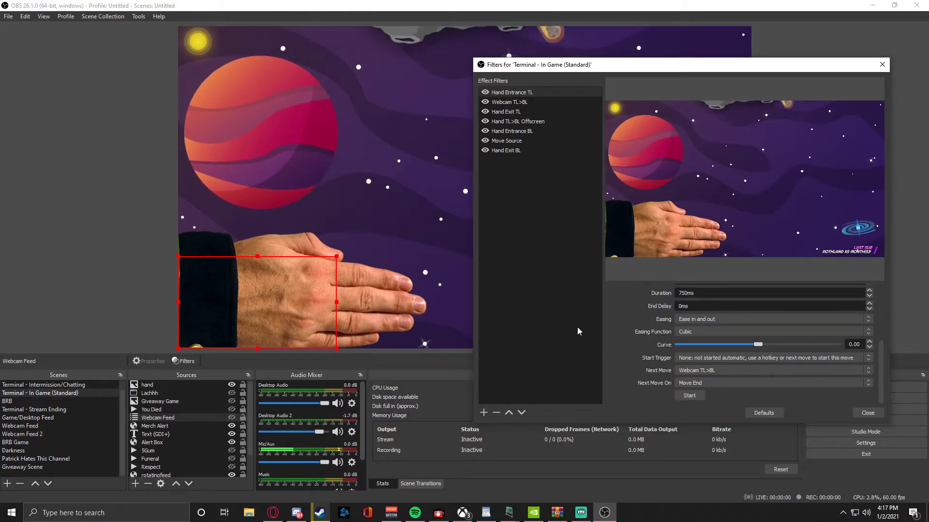
- Check the Next Move settings of the Hand Exit BL, Move Source and Hand Entrance BL filters for the missing link
{"action": "left_click", "coordinate": [535, 151]}
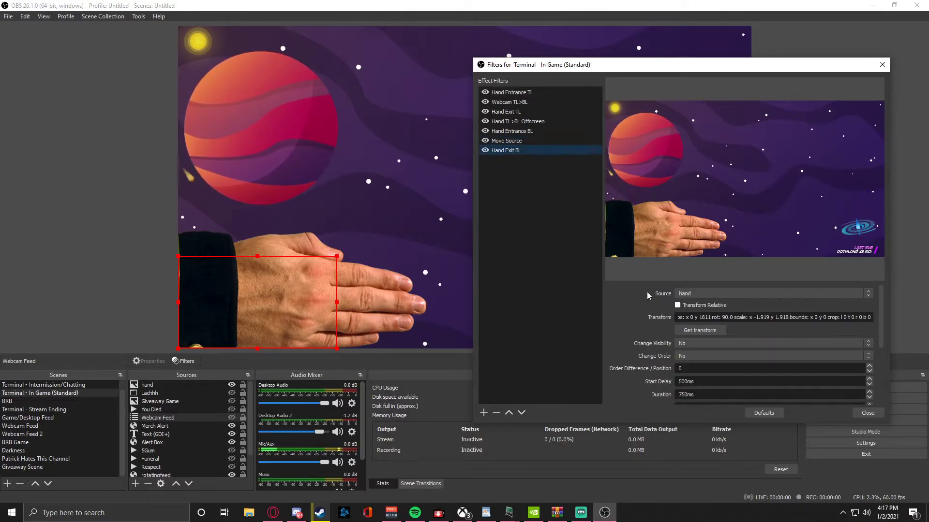
{"action": "scroll", "coordinate": [654, 332], "scroll_direction": "down", "scroll_amount": 2}
{"action": "scroll", "coordinate": [654, 332], "scroll_direction": "up", "scroll_amount": 2}
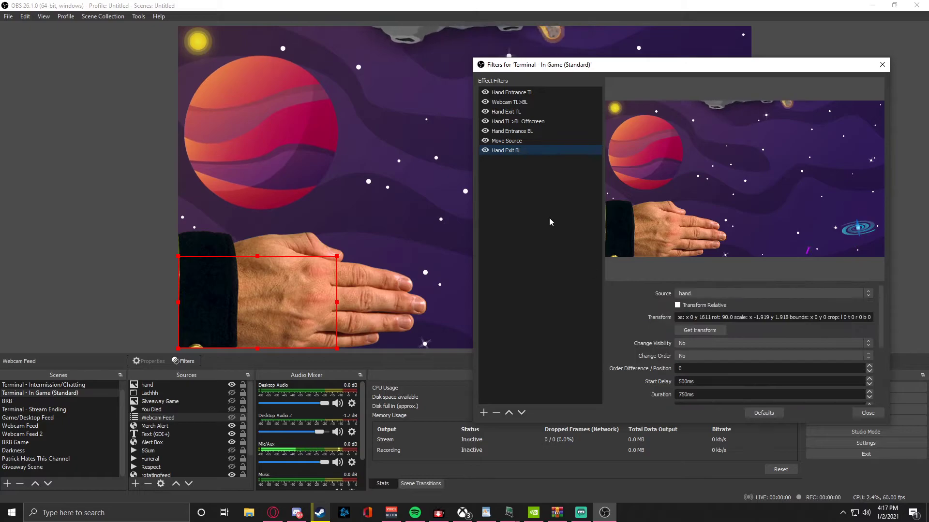
{"action": "left_click", "coordinate": [535, 140]}
{"action": "scroll", "coordinate": [643, 367], "scroll_direction": "down", "scroll_amount": 3}
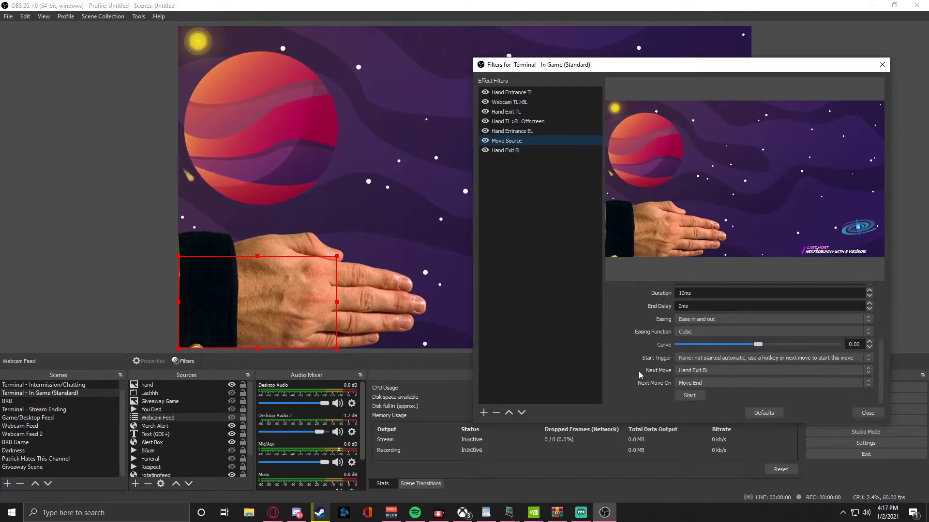
{"action": "left_click", "coordinate": [534, 132]}
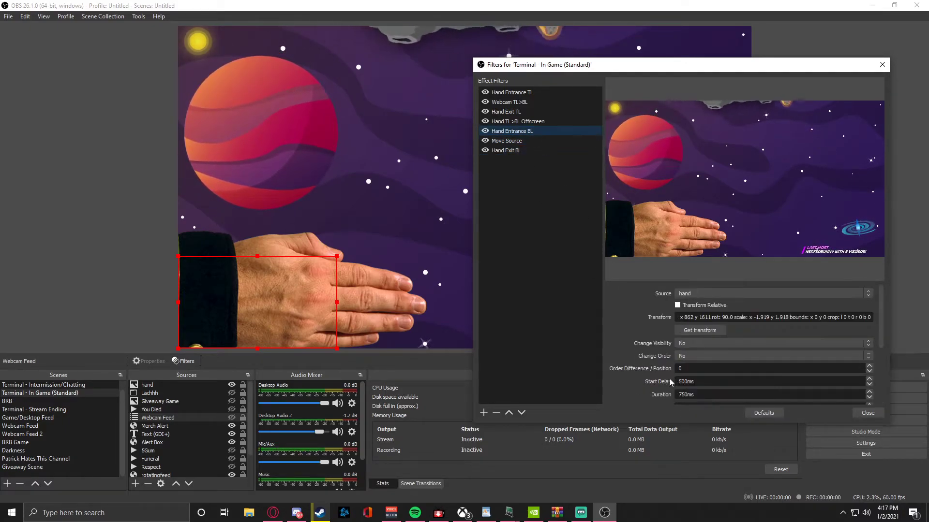
{"action": "scroll", "coordinate": [694, 380], "scroll_direction": "down", "scroll_amount": 5}
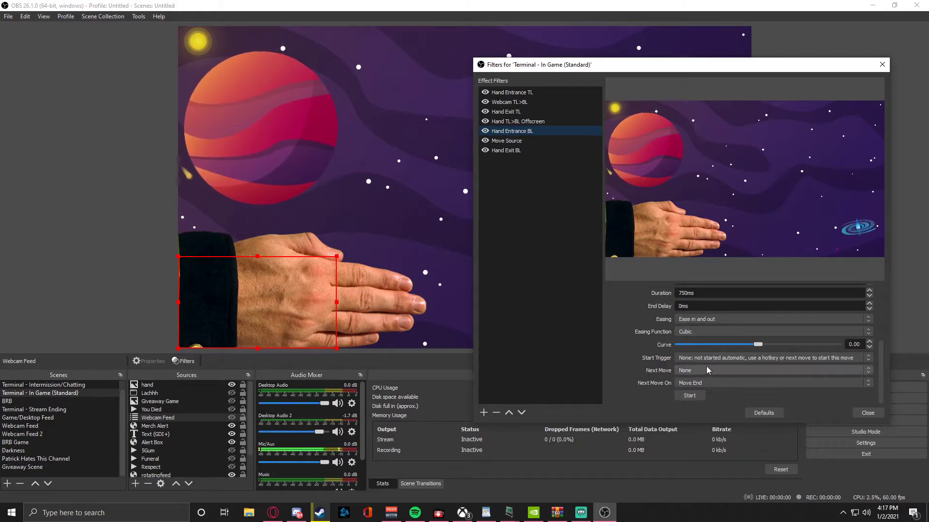
{"action": "left_click", "coordinate": [699, 370]}
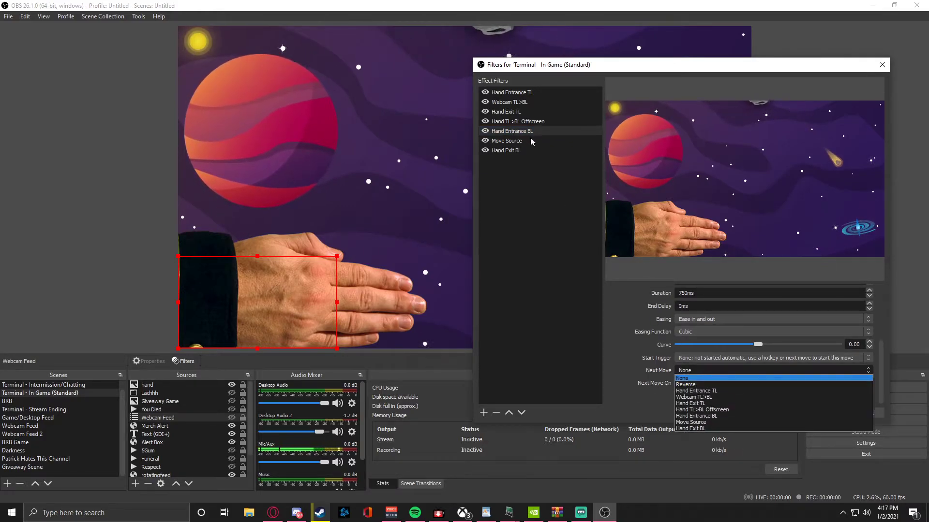
{"action": "left_click", "coordinate": [701, 423]}
- Rename the Move Source filter as "Show Webcam"
{"action": "left_click", "coordinate": [519, 142]}
{"action": "right_click", "coordinate": [519, 142]}
{"action": "left_click", "coordinate": [539, 179]}
{"action": "key", "text": "Return"}
{"action": "right_click", "coordinate": [515, 147]}
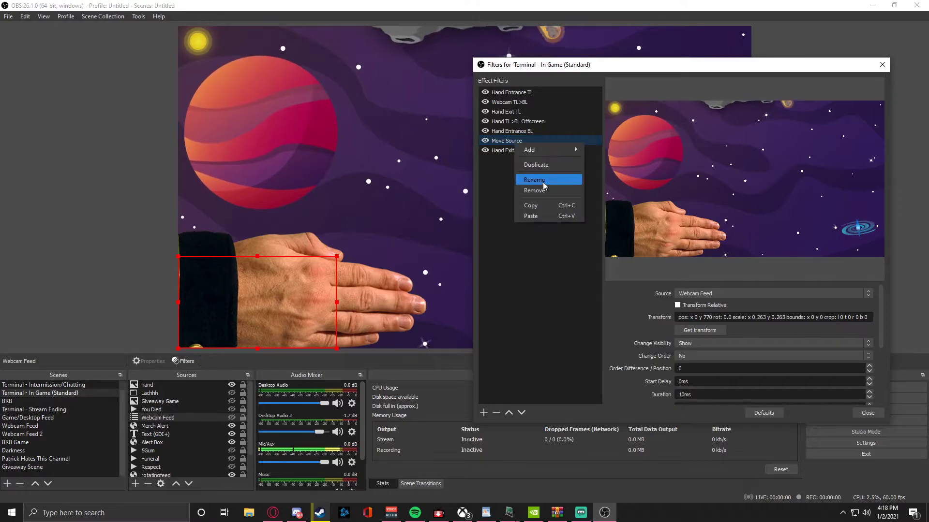
{"action": "left_click", "coordinate": [536, 175]}
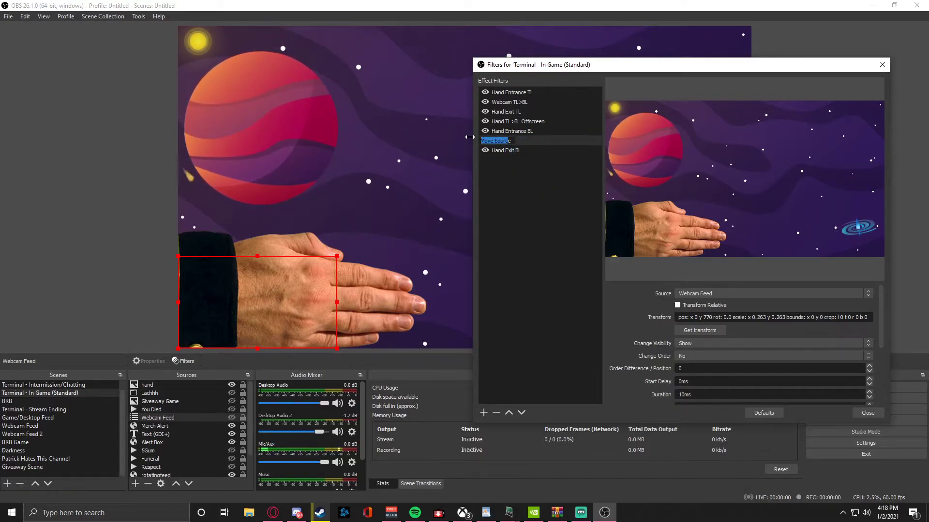
{"action": "type", "text": "e"}
{"action": "key", "text": "BackSpace"}
{"action": "type", "text": "Show Webcam"}
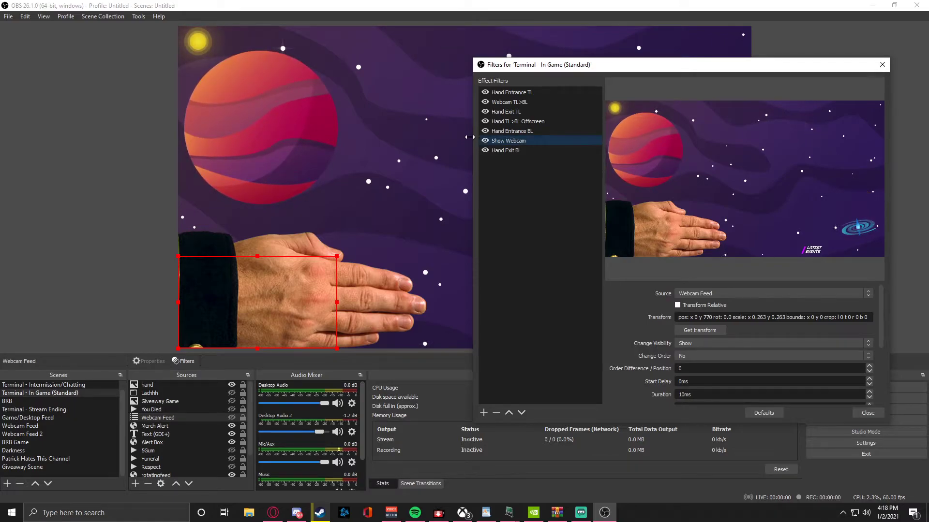
- Set the Next Move of Hand Entrance BL to Show Webcam
{"action": "left_click", "coordinate": [529, 131]}
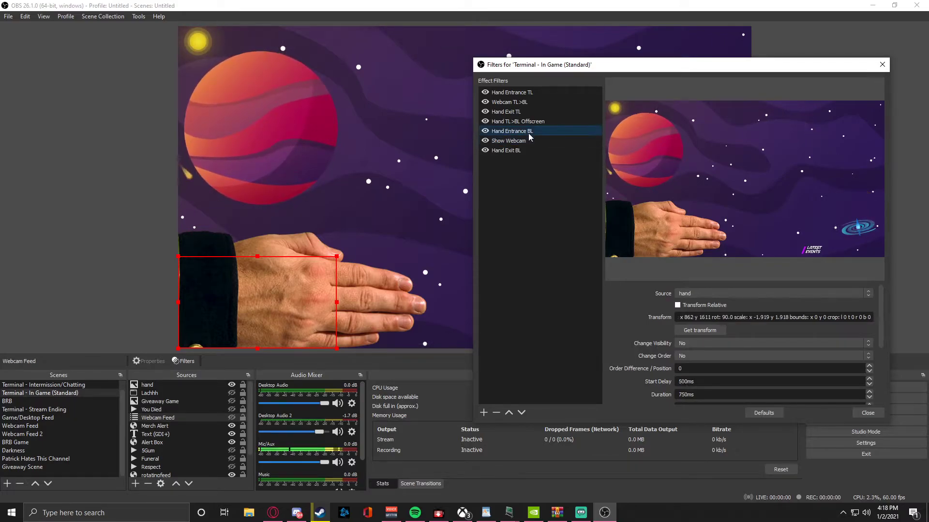
{"action": "scroll", "coordinate": [629, 339], "scroll_direction": "down", "scroll_amount": 2}
{"action": "scroll", "coordinate": [698, 379], "scroll_direction": "down", "scroll_amount": 1}
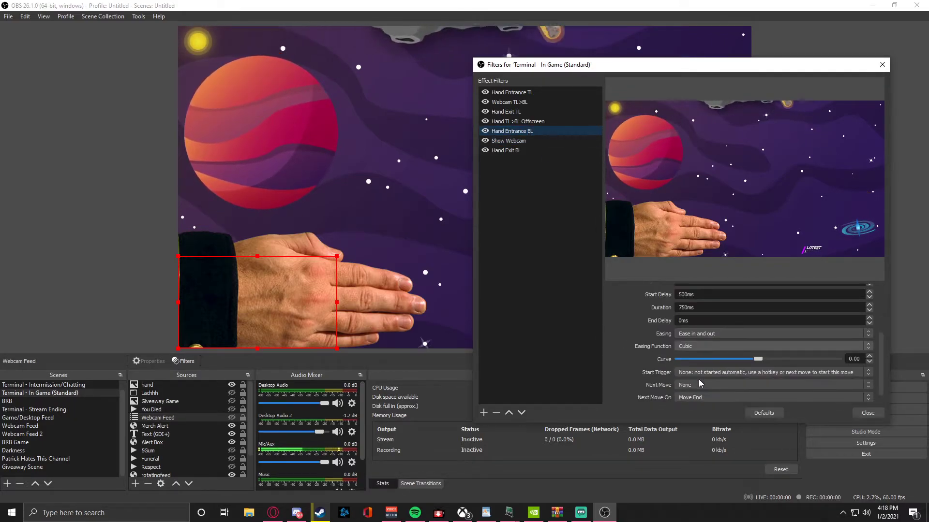
{"action": "left_click", "coordinate": [706, 385]}
{"action": "left_click", "coordinate": [694, 421]}
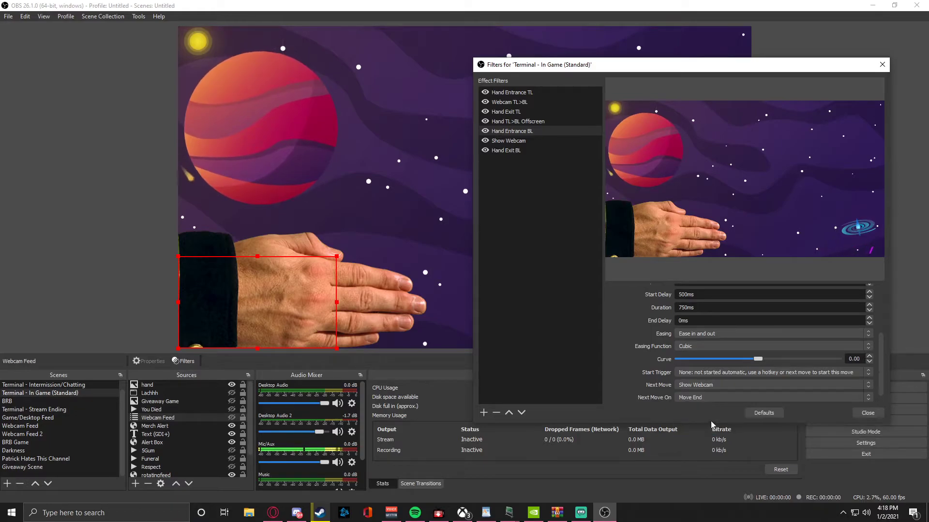
- Reset the starting layout: hand outside the canvas's left edge, Webcam Feed visible in the canvas's top-left corner
{"action": "left_click", "coordinate": [135, 72]}
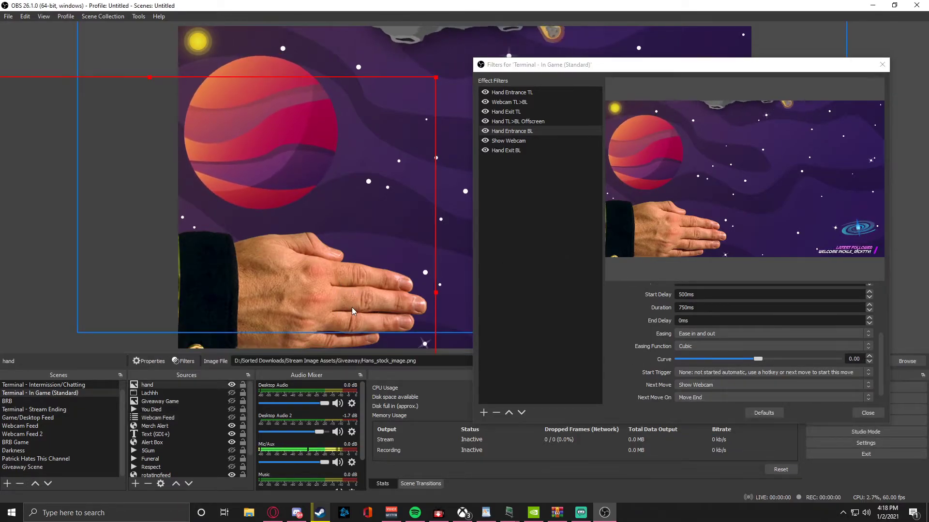
{"action": "left_click_drag", "start_coordinate": [224, 282], "coordinate": [243, 77]}
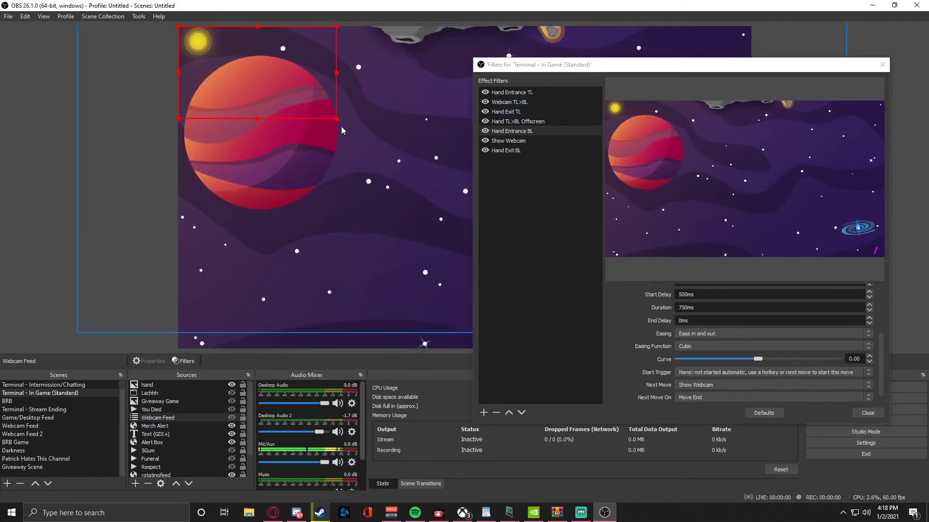
{"action": "left_click", "coordinate": [231, 418]}
{"action": "left_click", "coordinate": [222, 106]}
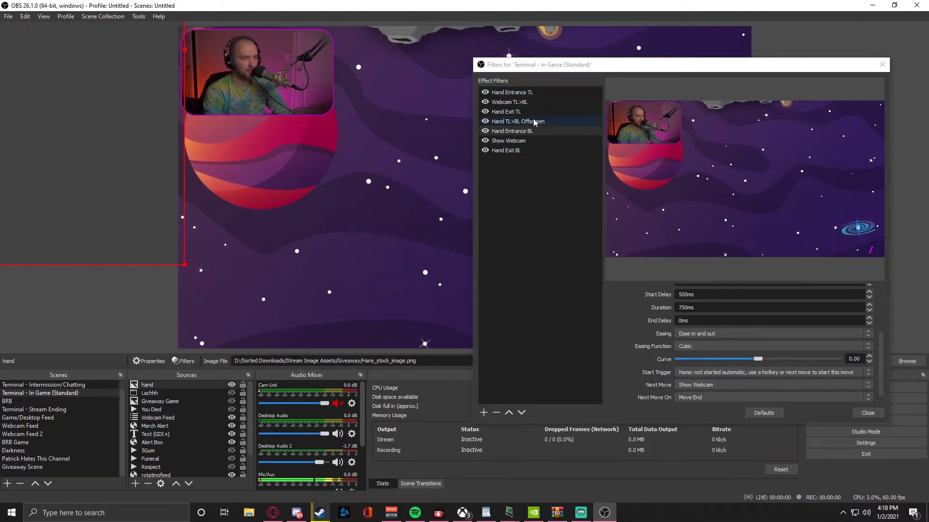
- Start Hand Entrance TL again to play the complete chain of hand and webcam moves
{"action": "left_click", "coordinate": [532, 92]}
{"action": "scroll", "coordinate": [724, 378], "scroll_direction": "down", "scroll_amount": 3}
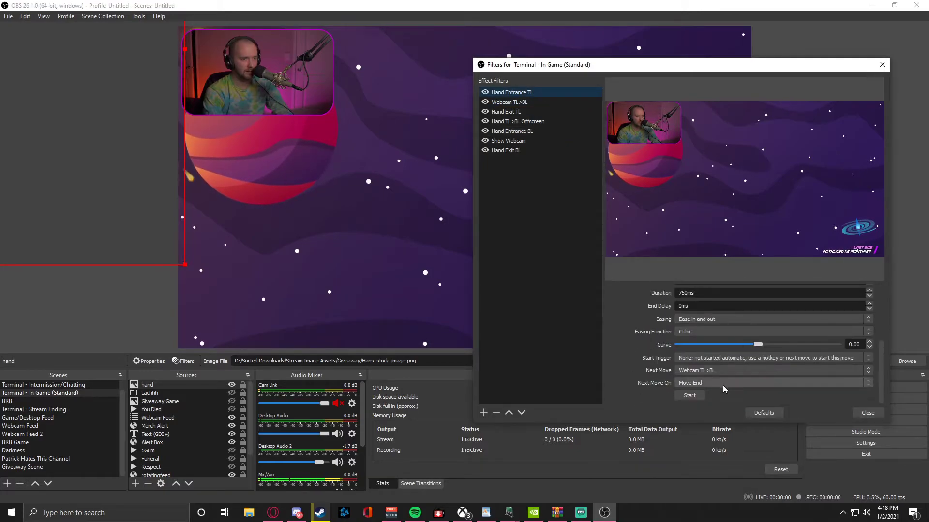
{"action": "left_click", "coordinate": [696, 396]}
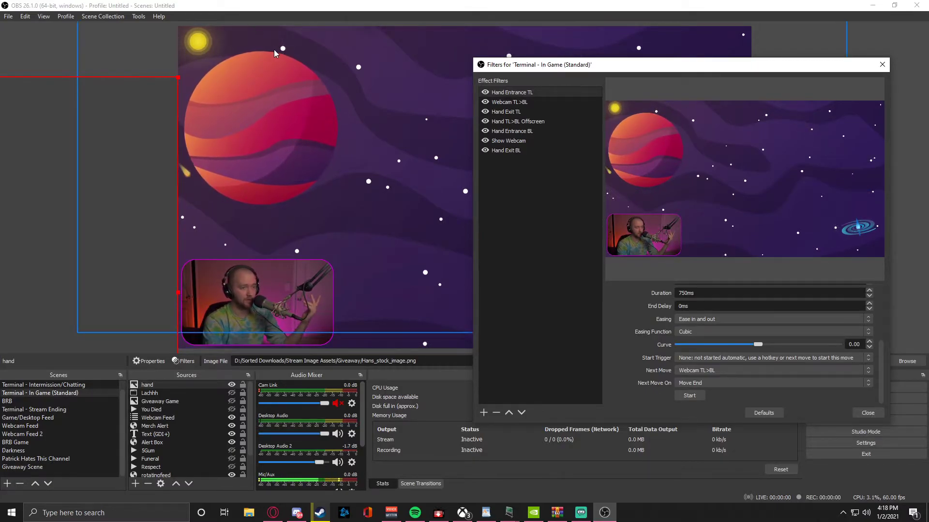
- Review the Next Move options of Hand Exit BL and leave it at None
{"action": "left_click", "coordinate": [506, 150]}
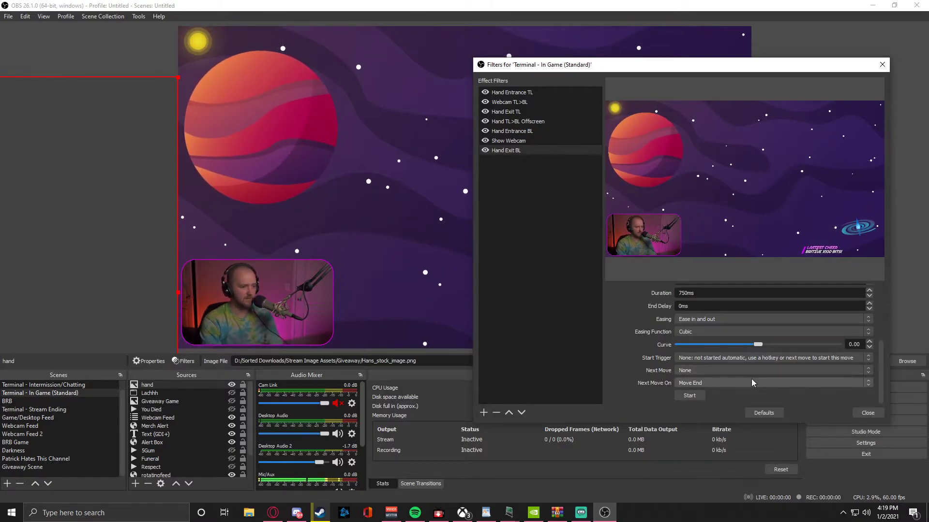
{"action": "left_click", "coordinate": [715, 383]}
{"action": "left_click", "coordinate": [698, 371]}
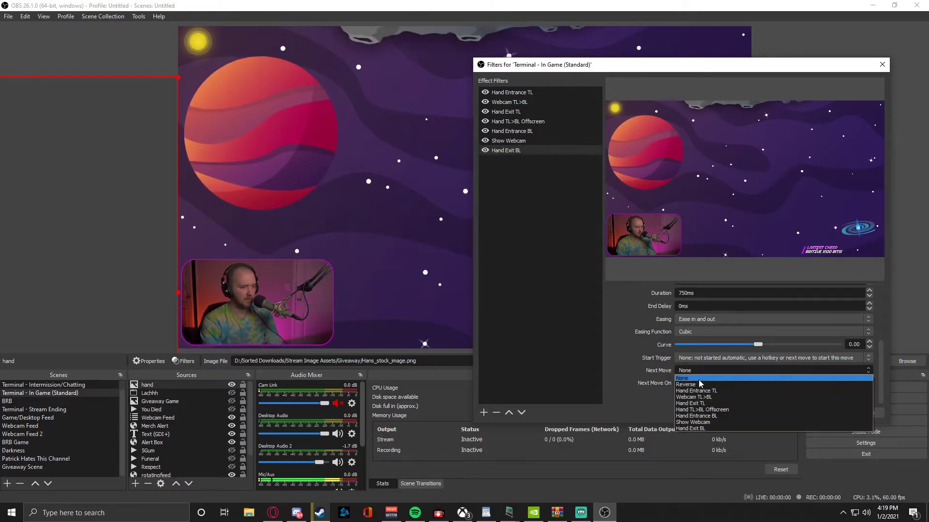
{"action": "left_click", "coordinate": [619, 385]}
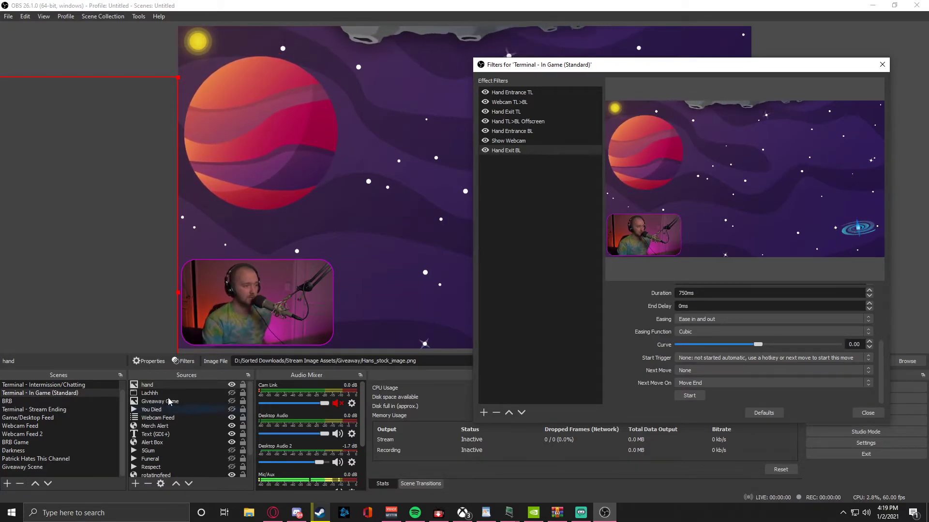
- Select the Webcam Feed source in the preview
{"action": "left_click", "coordinate": [183, 414]}
{"action": "left_click_drag", "start_coordinate": [264, 279], "coordinate": [243, 291]}
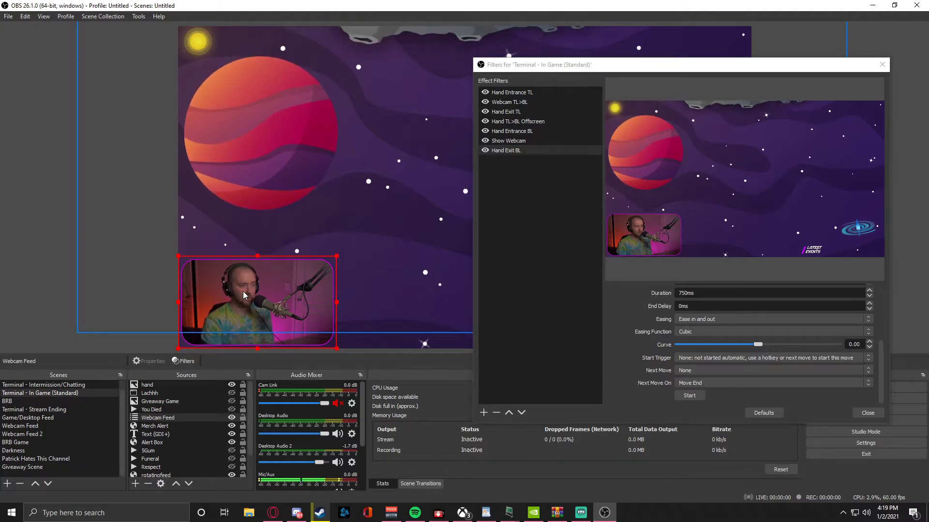
{"action": "mouse_move", "coordinate": [243, 294]}
{"action": "left_mouse_down"}
{"action": "mouse_move", "coordinate": [243, 197]}
{"action": "mouse_move", "coordinate": [243, 293]}
{"action": "left_mouse_up"}
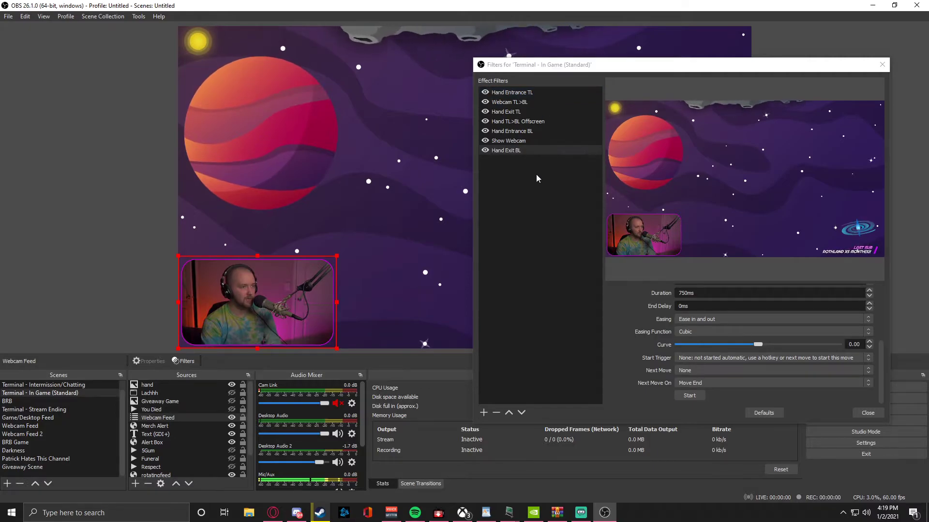
{"action": "left_click", "coordinate": [534, 93]}
{"action": "right_click", "coordinate": [534, 92]}
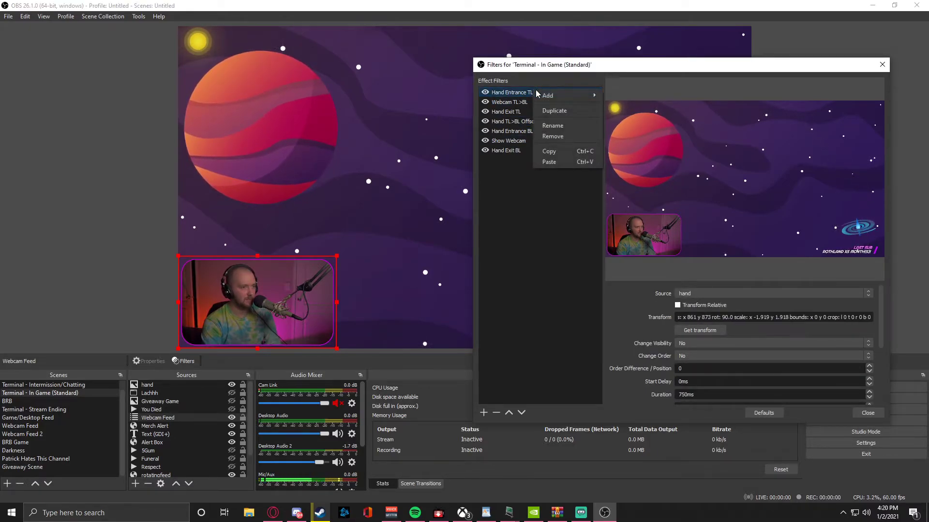
{"action": "left_click", "coordinate": [521, 90]}
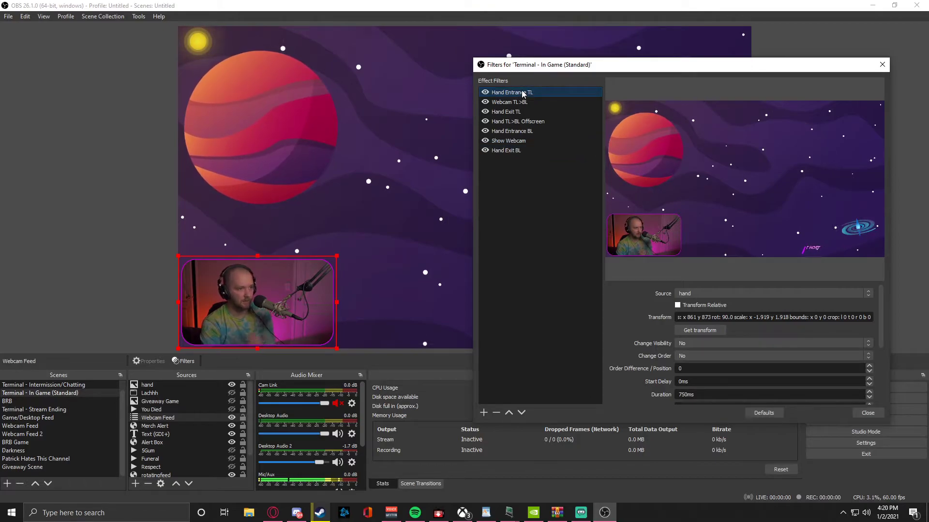
- Copy the Hand Entrance BL filter
{"action": "left_click", "coordinate": [538, 133]}
{"action": "right_click", "coordinate": [541, 132]}
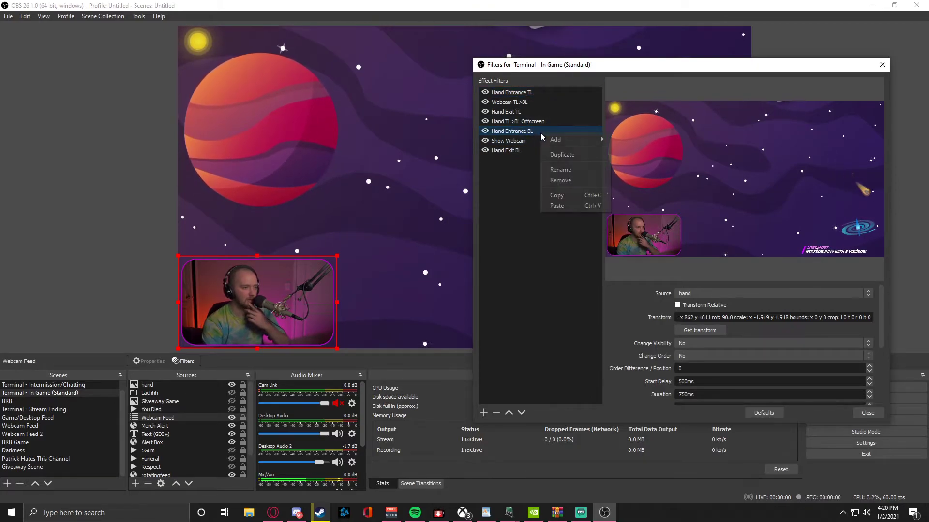
{"action": "left_click", "coordinate": [571, 200]}
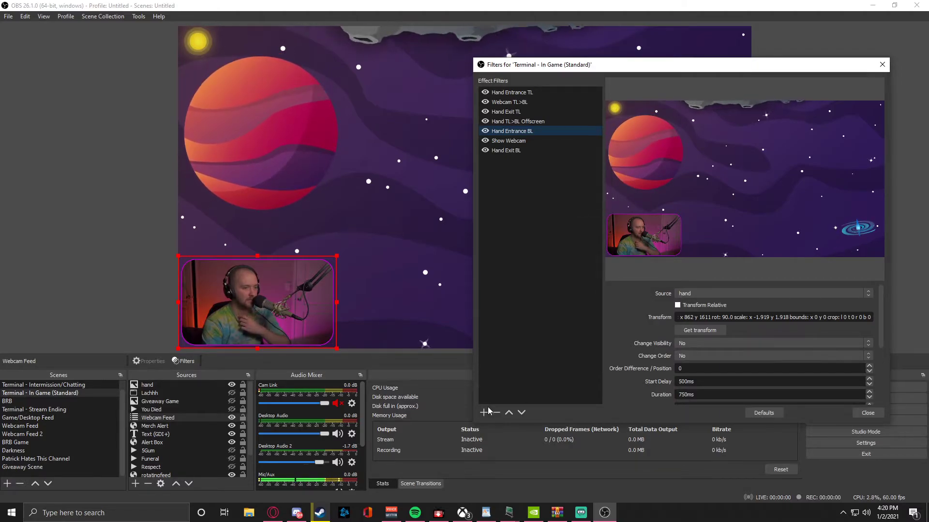
- Paste the copied Hand Entrance BL filter as a new filter and set its start delay to 0 ms
{"action": "right_click", "coordinate": [509, 368]}
{"action": "left_click", "coordinate": [527, 383]}
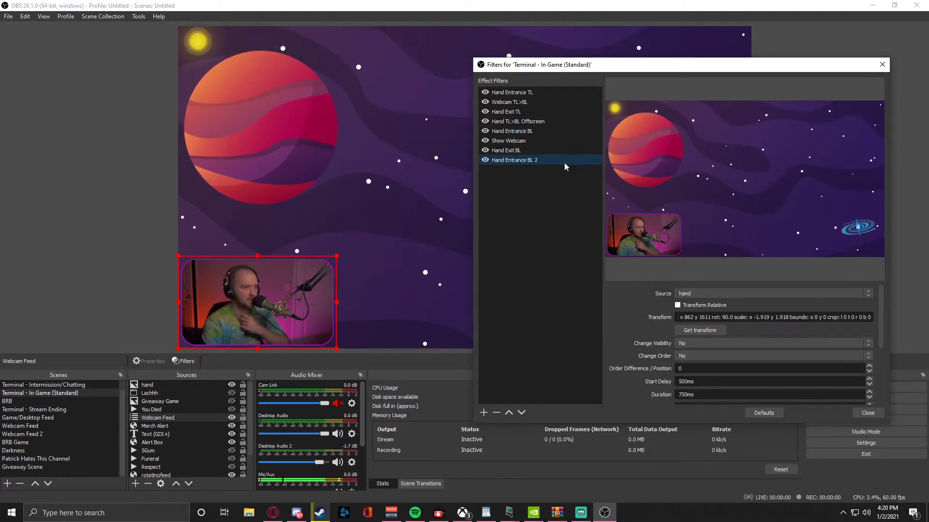
{"action": "right_click", "coordinate": [551, 160]}
{"action": "left_click", "coordinate": [539, 164]}
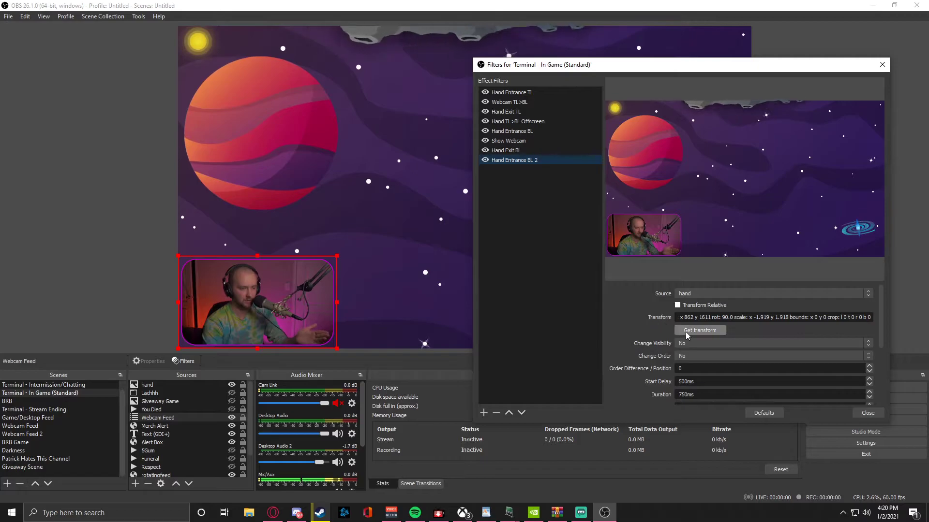
{"action": "scroll", "coordinate": [645, 338], "scroll_direction": "down", "scroll_amount": 1}
{"action": "scroll", "coordinate": [663, 347], "scroll_direction": "down", "scroll_amount": 1}
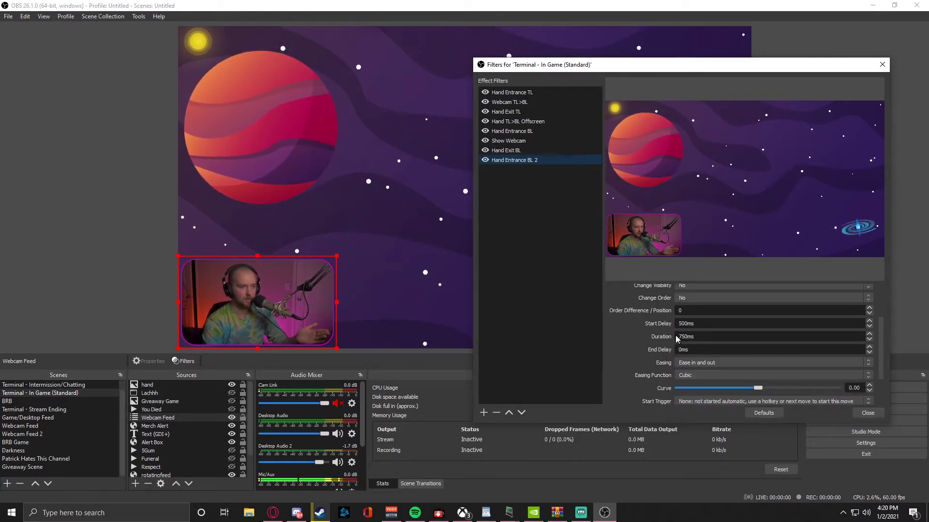
{"action": "left_click", "coordinate": [557, 90]}
{"action": "left_click", "coordinate": [523, 162]}
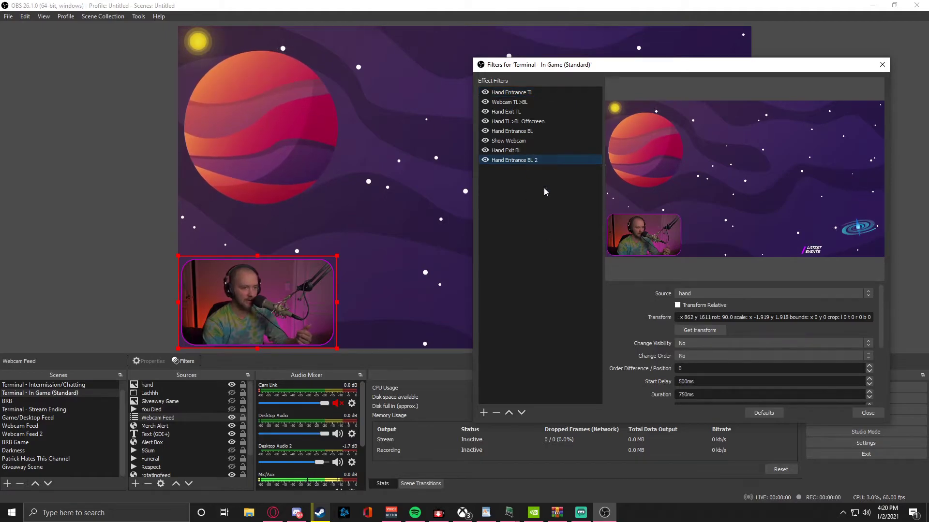
{"action": "left_click", "coordinate": [688, 381]}
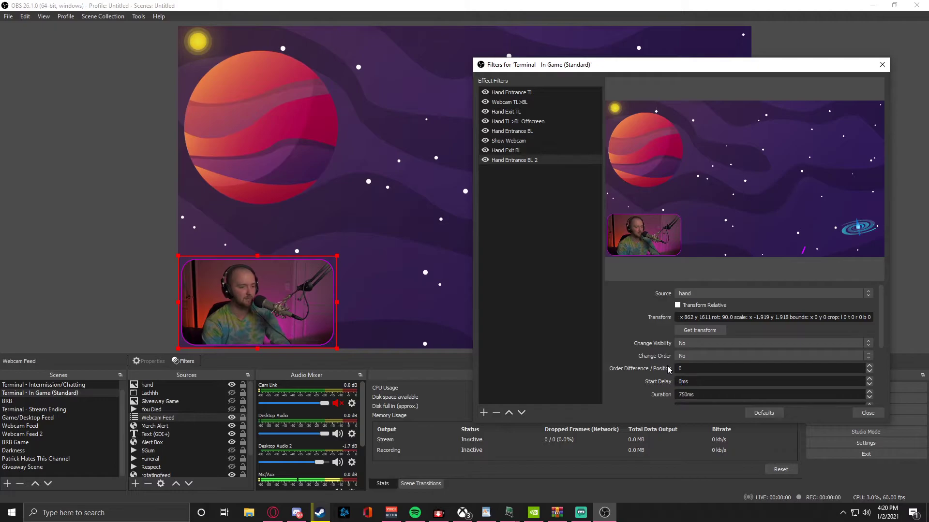
- Rename the pasted hand entrance filter as "2 Hand Entrance BL"
{"action": "right_click", "coordinate": [546, 168]}
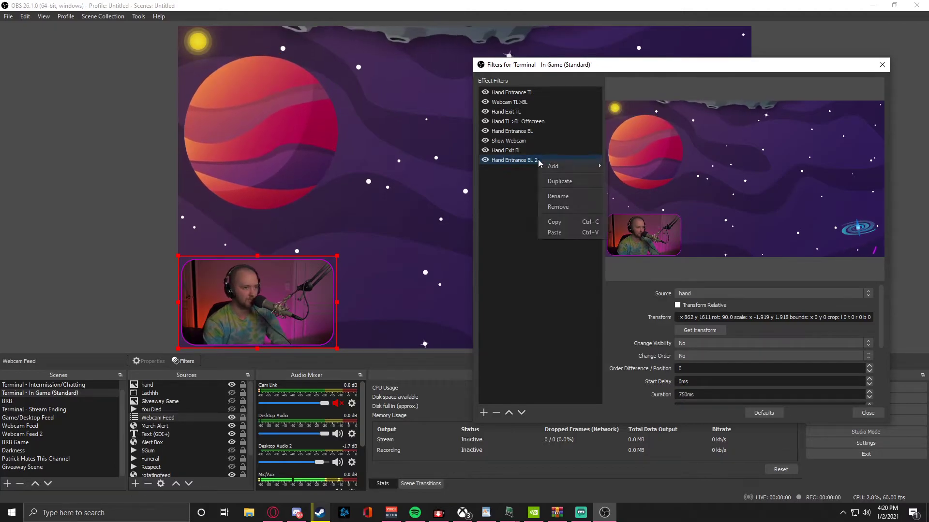
{"action": "left_click", "coordinate": [572, 190]}
{"action": "key", "text": "BackSpace"}
{"action": "key", "text": "BackSpace"}
{"action": "left_click", "coordinate": [483, 162]}
{"action": "type", "text": "2"}
{"action": "key", "text": "Return"}
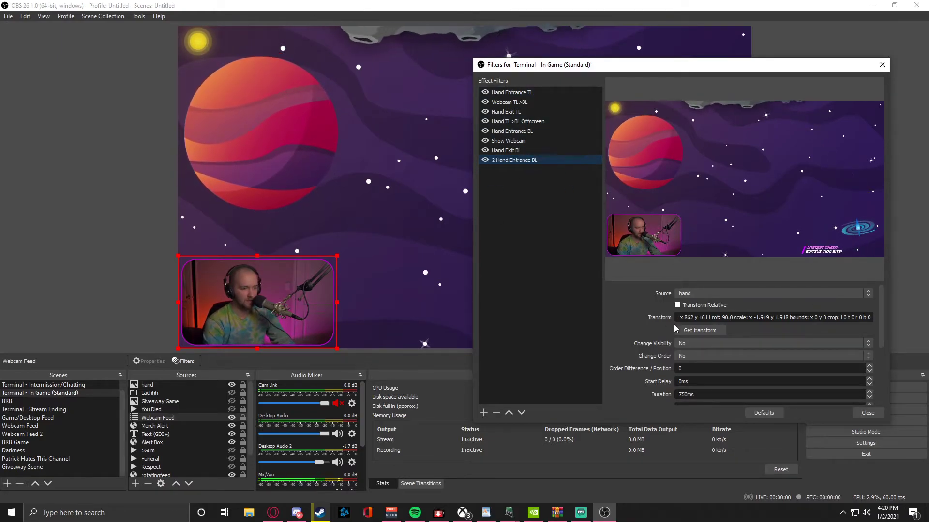
- Check the timing and Next Move settings of 2 Hand Entrance BL, and add a pasted copy of the Webcam TL>BL filter
{"action": "scroll", "coordinate": [658, 319], "scroll_direction": "down", "scroll_amount": 1}
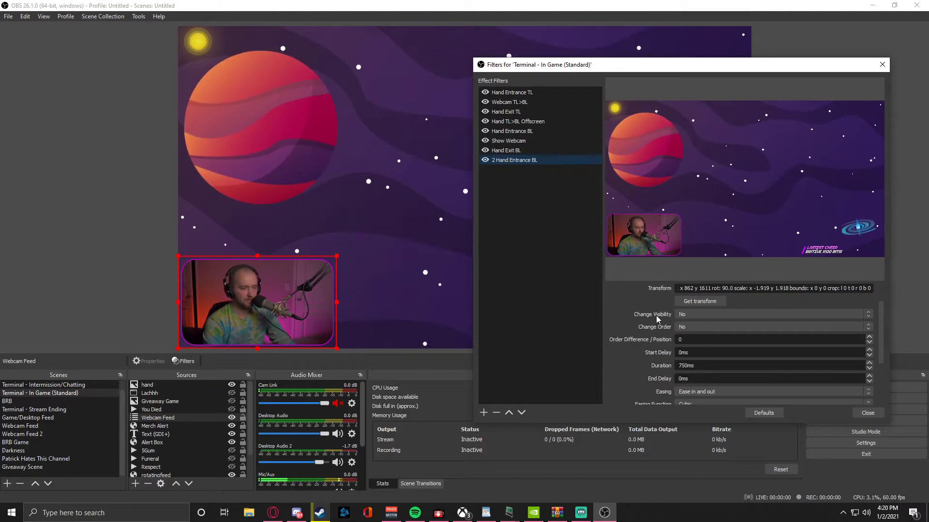
{"action": "scroll", "coordinate": [658, 319], "scroll_direction": "down", "scroll_amount": 3}
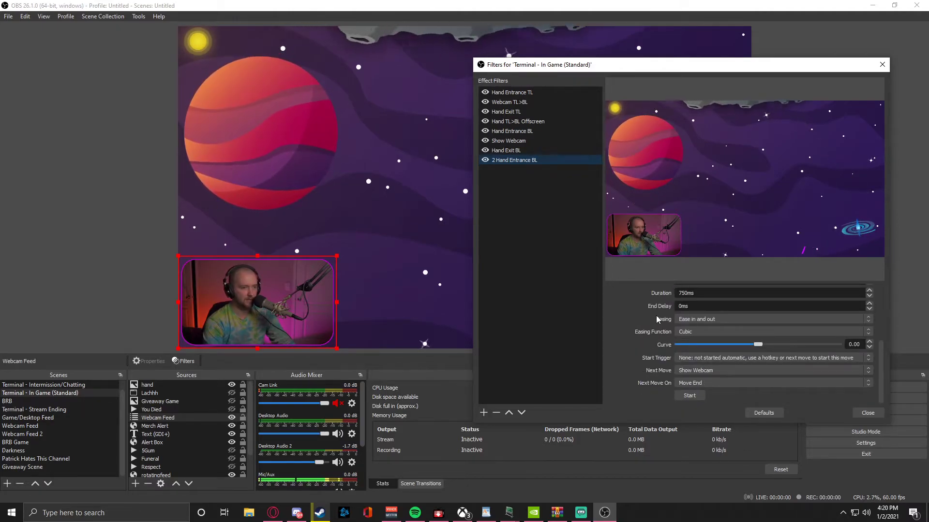
{"action": "scroll", "coordinate": [658, 319], "scroll_direction": "up", "scroll_amount": 2}
{"action": "left_click", "coordinate": [527, 102]}
{"action": "right_click", "coordinate": [536, 103]}
{"action": "left_click", "coordinate": [552, 165]}
{"action": "right_click", "coordinate": [519, 224]}
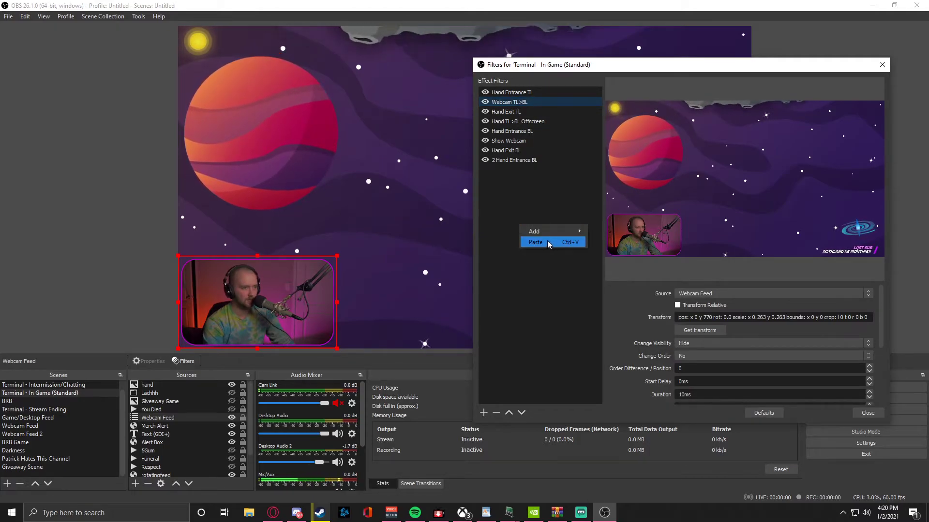
{"action": "left_click", "coordinate": [554, 242]}
- Rename the pasted webcam filter as "2 Webcam BL>TL"
{"action": "right_click", "coordinate": [524, 173]}
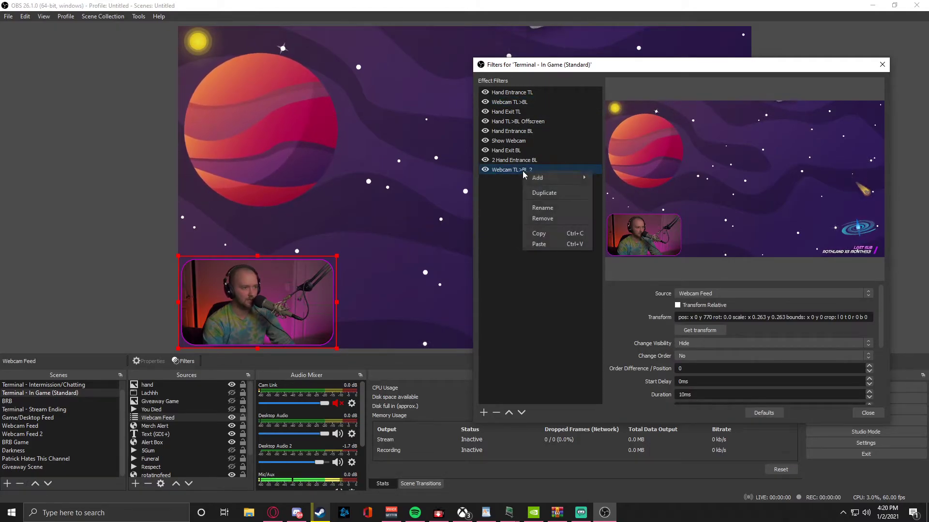
{"action": "left_click", "coordinate": [537, 207]}
{"action": "type", "text": "2"}
{"action": "key", "text": "End"}
{"action": "key", "text": "BackSpace"}
{"action": "key", "text": "BackSpace"}
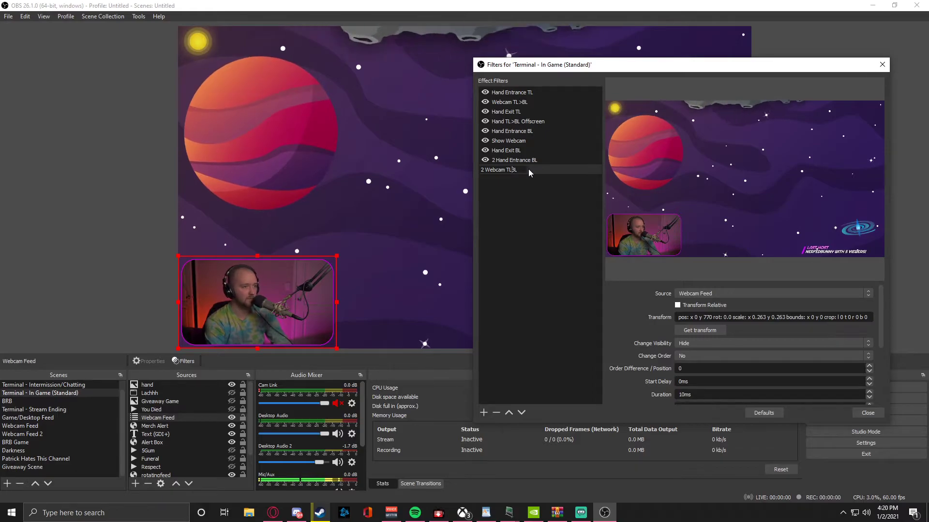
{"action": "key", "text": "Left"}
{"action": "key", "text": "Left"}
{"action": "key", "text": "Right"}
{"action": "key", "text": "BackSpace"}
{"action": "type", "text": "T"}
{"action": "key", "text": "Left"}
{"action": "key", "text": "Left"}
{"action": "key", "text": "Left"}
{"action": "key", "text": "BackSpace"}
{"action": "type", "text": "B"}
{"action": "key", "text": "Return"}
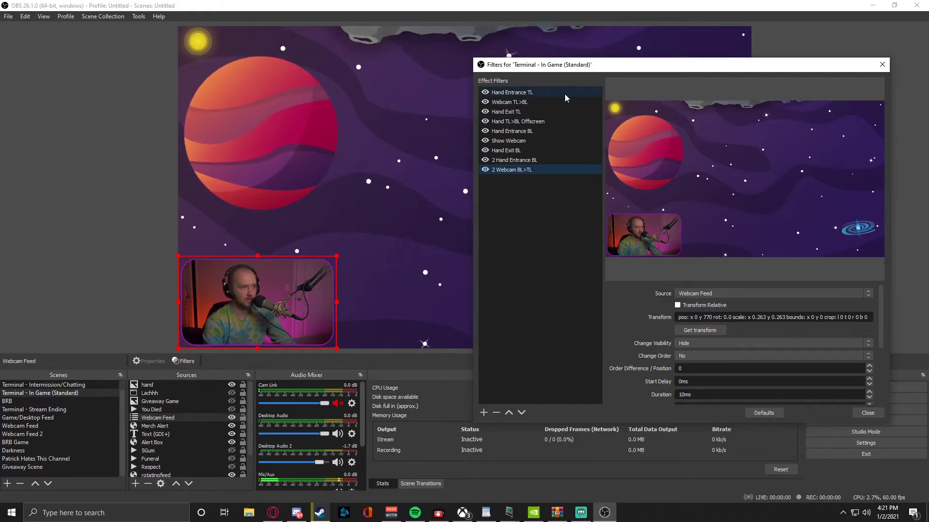
- Move the Webcam Feed to the canvas's top-left corner and capture its transform in the 2 Webcam BL>TL filter
{"action": "left_click_drag", "start_coordinate": [285, 285], "coordinate": [252, 79]}
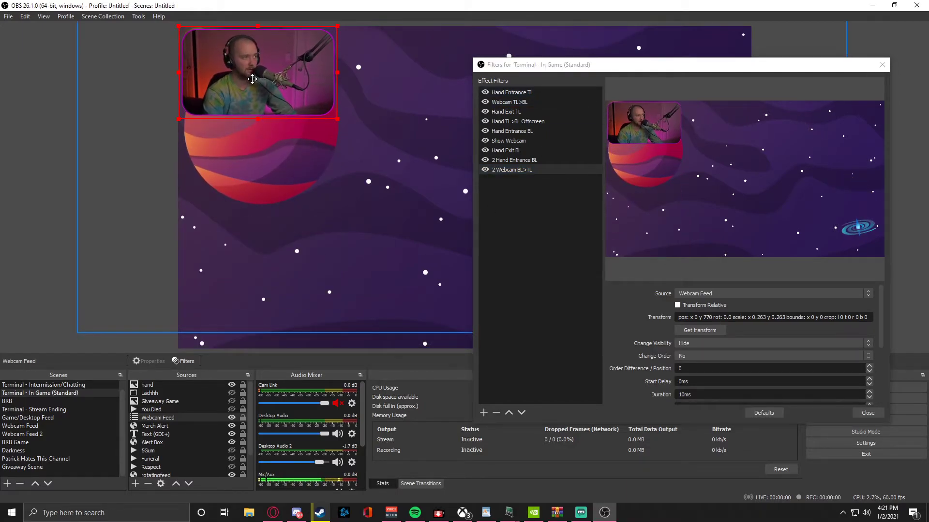
{"action": "left_click", "coordinate": [711, 330]}
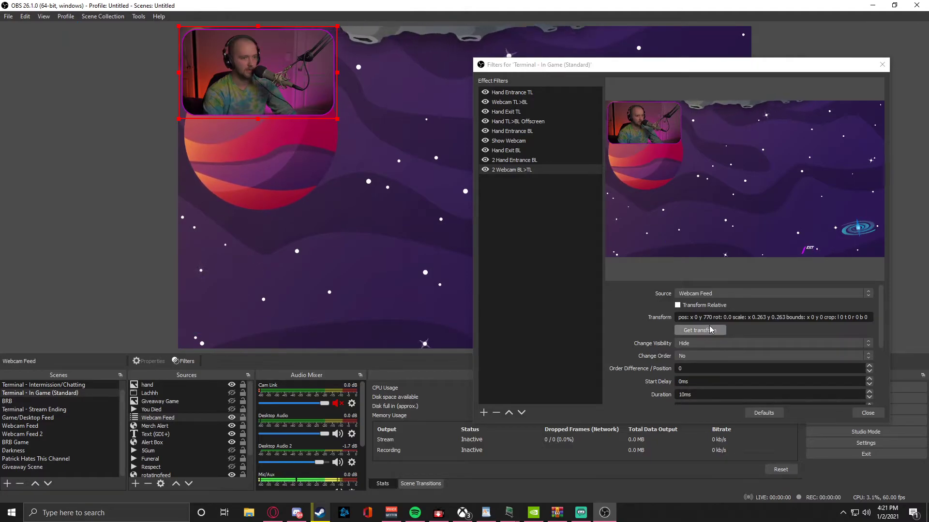
{"action": "left_click", "coordinate": [718, 333]}
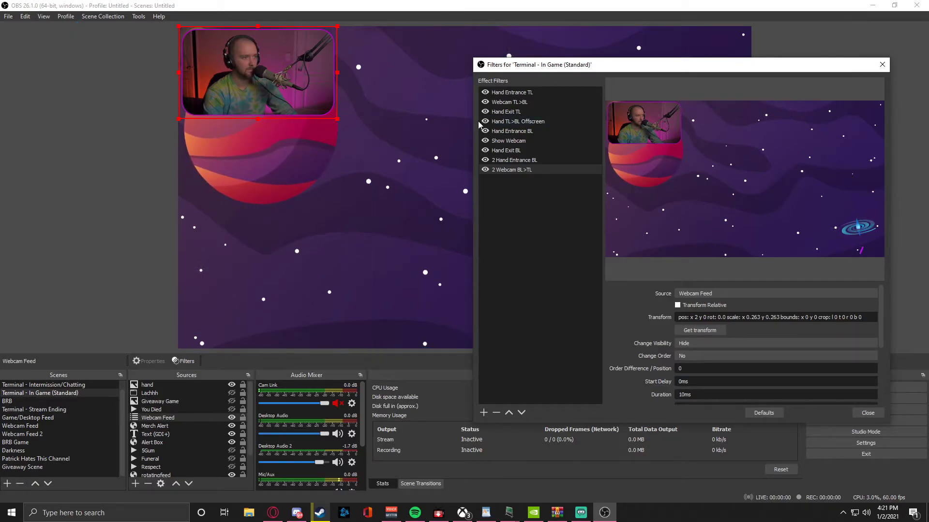
{"action": "left_click", "coordinate": [518, 170]}
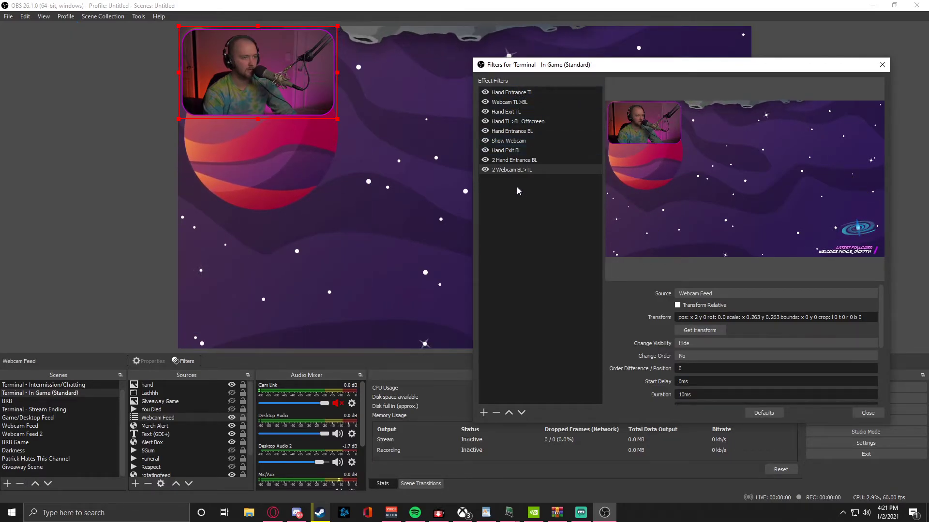
- Set the Next Move of the 2 Hand Entrance BL filter to 2 Webcam BL>TL
{"action": "left_click", "coordinate": [523, 101]}
{"action": "left_click", "coordinate": [514, 160]}
{"action": "scroll", "coordinate": [701, 348], "scroll_direction": "down", "scroll_amount": 3}
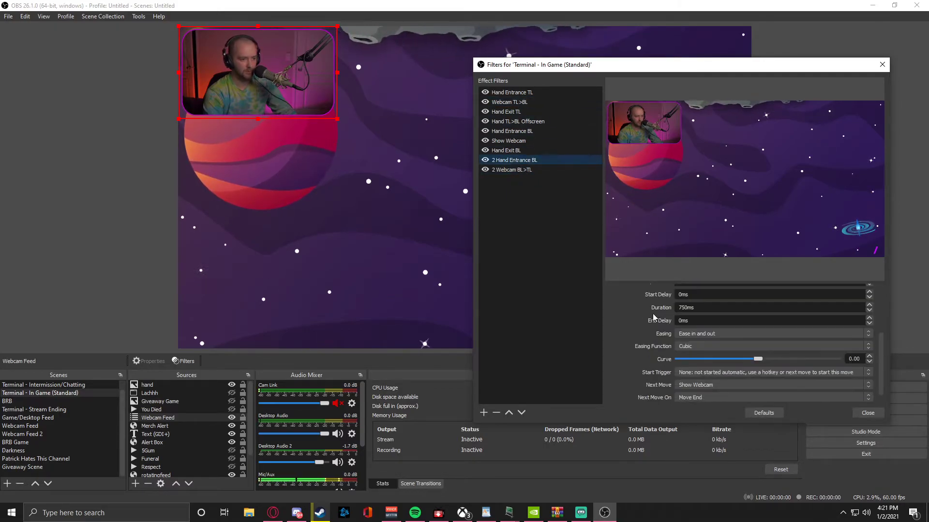
{"action": "left_click", "coordinate": [720, 385]}
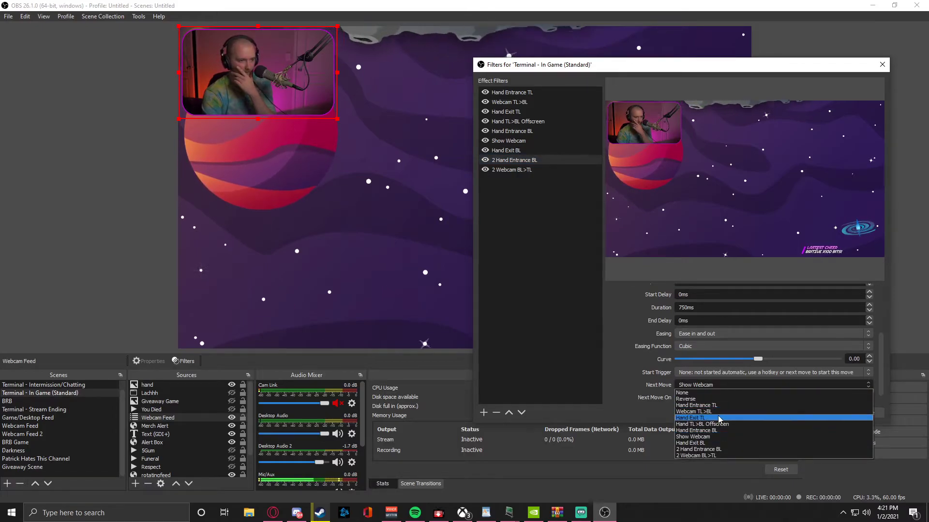
{"action": "left_click", "coordinate": [727, 455]}
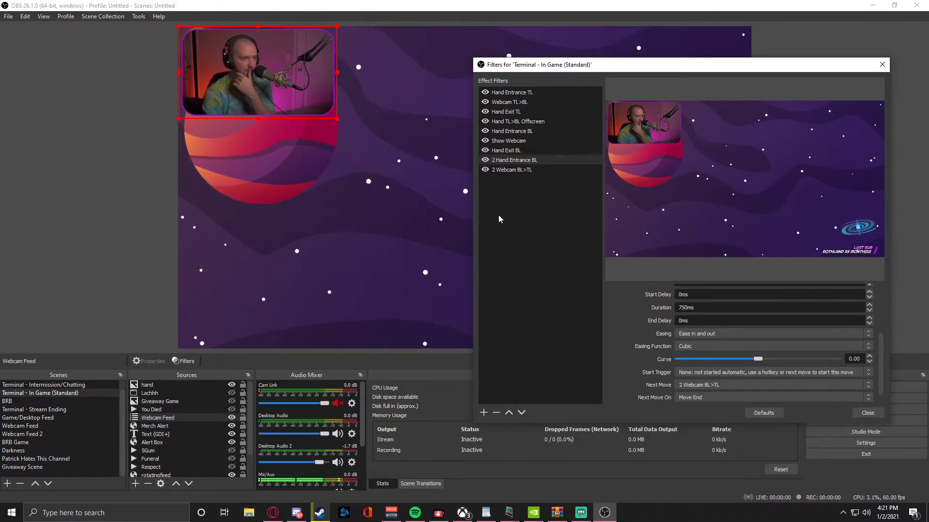
- Copy the Hand Exit BL filter and paste it as a new filter in the scene
{"action": "left_click", "coordinate": [508, 113]}
{"action": "right_click", "coordinate": [512, 113]}
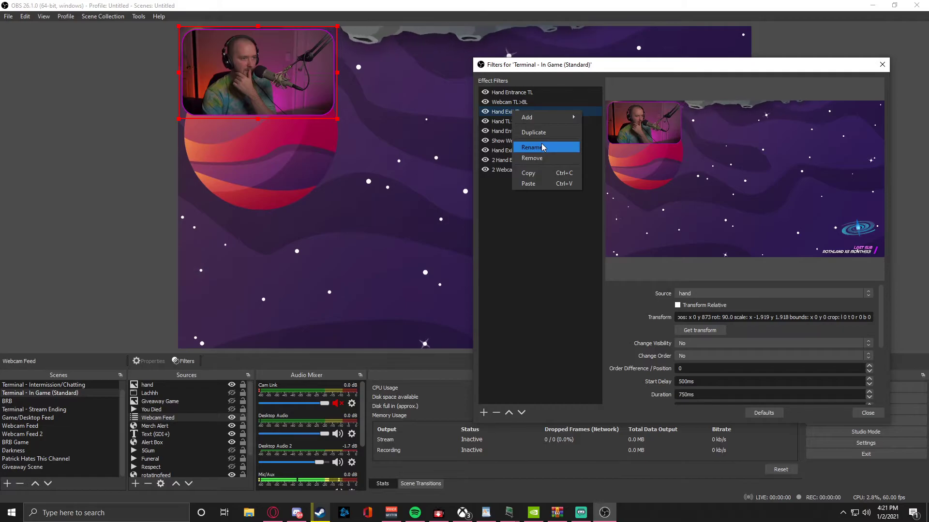
{"action": "left_click", "coordinate": [506, 150]}
{"action": "right_click", "coordinate": [521, 151]}
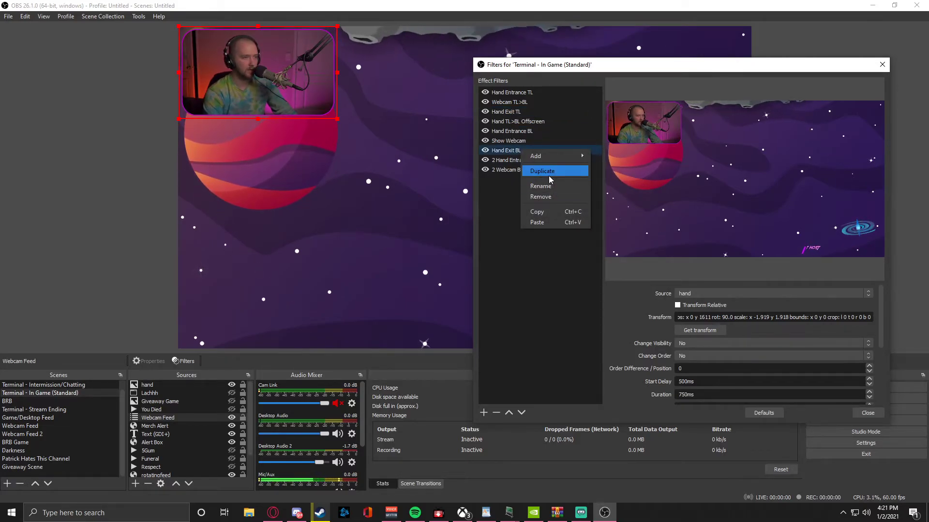
{"action": "left_click", "coordinate": [560, 215]}
{"action": "right_click", "coordinate": [525, 229]}
{"action": "left_click", "coordinate": [546, 245]}
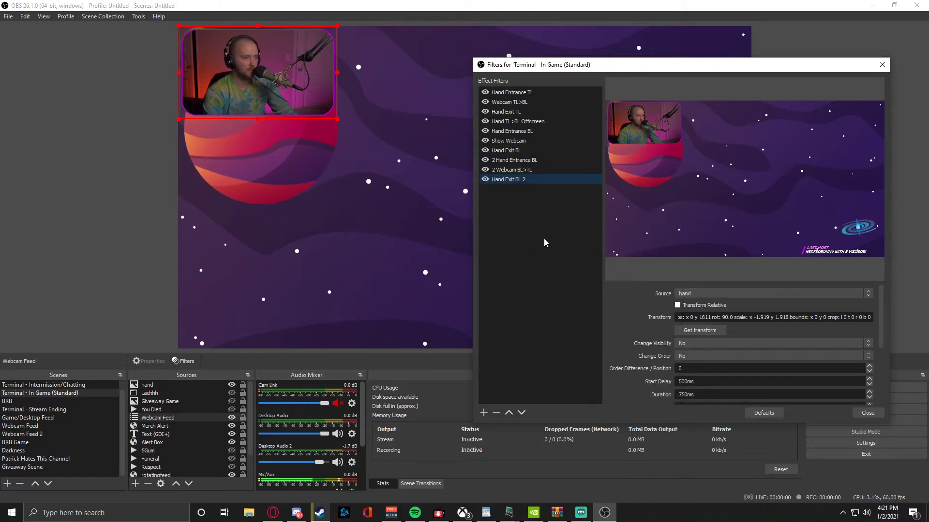
- Rename the pasted hand exit filter as "2 Hand Exit BL"
{"action": "right_click", "coordinate": [518, 182]}
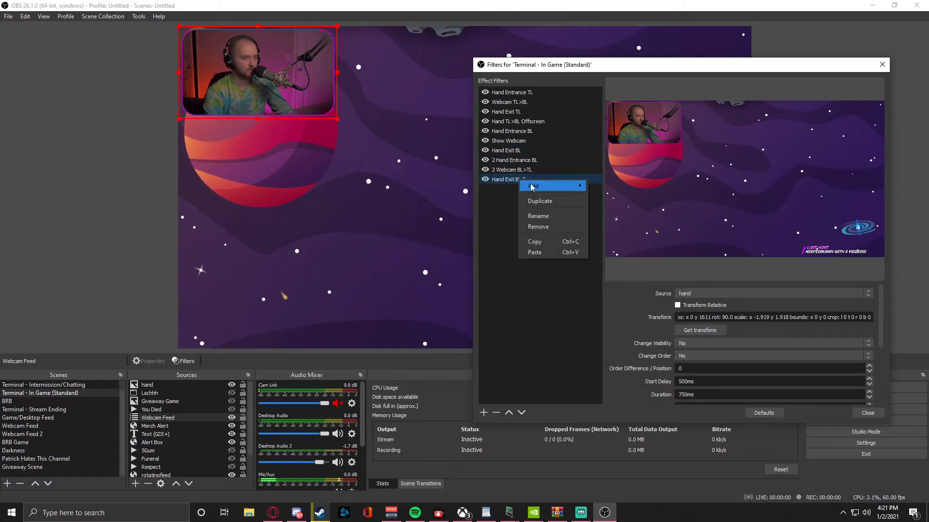
{"action": "left_click", "coordinate": [538, 215]}
{"action": "key", "text": "BackSpace"}
{"action": "key", "text": "BackSpace"}
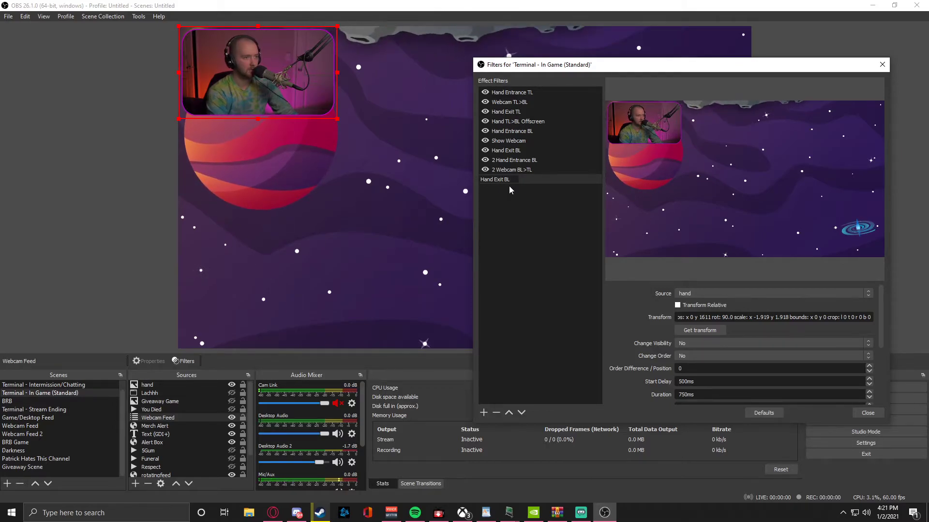
{"action": "type", "text": "2"}
{"action": "key", "text": "Return"}
- Set the Next Move of the 2 Webcam BL>TL filter to 2 Hand Exit BL
{"action": "left_click", "coordinate": [531, 171]}
{"action": "scroll", "coordinate": [667, 404], "scroll_direction": "down", "scroll_amount": 3}
{"action": "left_click", "coordinate": [716, 385]}
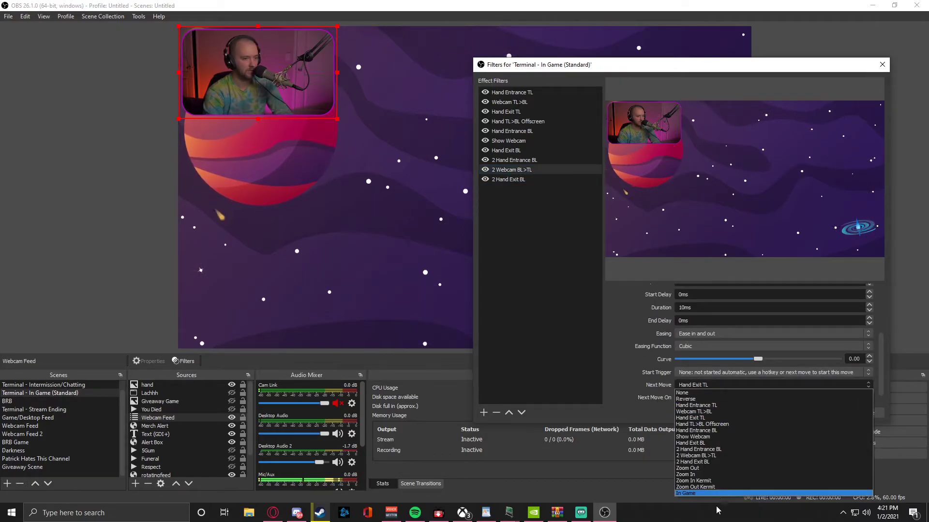
{"action": "left_click", "coordinate": [721, 461]}
- Review the timing and Next Move settings of 2 Hand Exit BL and the transform and visibility settings of 2 Webcam BL>TL
{"action": "right_click", "coordinate": [543, 180]}
{"action": "key", "text": "Escape"}
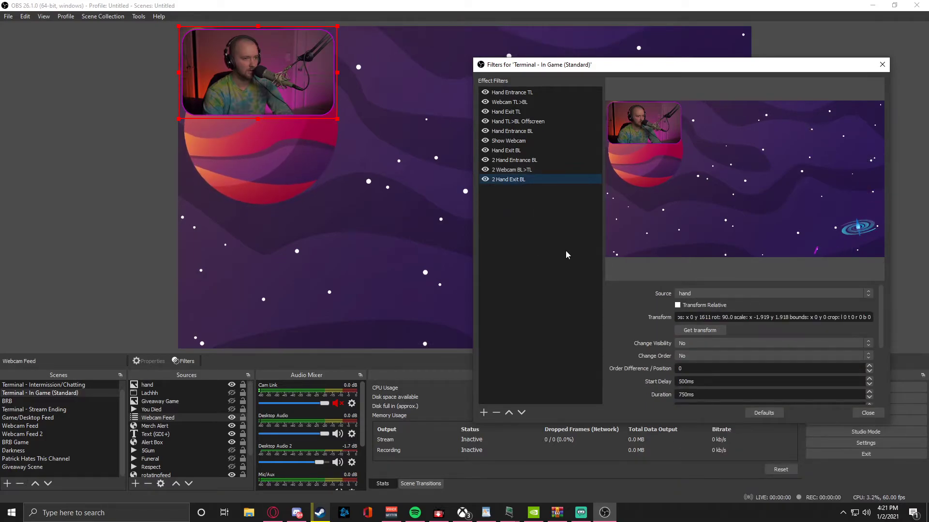
{"action": "scroll", "coordinate": [682, 392], "scroll_direction": "down", "scroll_amount": 1}
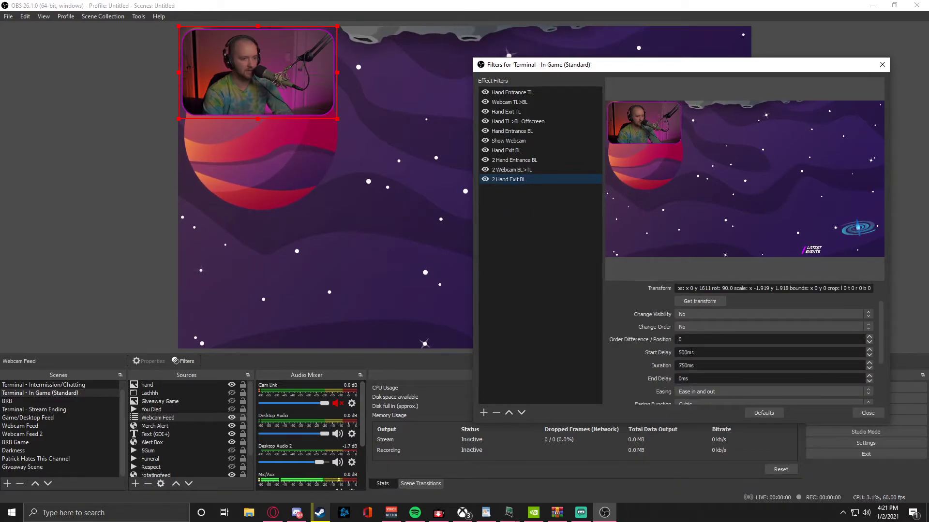
{"action": "scroll", "coordinate": [671, 371], "scroll_direction": "down", "scroll_amount": 2}
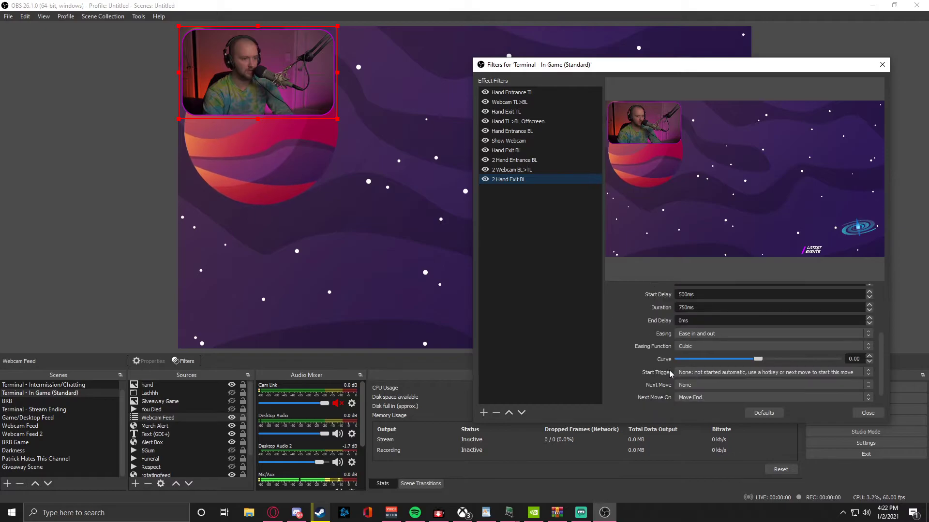
{"action": "left_click", "coordinate": [532, 170]}
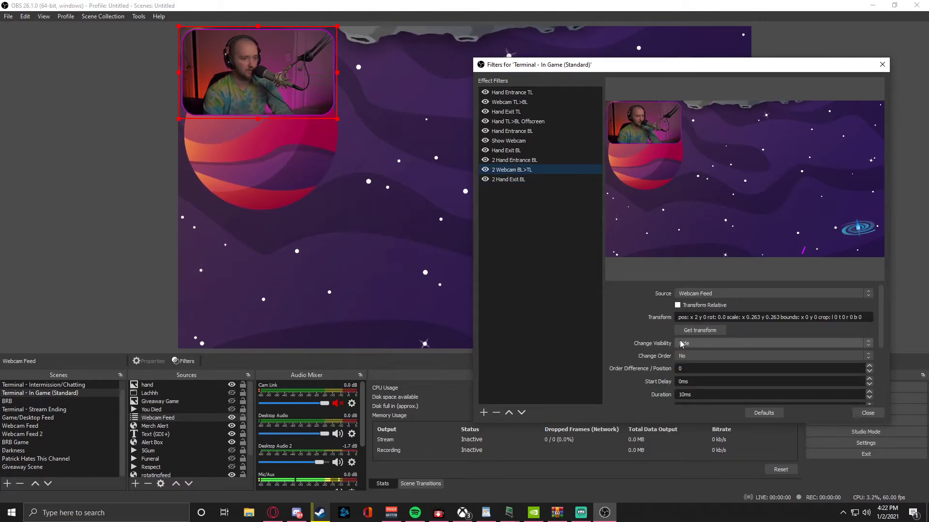
{"action": "left_click", "coordinate": [514, 180]}
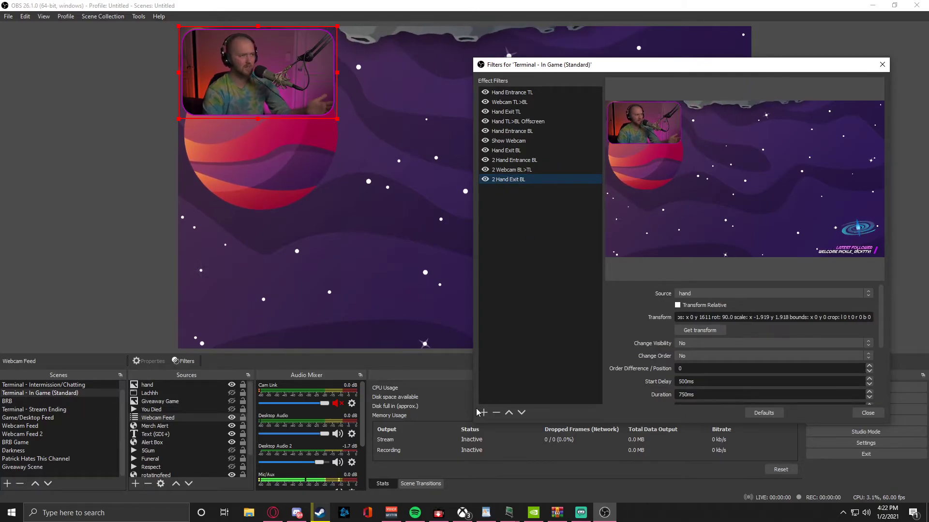
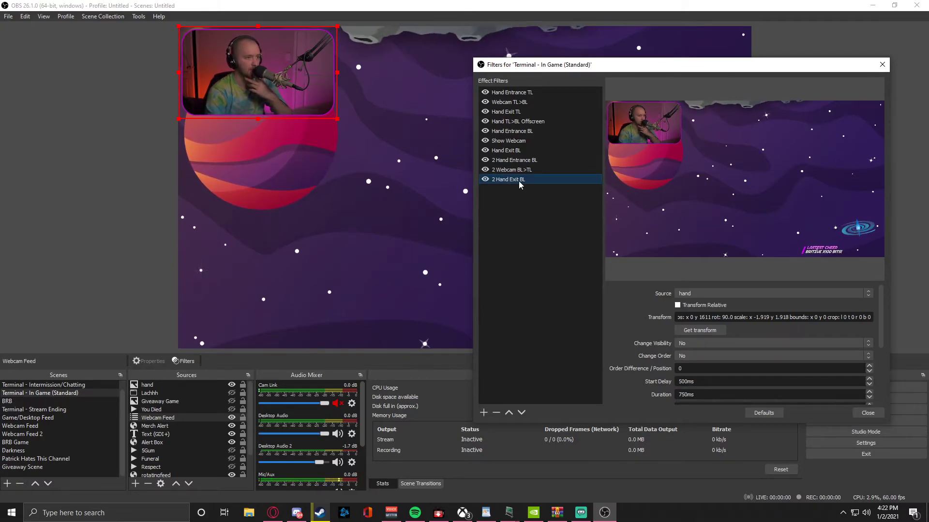
- Copy the Hand TL>BL Offscreen filter and paste it as a new filter in the scene
{"action": "left_click", "coordinate": [514, 120]}
{"action": "right_click", "coordinate": [515, 120]}
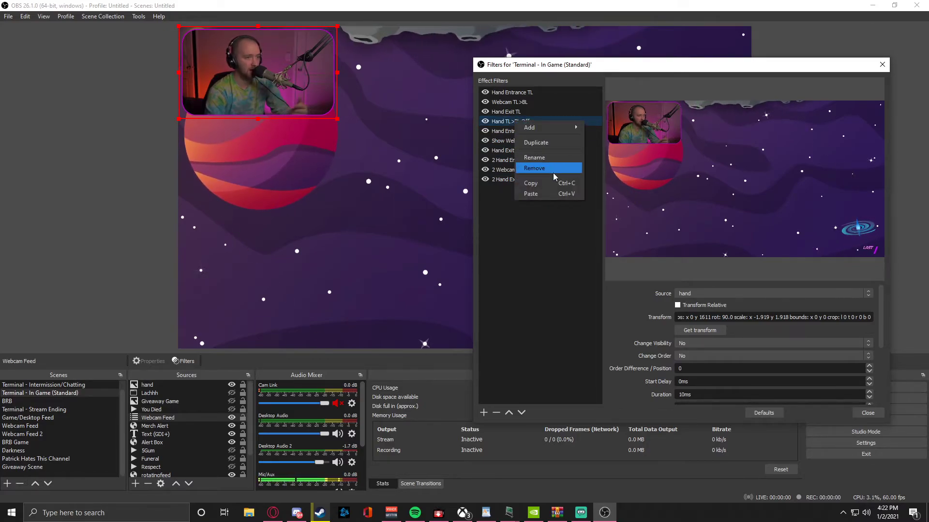
{"action": "right_click", "coordinate": [526, 214]}
{"action": "left_click", "coordinate": [544, 232]}
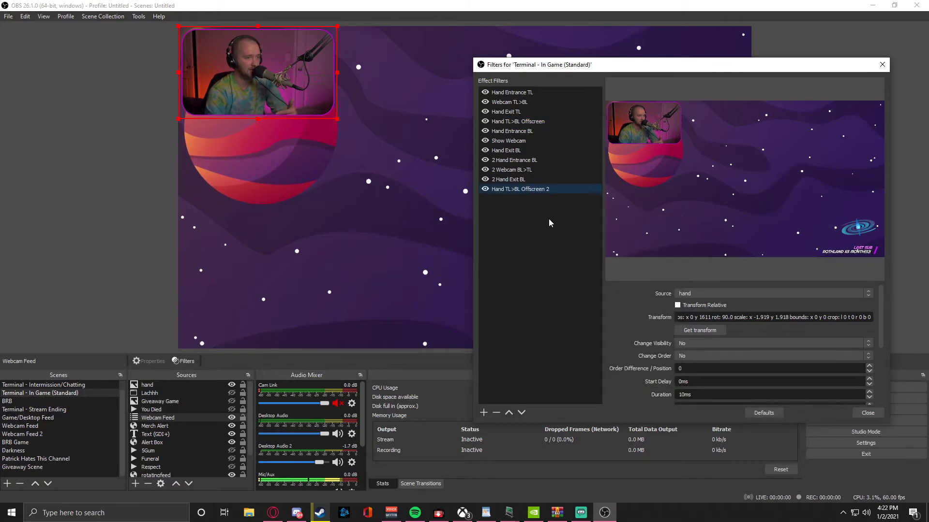
- Rename the pasted offscreen filter as "2 Hand BL>TL Offscreen"
{"action": "right_click", "coordinate": [520, 191]}
{"action": "left_click", "coordinate": [532, 229]}
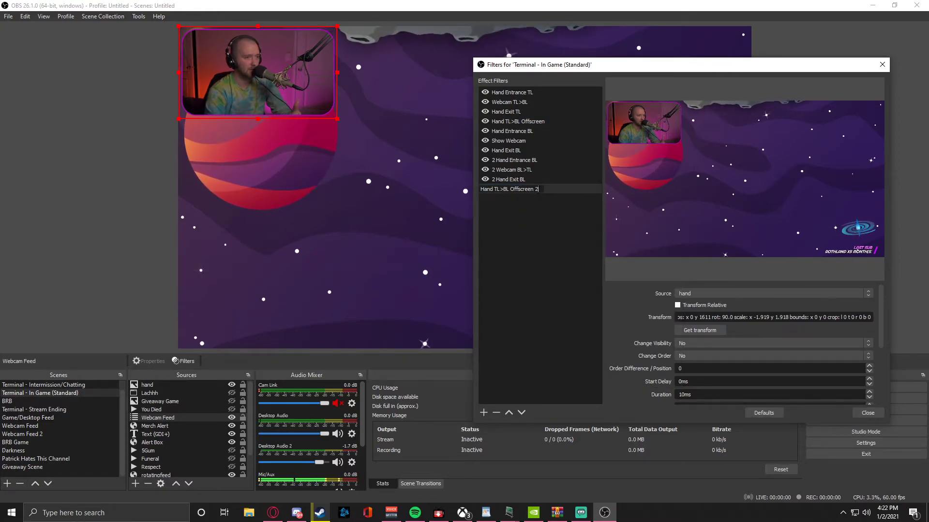
{"action": "key", "text": "BackSpace"}
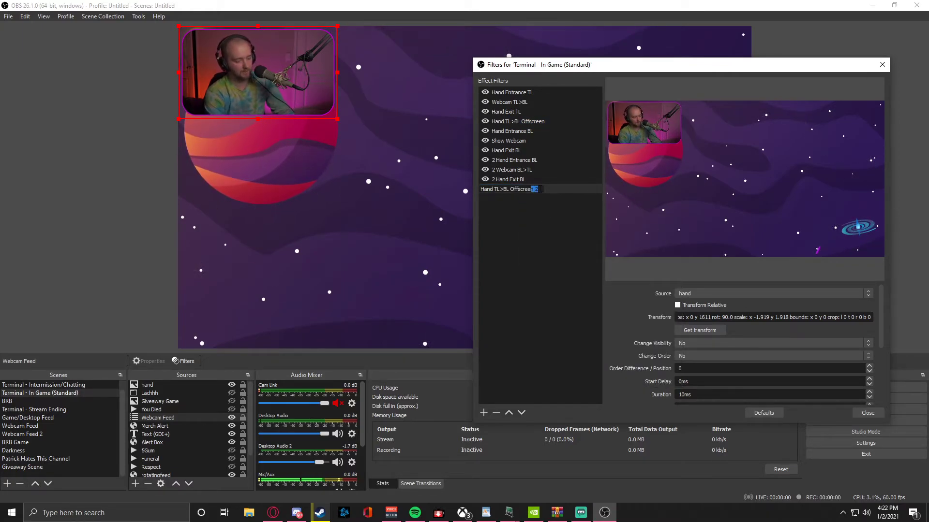
{"action": "key", "text": "BackSpace"}
{"action": "key", "text": "BackSpace"}
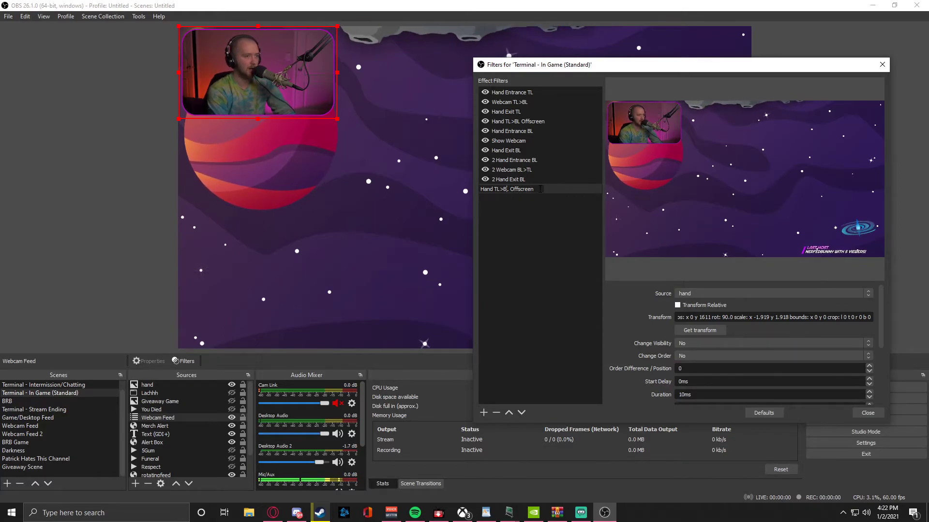
{"action": "type", "text": "T"}
{"action": "key", "text": "Delete"}
{"action": "key", "text": "Delete"}
{"action": "type", "text": "BL"}
{"action": "key", "text": "Left"}
{"action": "key", "text": "Left"}
{"action": "key", "text": "Left"}
{"action": "key", "text": "Left"}
{"action": "key", "text": "Left"}
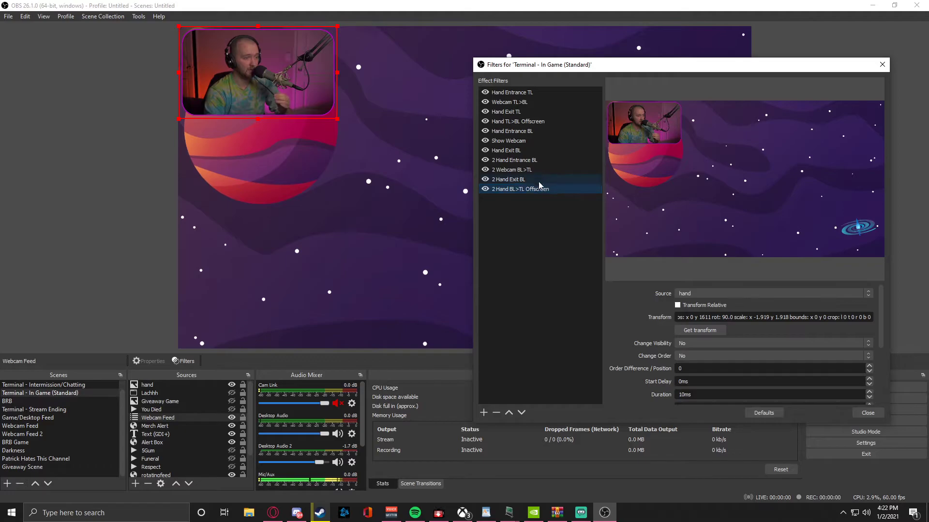
- Replace the transform of 2 Hand BL>TL Offscreen with the transform copied from the Hand Exit TL filter
{"action": "left_click", "coordinate": [298, 84]}
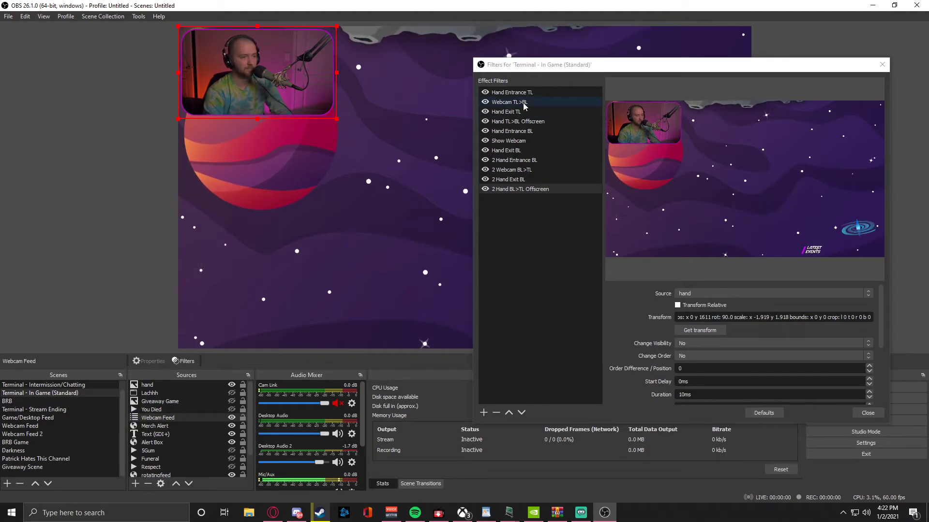
{"action": "left_click", "coordinate": [528, 189]}
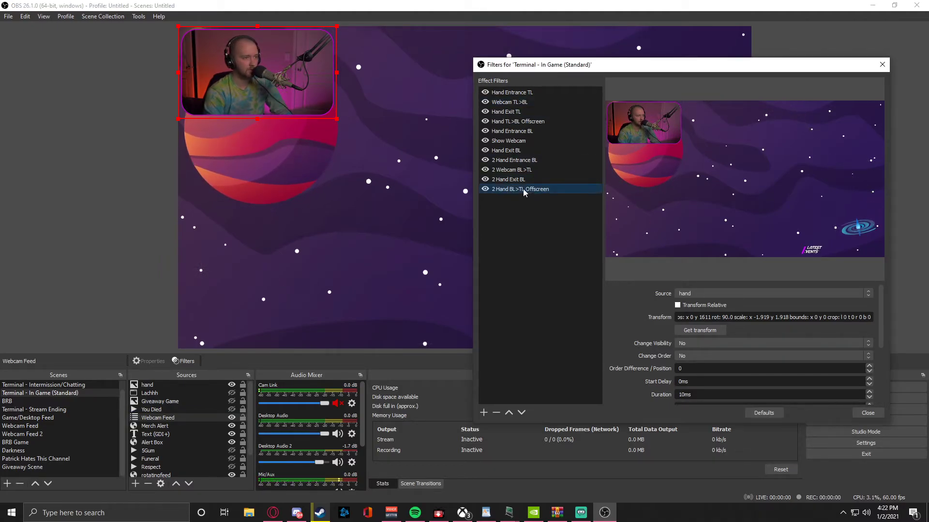
{"action": "left_click", "coordinate": [519, 180]}
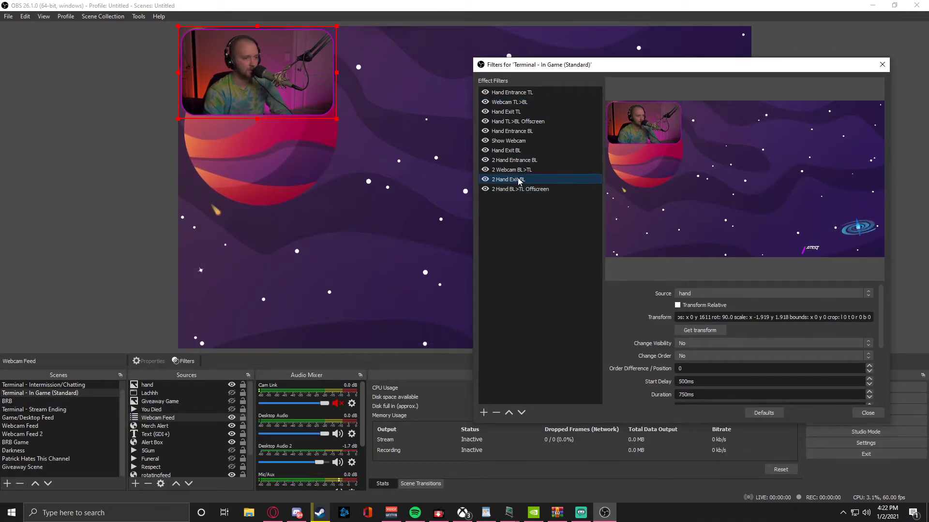
{"action": "left_click", "coordinate": [542, 112]}
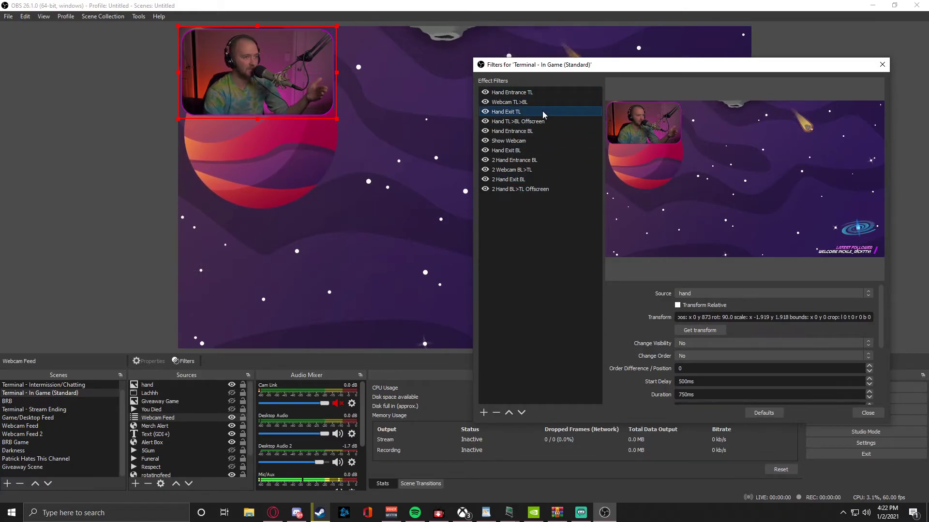
{"action": "left_click", "coordinate": [704, 317]}
{"action": "key", "text": "ctrl+c"}
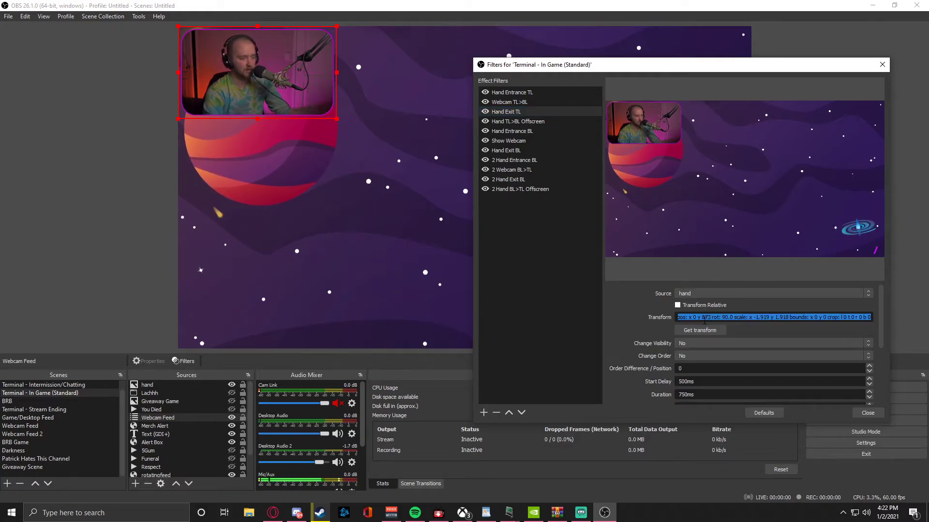
{"action": "left_click", "coordinate": [526, 192]}
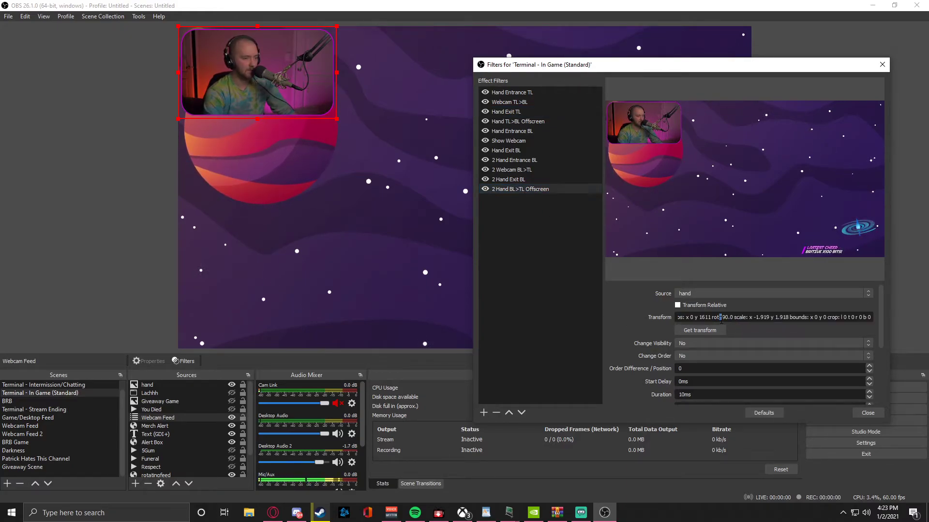
{"action": "key", "text": "ctrl+a"}
{"action": "key", "text": "ctrl+v"}
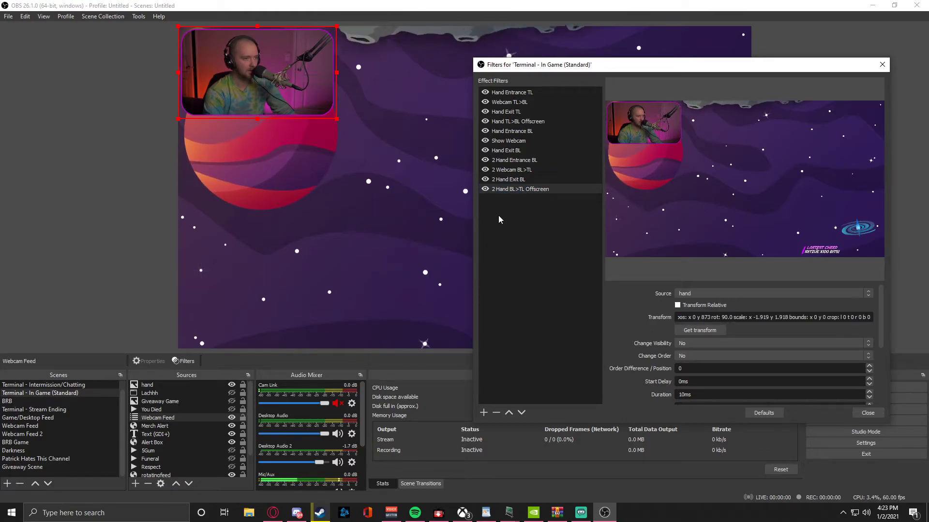
- Set the Next Move of the 2 Hand Exit BL filter to 2 Hand BL>TL Offscreen
{"action": "left_click", "coordinate": [529, 180]}
{"action": "scroll", "coordinate": [729, 388], "scroll_direction": "down", "scroll_amount": 5}
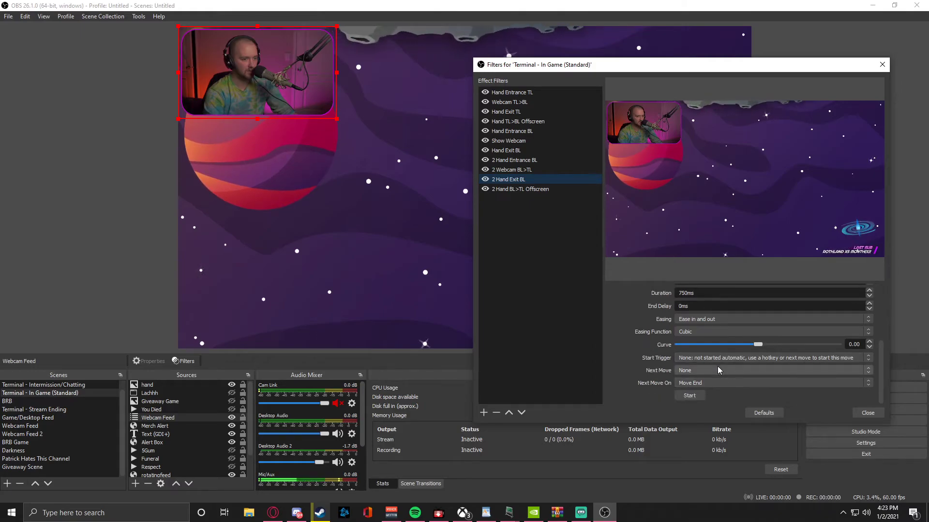
{"action": "left_click", "coordinate": [717, 370]}
{"action": "left_click", "coordinate": [713, 455]}
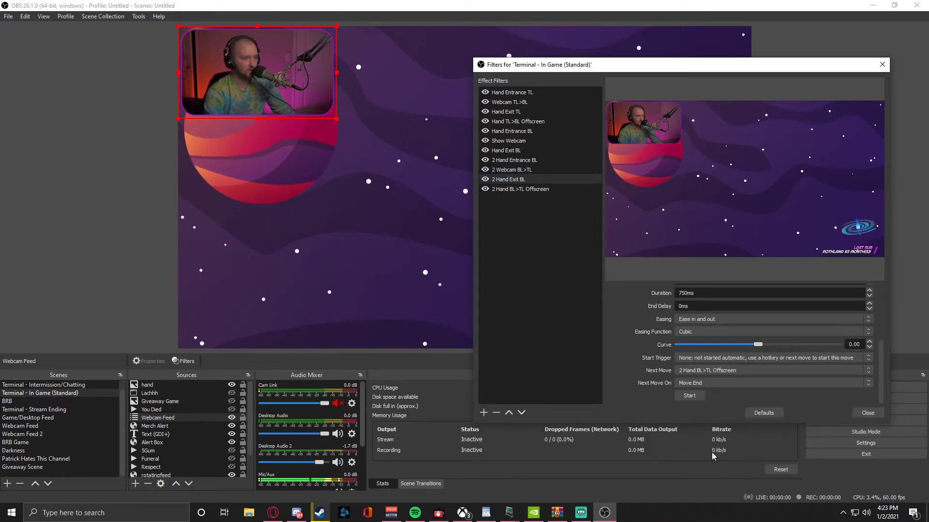
- Move the webcam feed to the canvas's bottom-left corner and start the 2 Hand Entrance BL move to test the chain
{"action": "left_click", "coordinate": [503, 160]}
{"action": "left_click_drag", "start_coordinate": [327, 108], "coordinate": [316, 328]}
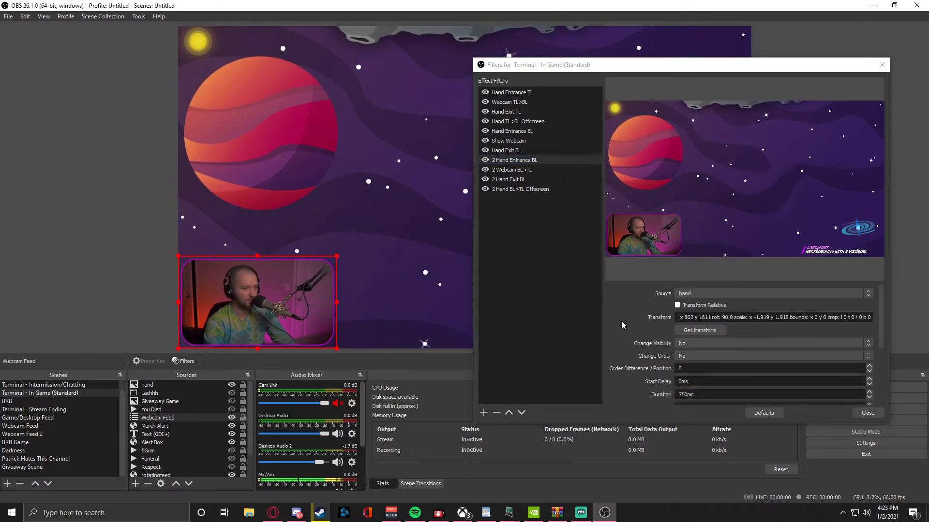
{"action": "scroll", "coordinate": [625, 324], "scroll_direction": "down", "scroll_amount": 4}
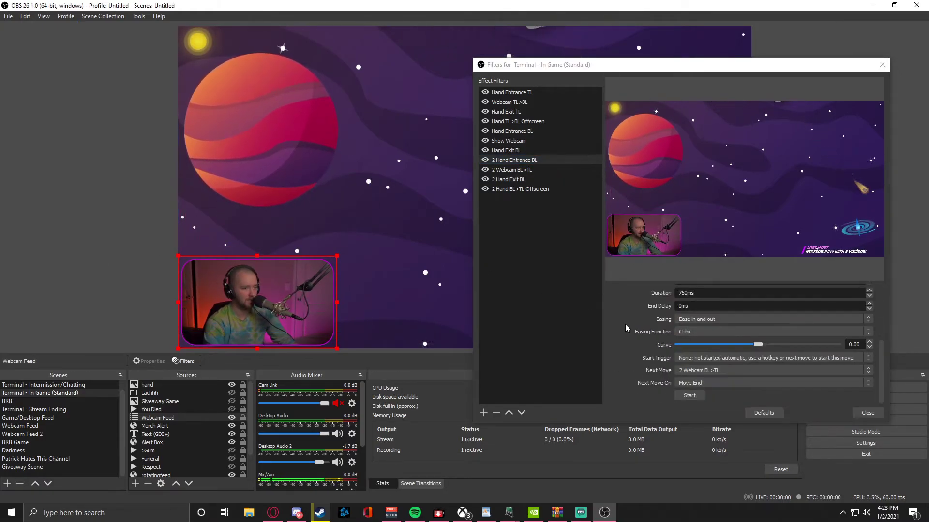
{"action": "left_click", "coordinate": [689, 395]}
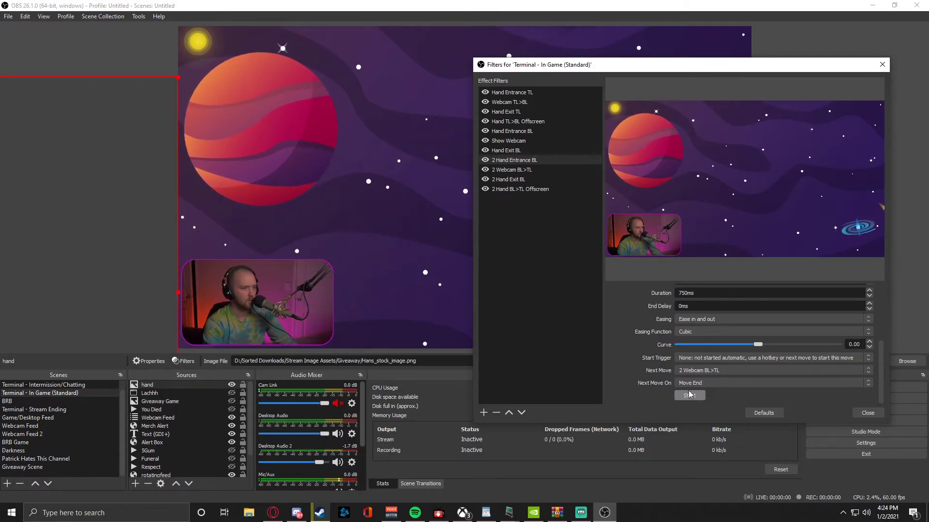
- Set the Next Move of 2 Hand BL>TL Offscreen to None and test the chain starting from 2 Hand Entrance BL
{"action": "left_click", "coordinate": [514, 170]}
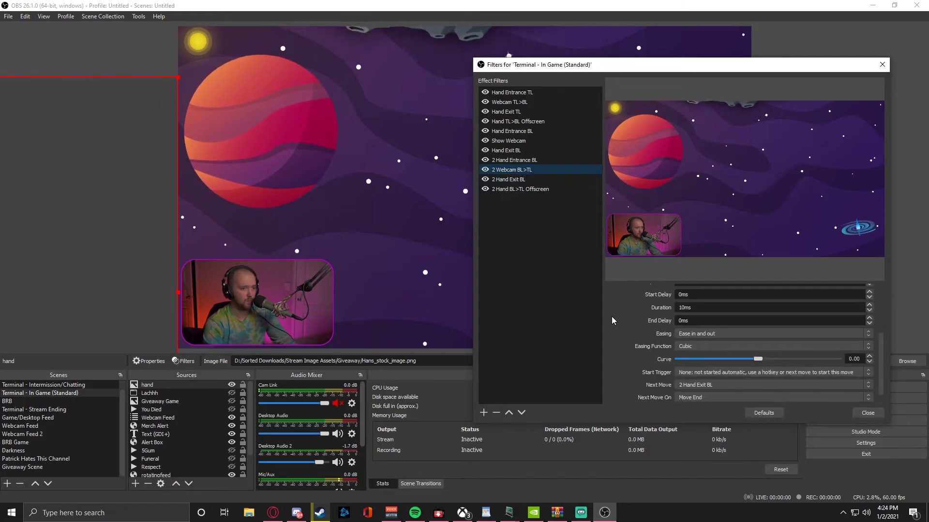
{"action": "left_click", "coordinate": [514, 179]}
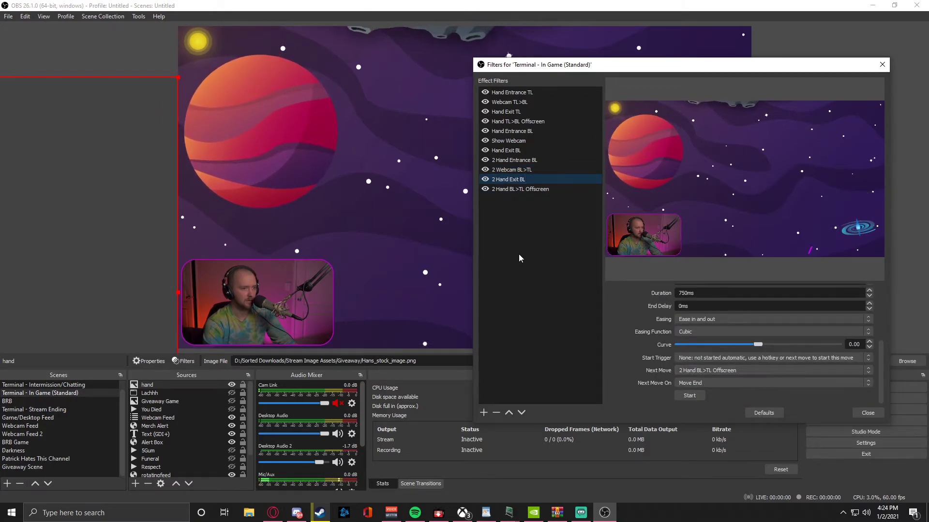
{"action": "left_click", "coordinate": [516, 189]}
{"action": "scroll", "coordinate": [629, 341], "scroll_direction": "down", "scroll_amount": 5}
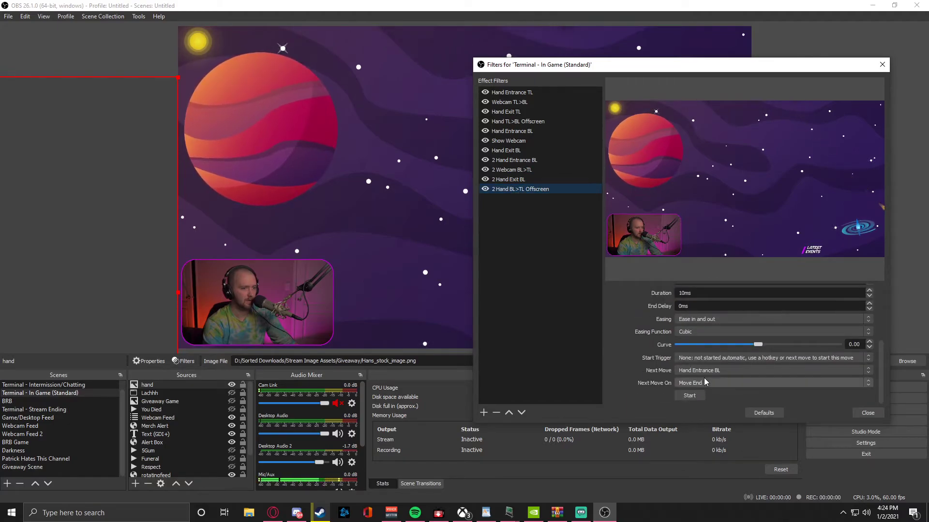
{"action": "left_click", "coordinate": [705, 371]}
{"action": "left_click", "coordinate": [705, 373]}
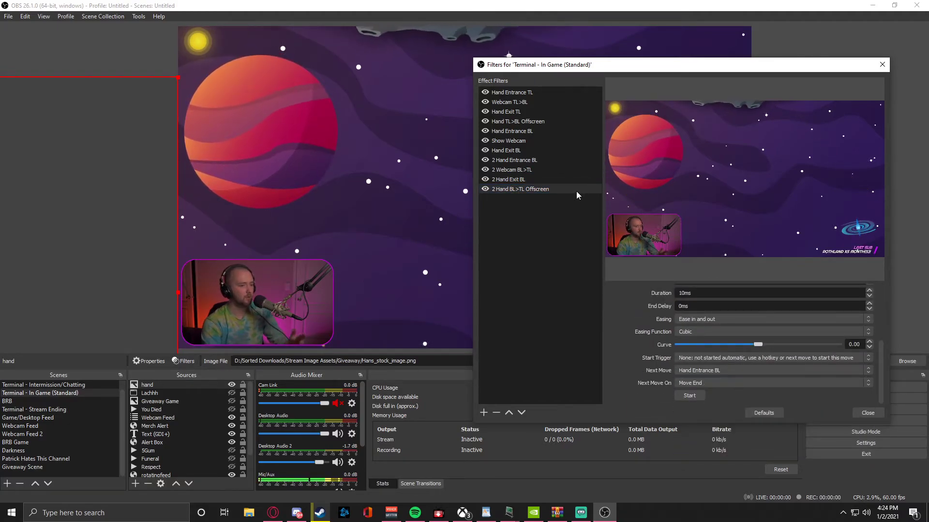
{"action": "right_click", "coordinate": [577, 191]}
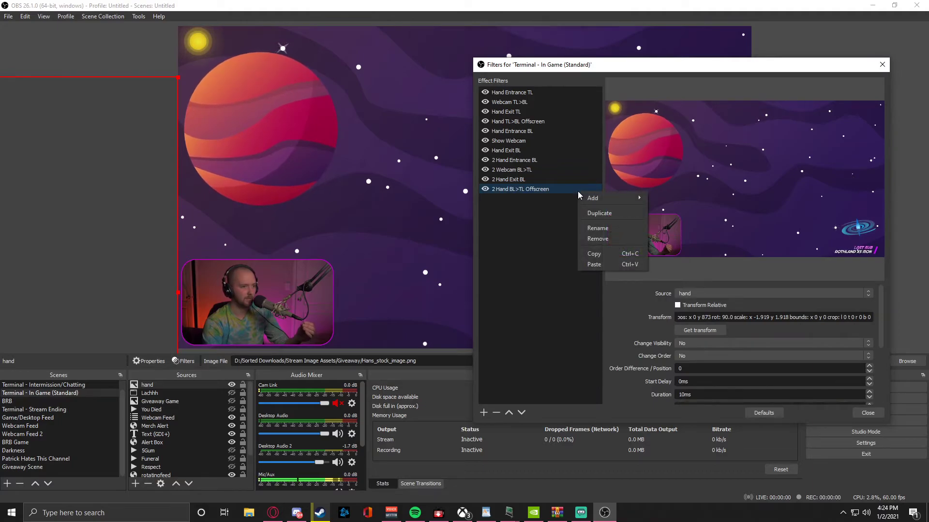
{"action": "left_click", "coordinate": [529, 196]}
{"action": "left_click", "coordinate": [521, 190]}
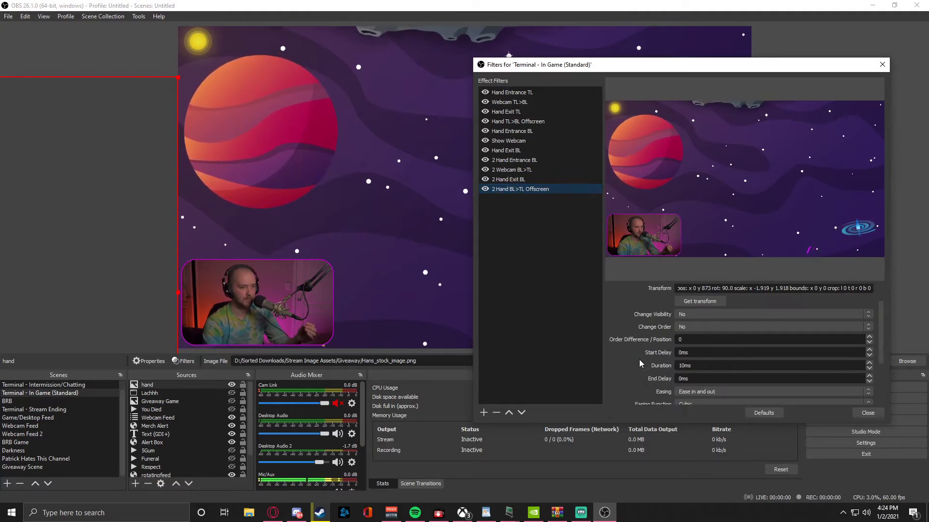
{"action": "scroll", "coordinate": [697, 382], "scroll_direction": "down", "scroll_amount": 5}
{"action": "left_click", "coordinate": [697, 386]}
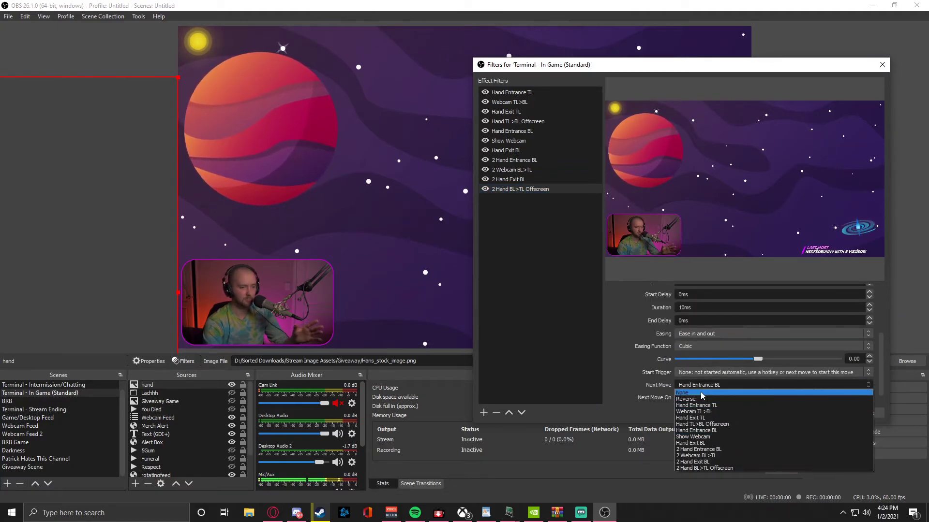
{"action": "left_click", "coordinate": [700, 392]}
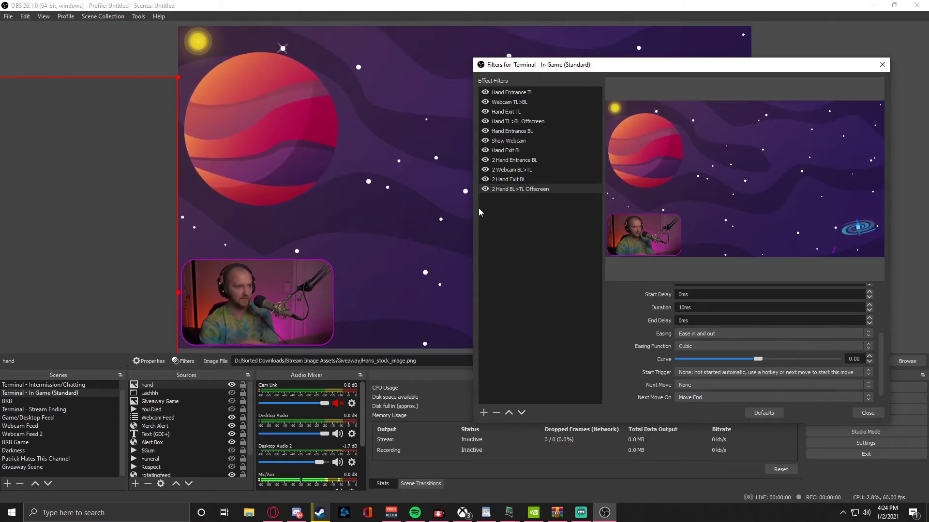
{"action": "left_click", "coordinate": [514, 159]}
{"action": "left_click", "coordinate": [698, 399]}
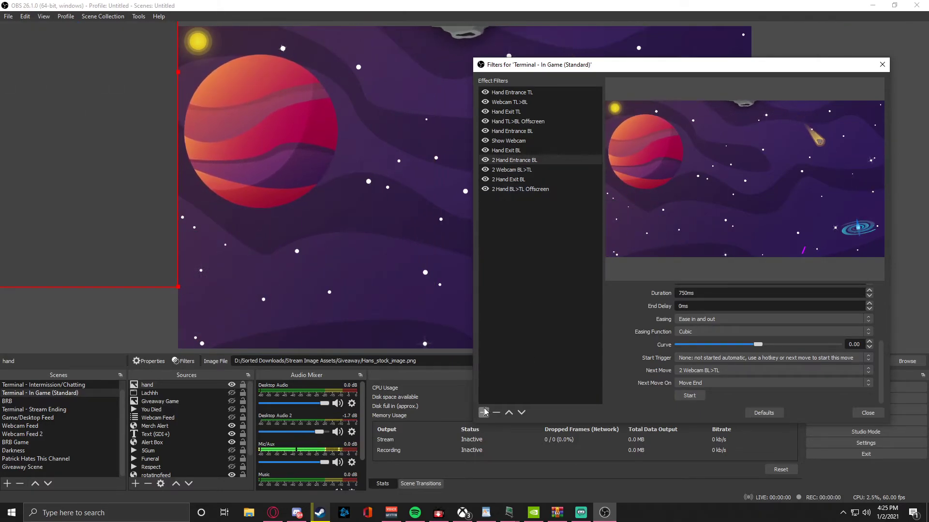
- Copy the Hand Entrance TL filter and paste it as a new filter in the scene
{"action": "left_click", "coordinate": [550, 97]}
{"action": "right_click", "coordinate": [549, 96]}
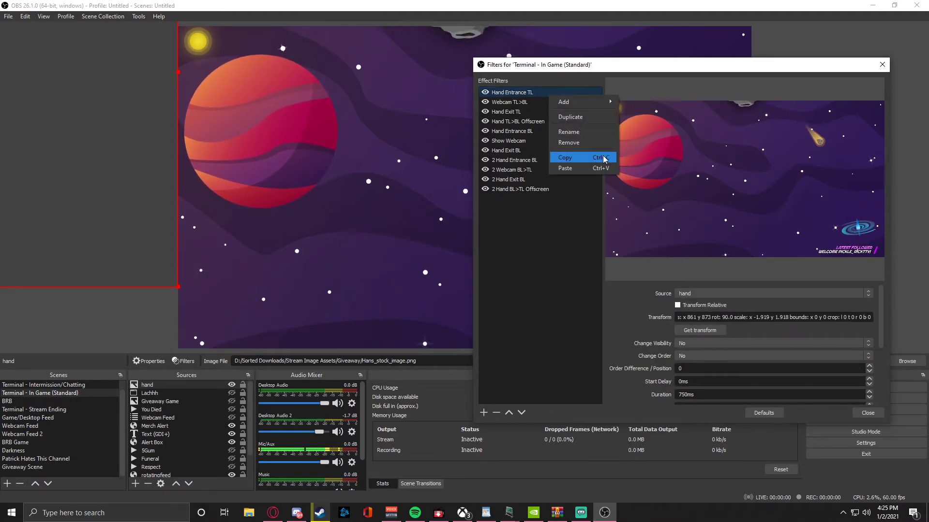
{"action": "left_click", "coordinate": [565, 157]}
{"action": "right_click", "coordinate": [541, 200]}
{"action": "left_click", "coordinate": [551, 212]}
- Rename the pasted hand entrance filter as "2 Hand Entrance TL"
{"action": "right_click", "coordinate": [532, 199]}
{"action": "left_click", "coordinate": [547, 219]}
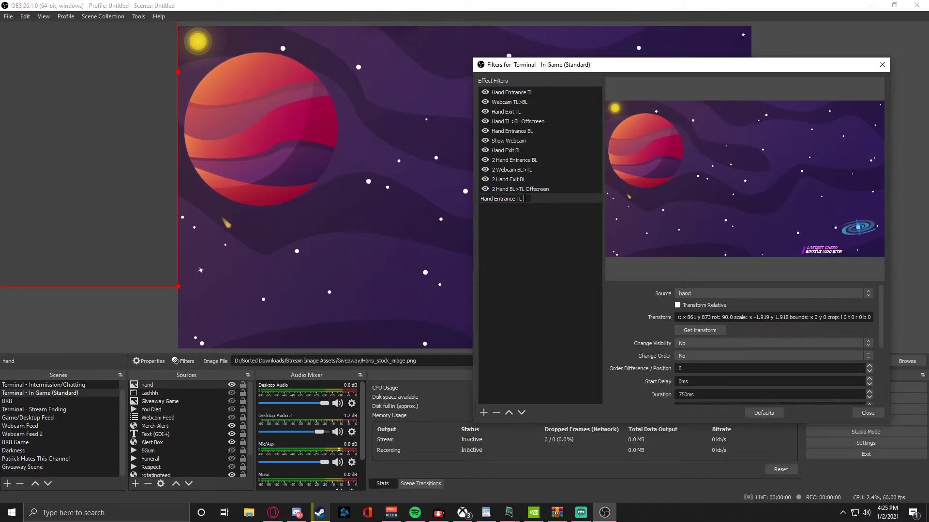
{"action": "key", "text": "Home"}
{"action": "type", "text": "2"}
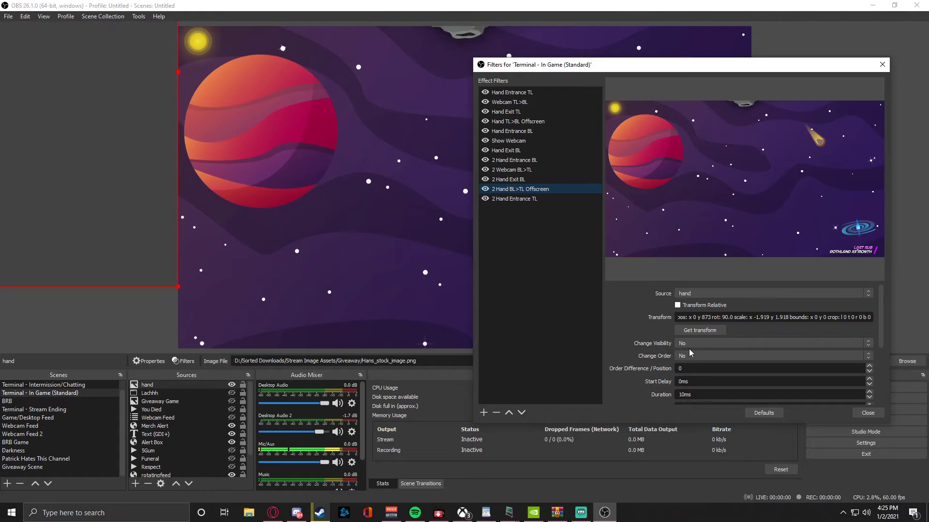
- Set the Start Delay of 2 Hand Entrance TL to 500 ms, matching the Hand Entrance BL filter
{"action": "left_click", "coordinate": [558, 189]}
{"action": "scroll", "coordinate": [695, 372], "scroll_direction": "down", "scroll_amount": 3}
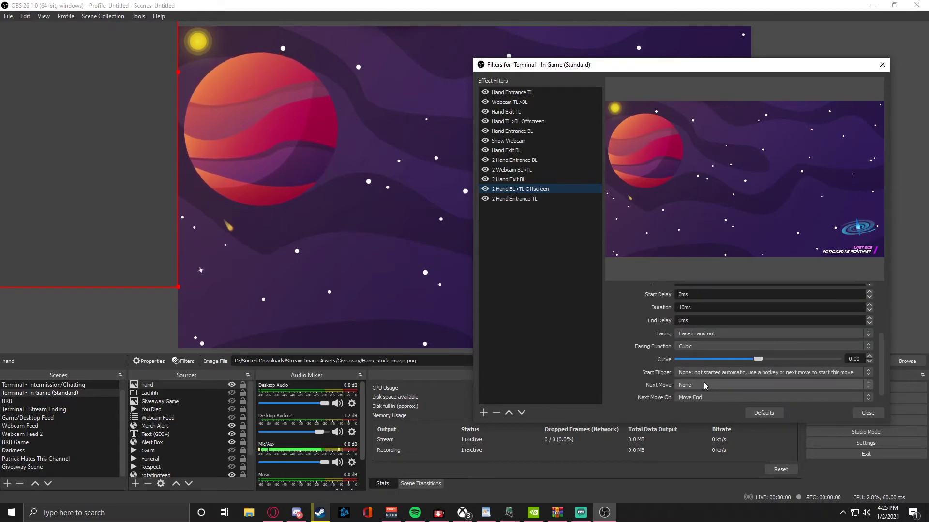
{"action": "left_click", "coordinate": [537, 131]}
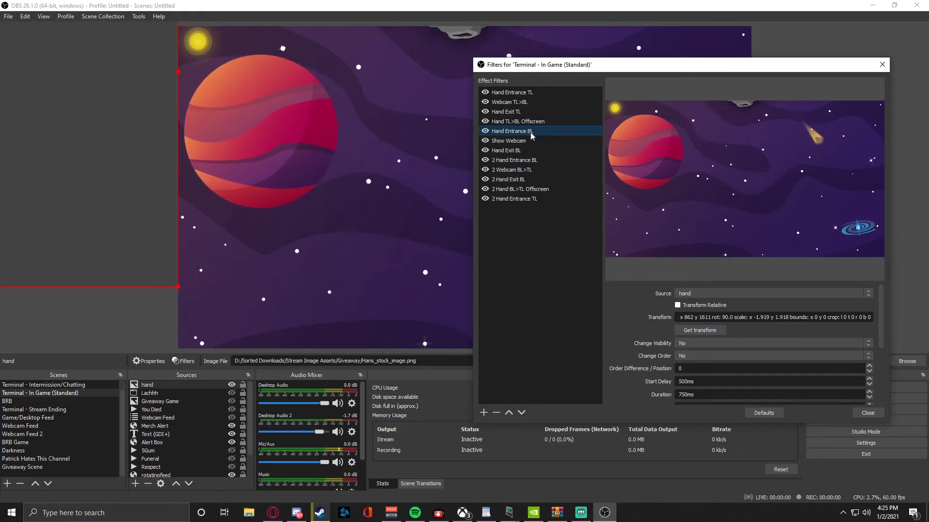
{"action": "left_click", "coordinate": [537, 150]}
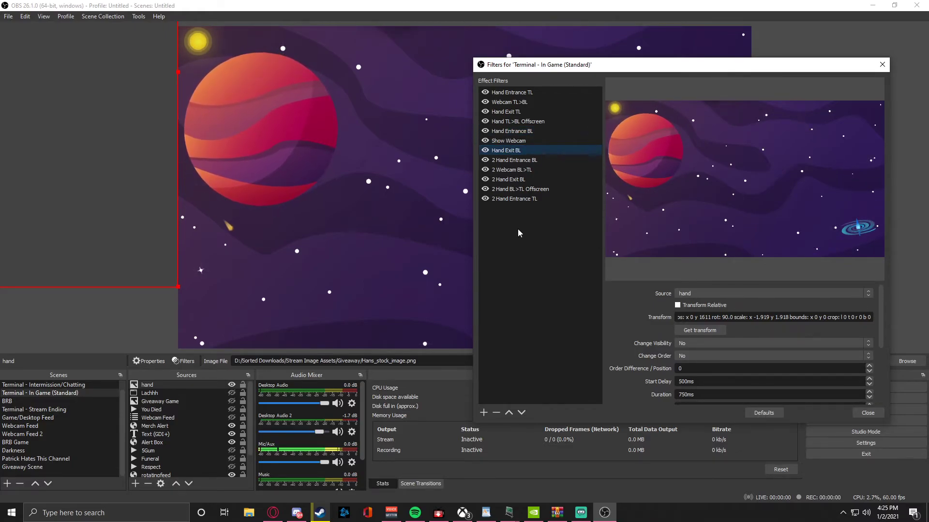
{"action": "left_click", "coordinate": [518, 199]}
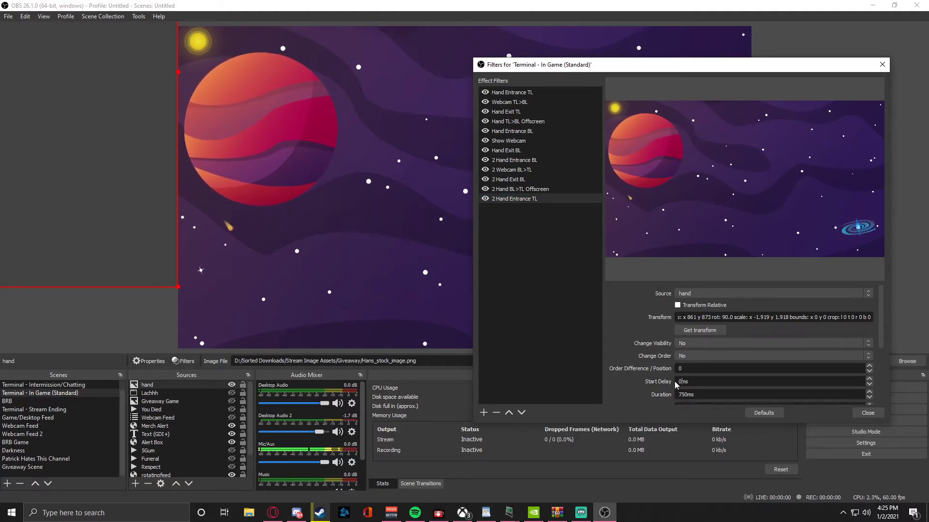
{"action": "type", "text": "500"}
{"action": "left_click", "coordinate": [553, 274]}
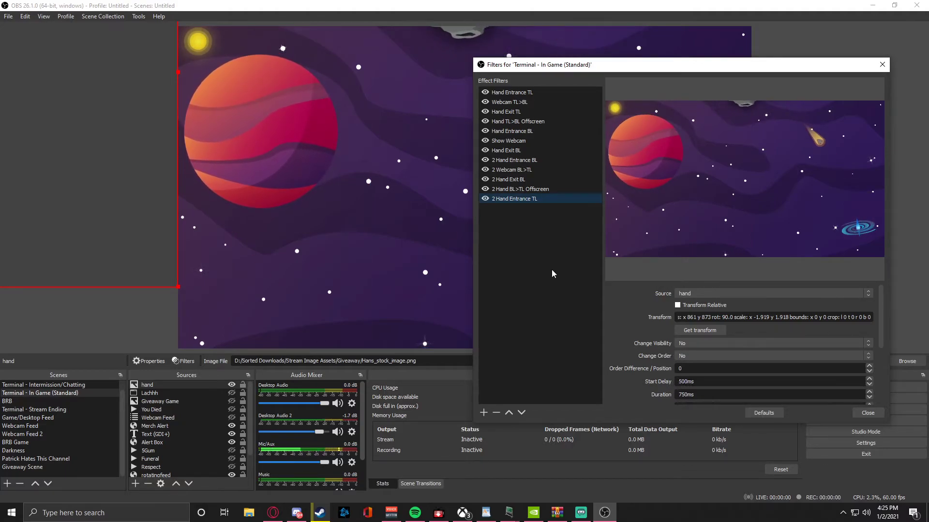
- Set the Next Move of the 2 Hand Entrance TL filter to None and run the move to test it
{"action": "scroll", "coordinate": [682, 377], "scroll_direction": "down", "scroll_amount": 2}
{"action": "scroll", "coordinate": [698, 387], "scroll_direction": "down", "scroll_amount": 1}
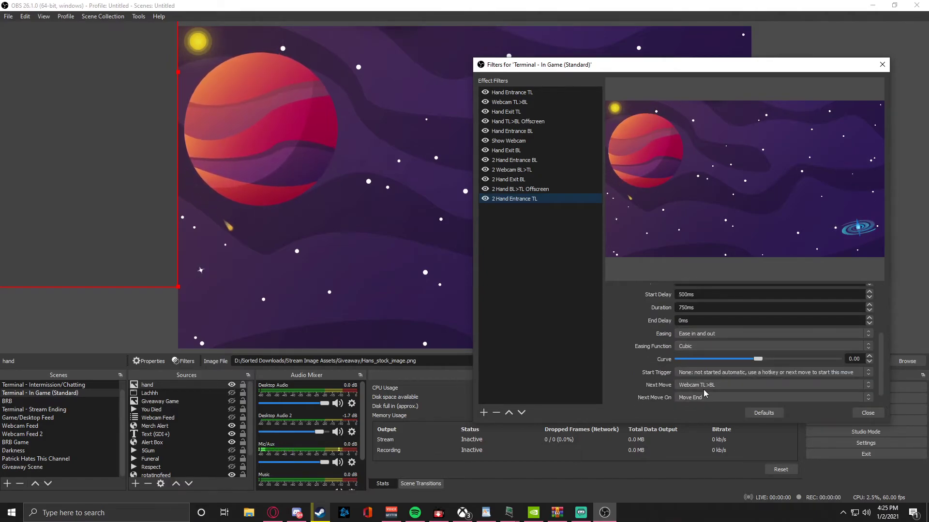
{"action": "left_click", "coordinate": [702, 387]}
{"action": "left_click", "coordinate": [668, 364]}
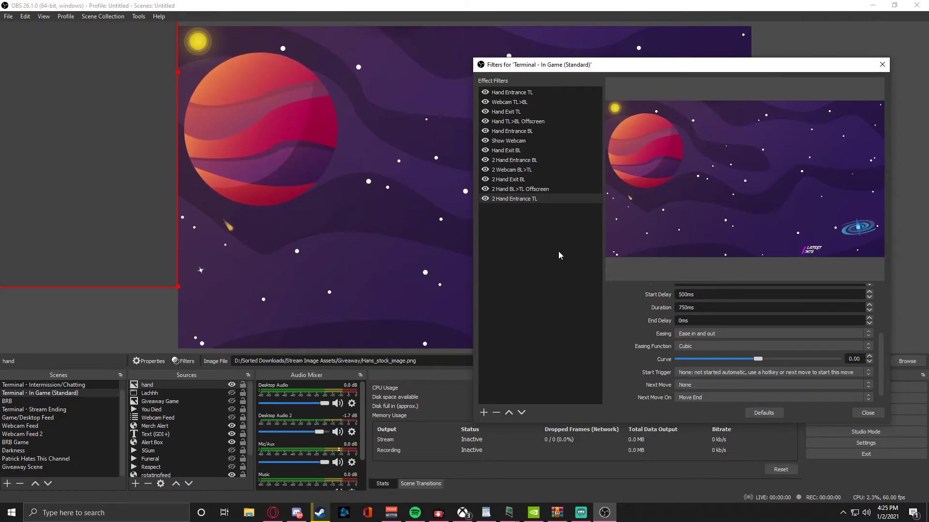
{"action": "scroll", "coordinate": [716, 339], "scroll_direction": "up", "scroll_amount": 2}
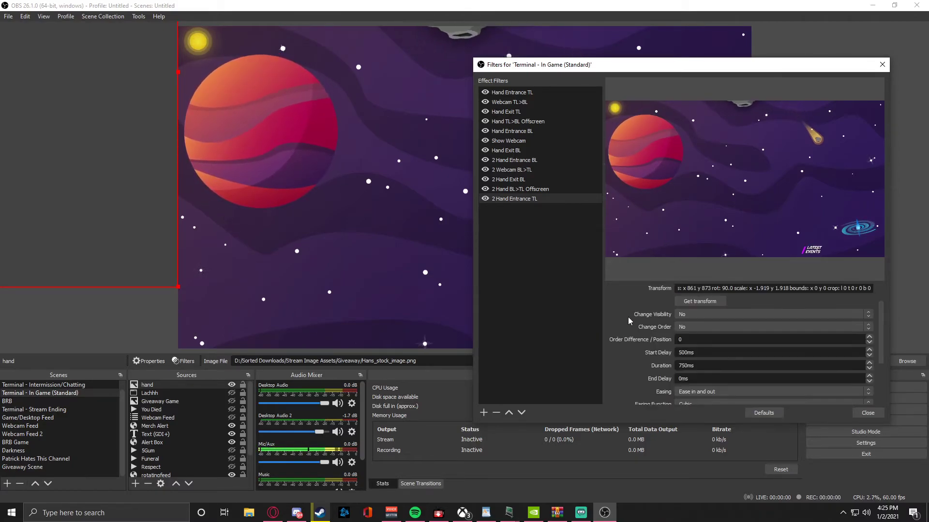
{"action": "scroll", "coordinate": [716, 353], "scroll_direction": "down", "scroll_amount": 3}
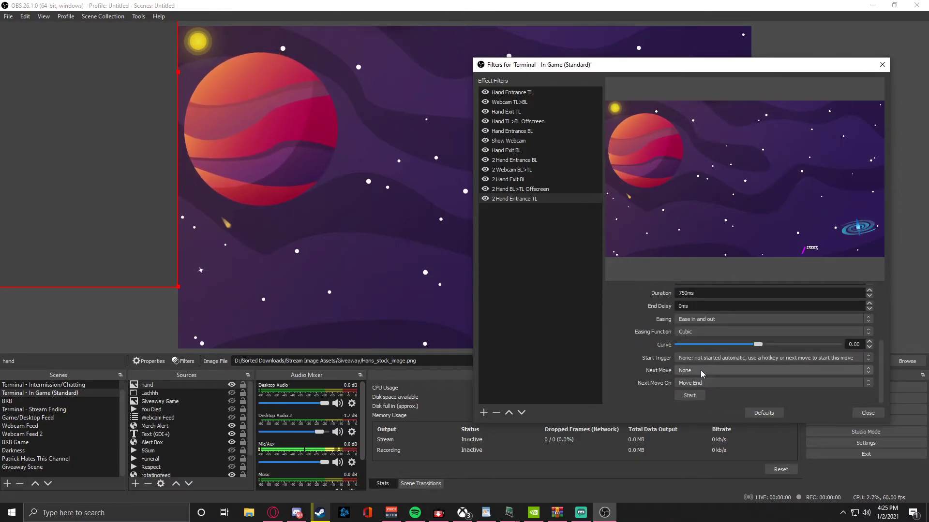
{"action": "scroll", "coordinate": [664, 309], "scroll_direction": "up", "scroll_amount": 2}
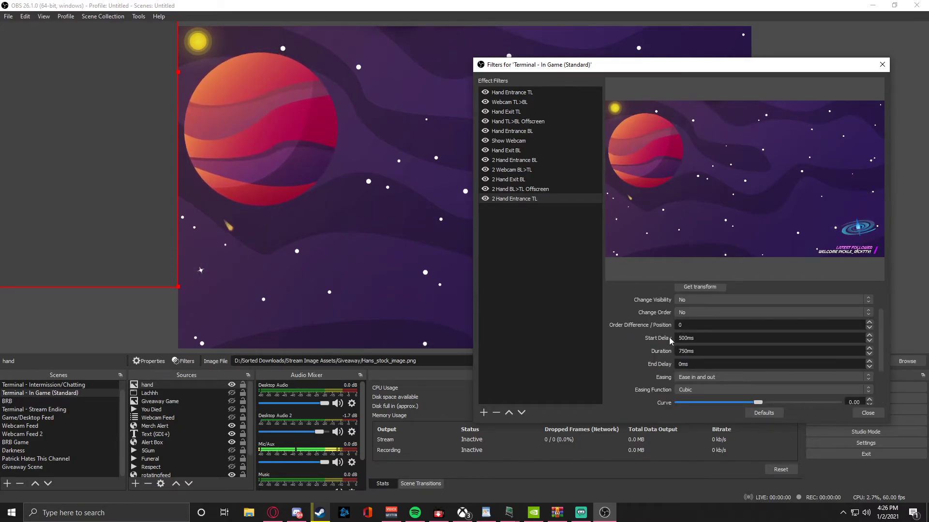
{"action": "scroll", "coordinate": [671, 341], "scroll_direction": "down", "scroll_amount": 2}
{"action": "left_click", "coordinate": [690, 396]}
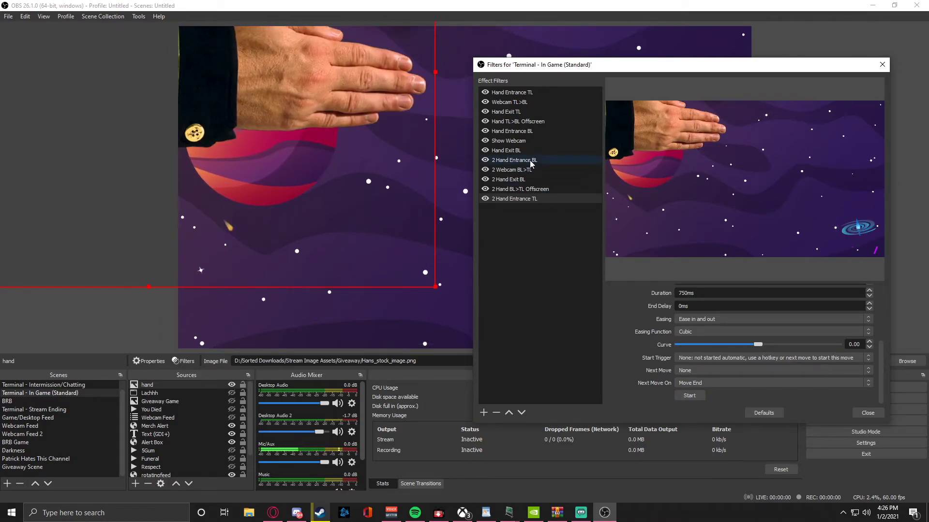
- Duplicate the Show Webcam filter, keeping the suggested name "Show Webcam 2"
{"action": "right_click", "coordinate": [522, 144]}
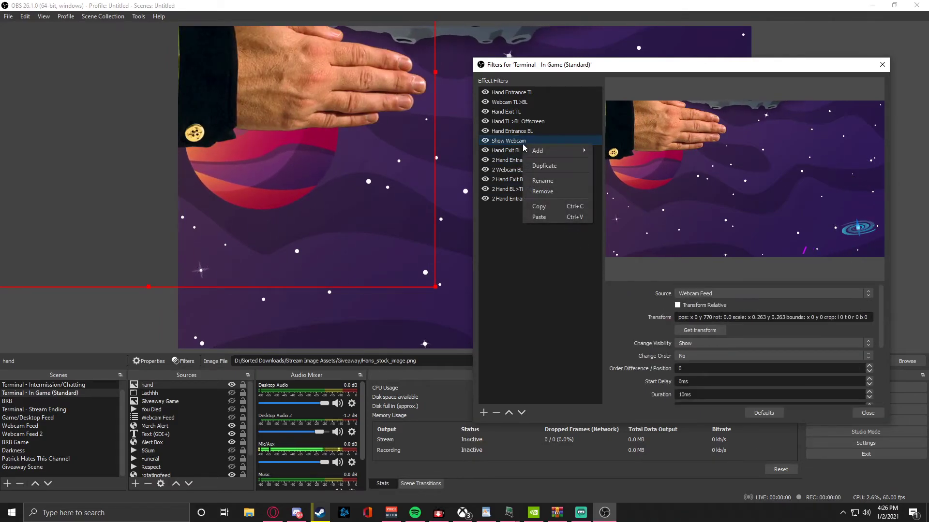
{"action": "left_click", "coordinate": [558, 166]}
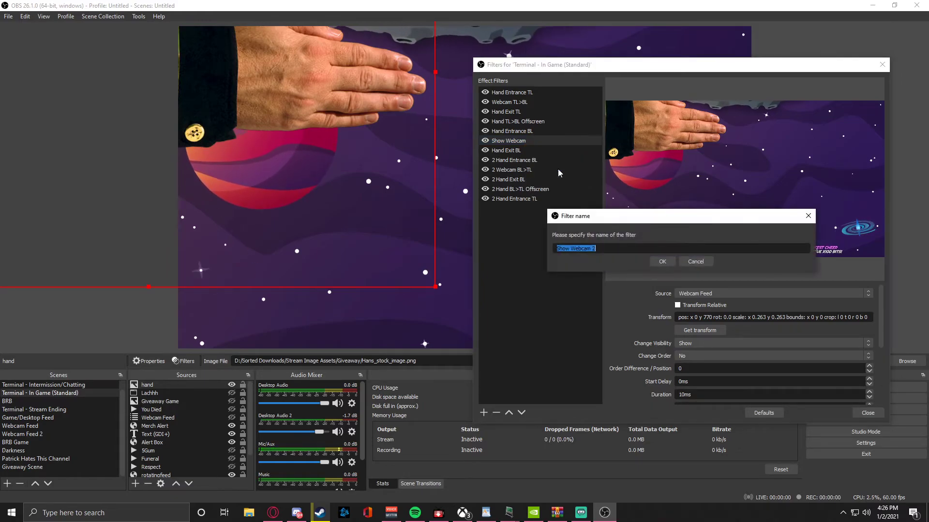
{"action": "left_click", "coordinate": [662, 262]}
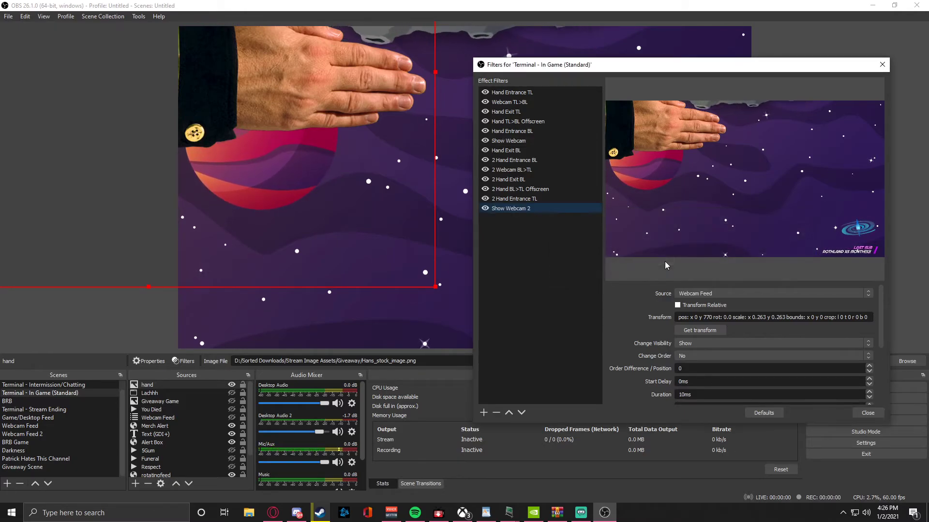
- Set the Next Move of the 2 Hand Entrance TL filter to Show Webcam 2
{"action": "left_click", "coordinate": [550, 200]}
{"action": "scroll", "coordinate": [725, 348], "scroll_direction": "down", "scroll_amount": 3}
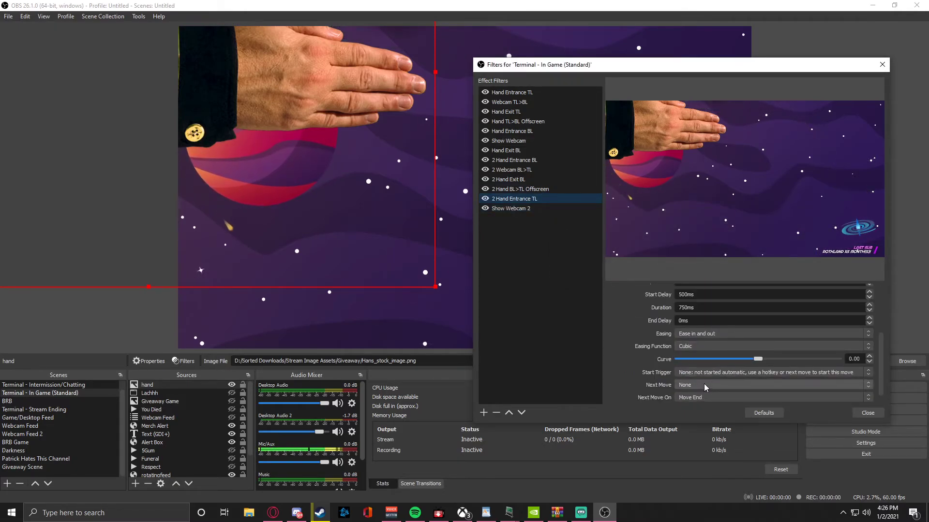
{"action": "left_click", "coordinate": [708, 386]}
{"action": "left_click", "coordinate": [696, 481]}
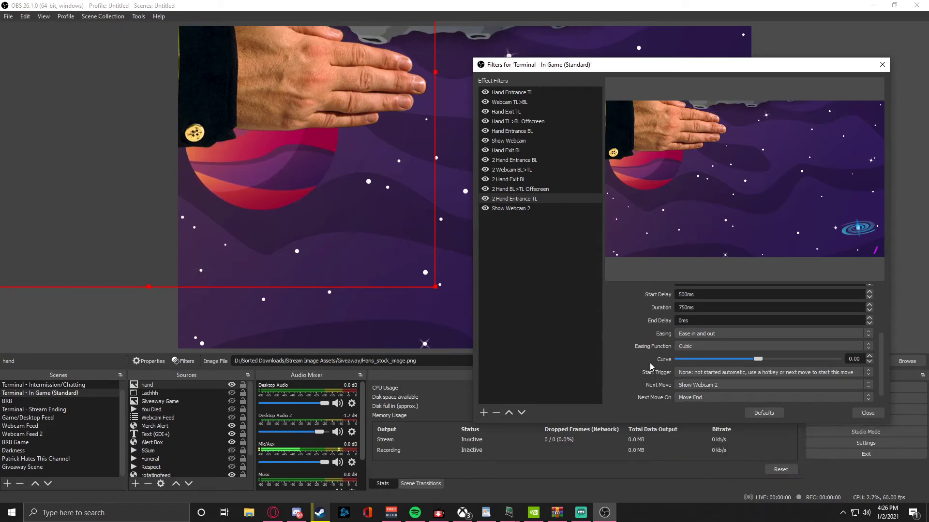
- Rename the duplicated Show Webcam 2 filter as "2 Show Webcam"
{"action": "right_click", "coordinate": [551, 209]}
{"action": "left_click", "coordinate": [570, 245]}
{"action": "type", "text": "Show Webcam"}
{"action": "key", "text": "Home"}
{"action": "type", "text": "2"}
{"action": "key", "text": "Return"}
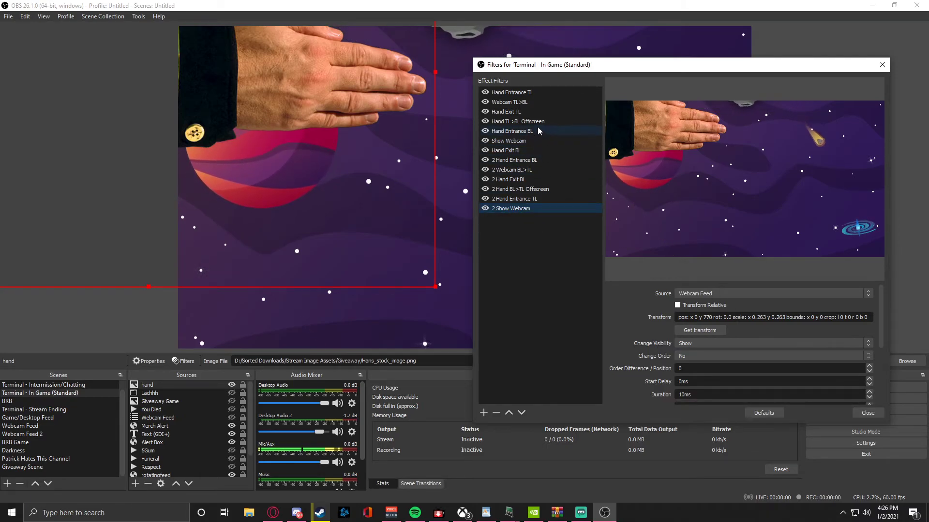
- Duplicate the Hand Exit TL filter under the name "2 Hand Exit TL"
{"action": "right_click", "coordinate": [539, 108]}
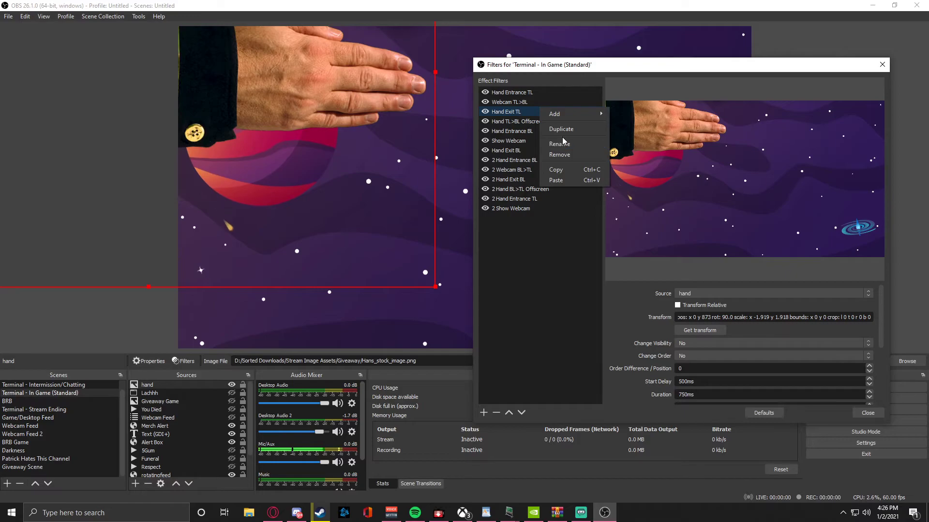
{"action": "left_click", "coordinate": [563, 129]}
{"action": "type", "text": "2 Hand E"}
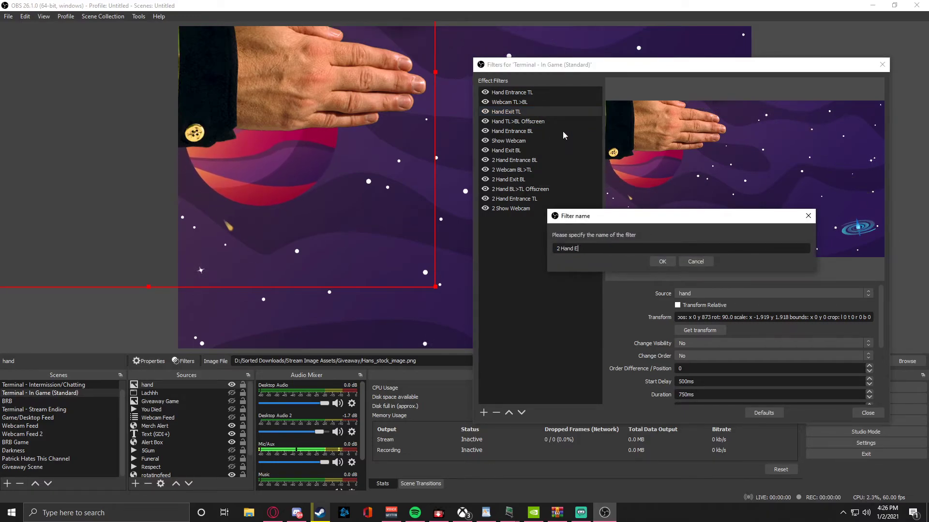
{"action": "type", "text": "xit TL"}
{"action": "key", "text": "Return"}
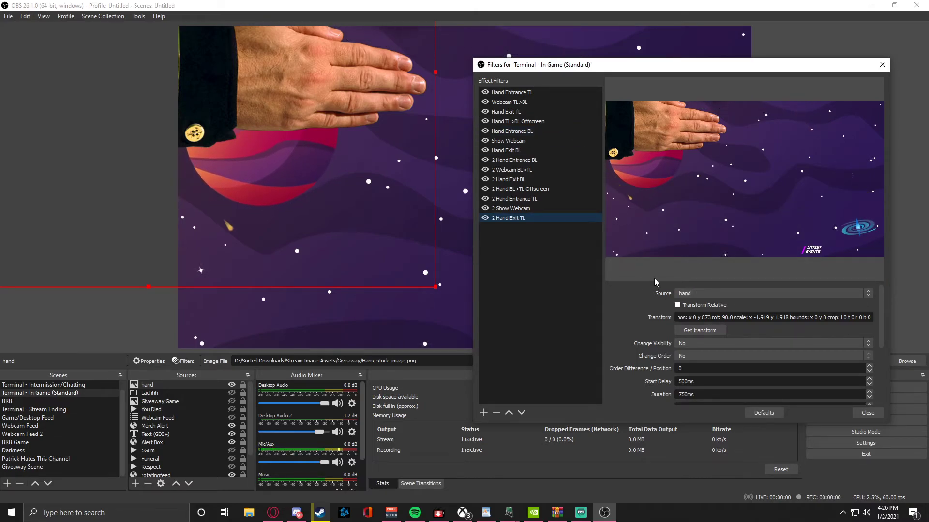
- Set the Next Move of the 2 Show Webcam filter to 2 Hand Exit TL
{"action": "scroll", "coordinate": [693, 310], "scroll_direction": "down", "scroll_amount": 2}
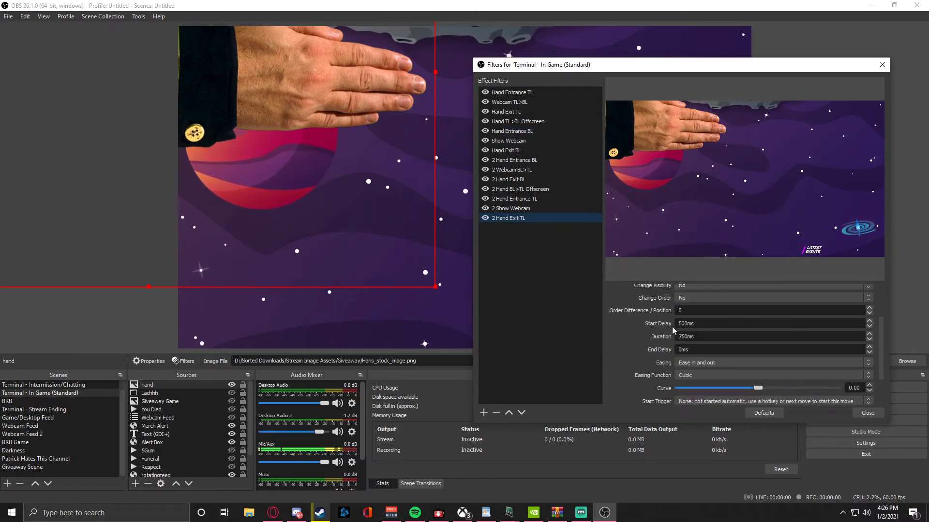
{"action": "left_click", "coordinate": [576, 209]}
{"action": "scroll", "coordinate": [629, 325], "scroll_direction": "down", "scroll_amount": 3}
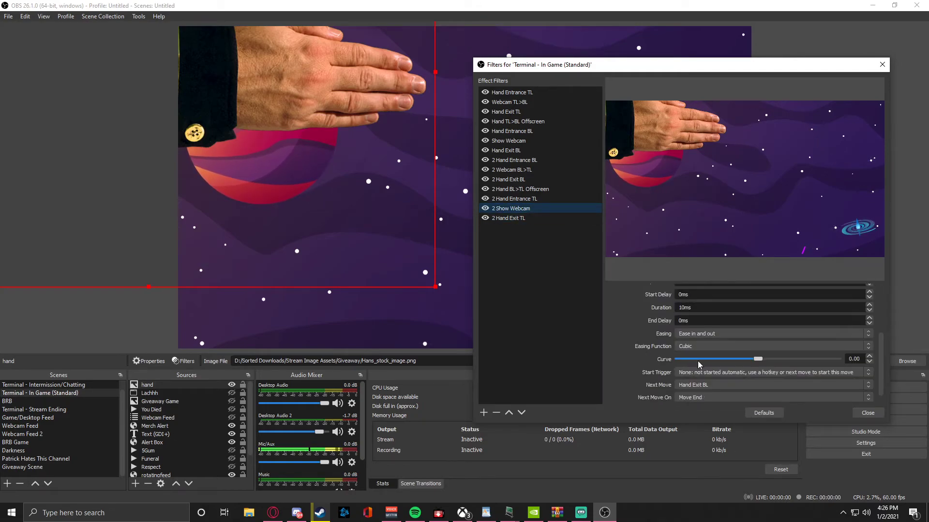
{"action": "left_click", "coordinate": [706, 385]}
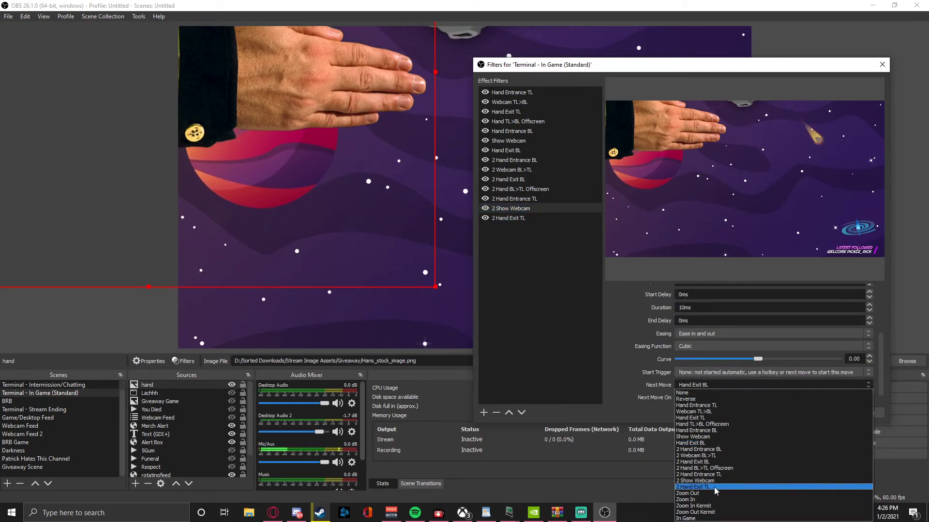
{"action": "left_click", "coordinate": [714, 487]}
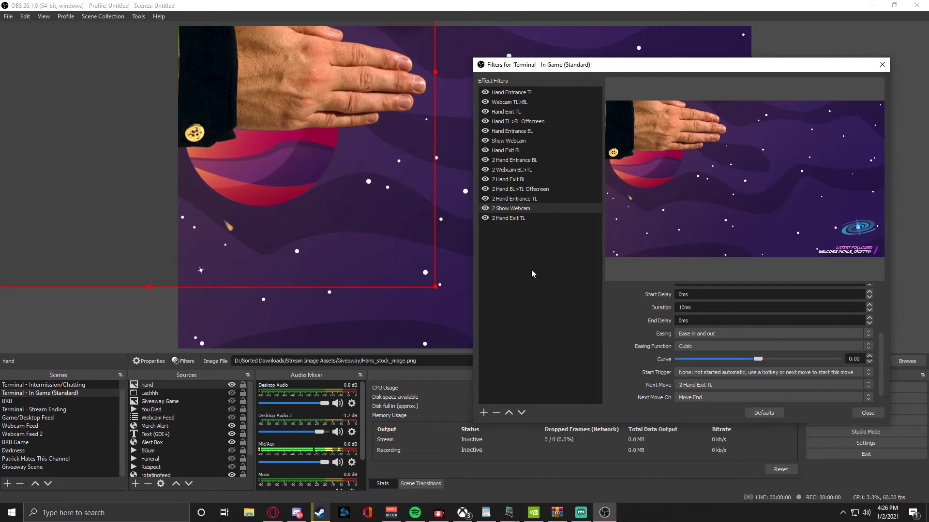
- Set the Next Move of the 2 Hand Exit TL filter to None and run the move to test it
{"action": "left_click", "coordinate": [524, 218]}
{"action": "scroll", "coordinate": [701, 367], "scroll_direction": "down", "scroll_amount": 1}
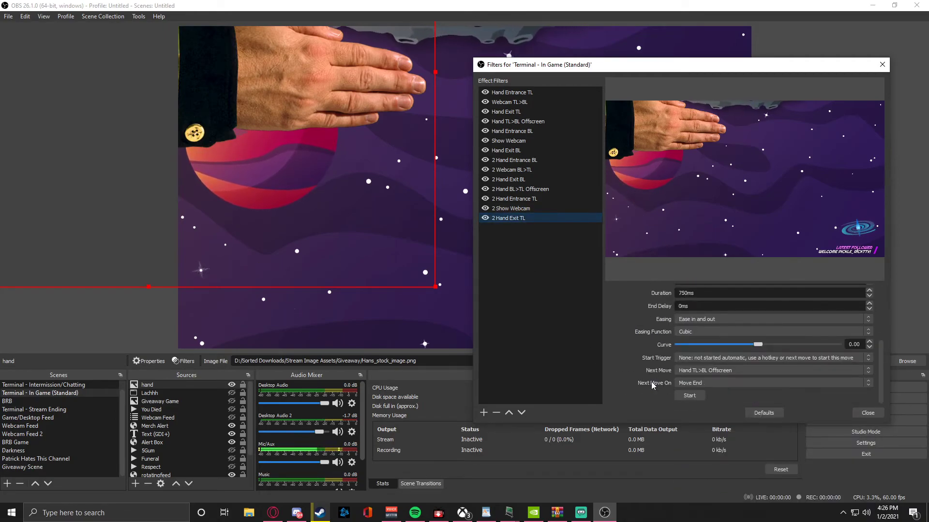
{"action": "left_click", "coordinate": [704, 372]}
{"action": "left_click", "coordinate": [714, 379]}
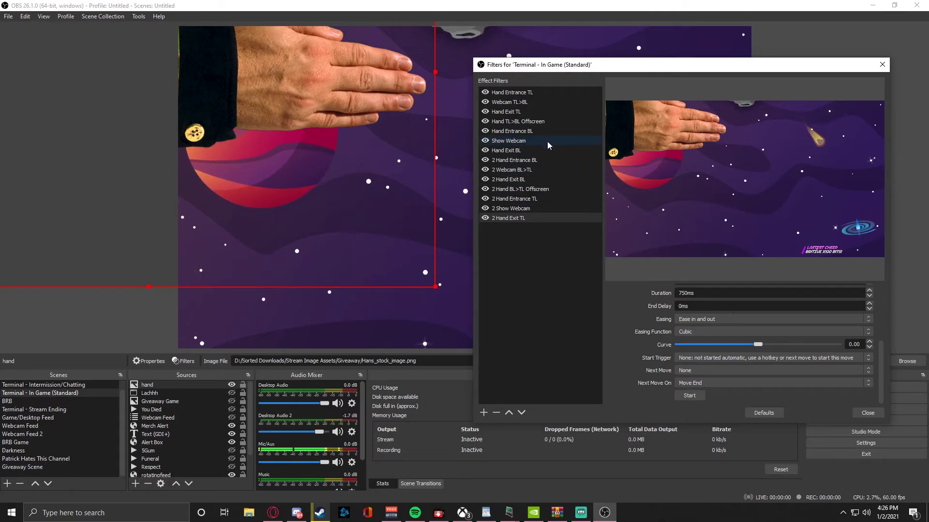
{"action": "left_click", "coordinate": [546, 220]}
{"action": "scroll", "coordinate": [673, 356], "scroll_direction": "down", "scroll_amount": 5}
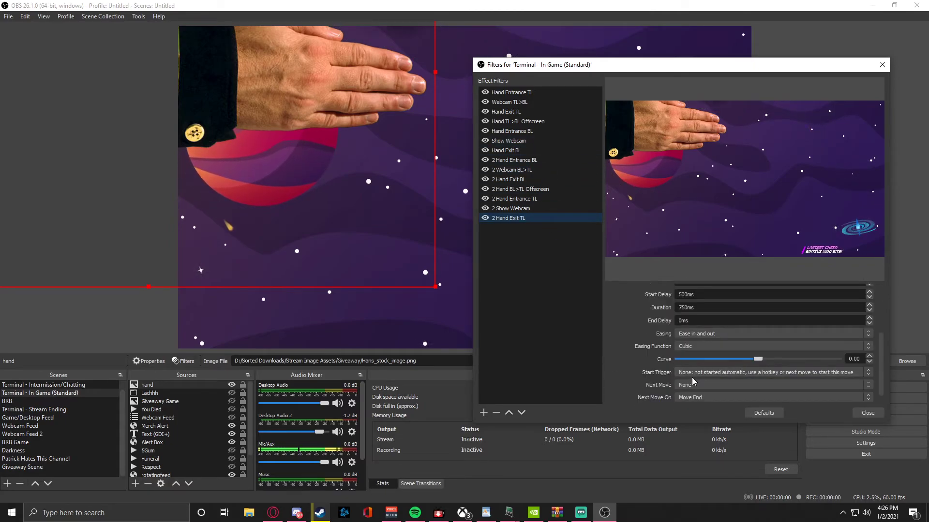
{"action": "left_click", "coordinate": [695, 394]}
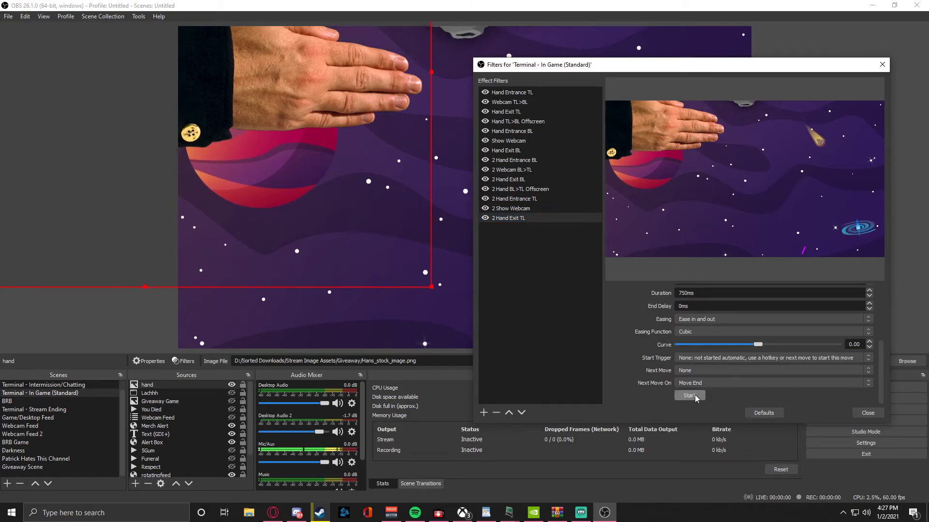
- Run the 2 Show Webcam filter to check where the webcam feed appears
{"action": "left_click", "coordinate": [504, 209]}
{"action": "scroll", "coordinate": [686, 368], "scroll_direction": "down", "scroll_amount": 5}
{"action": "left_click", "coordinate": [691, 396]}
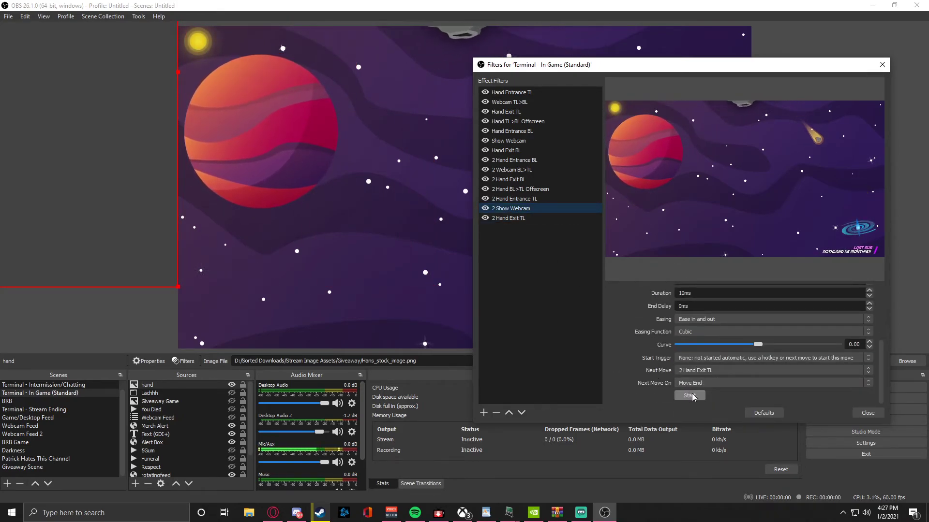
- Load the webcam feed's current transform into the 2 Show Webcam filter and run the move again
{"action": "scroll", "coordinate": [635, 339], "scroll_direction": "up", "scroll_amount": 5}
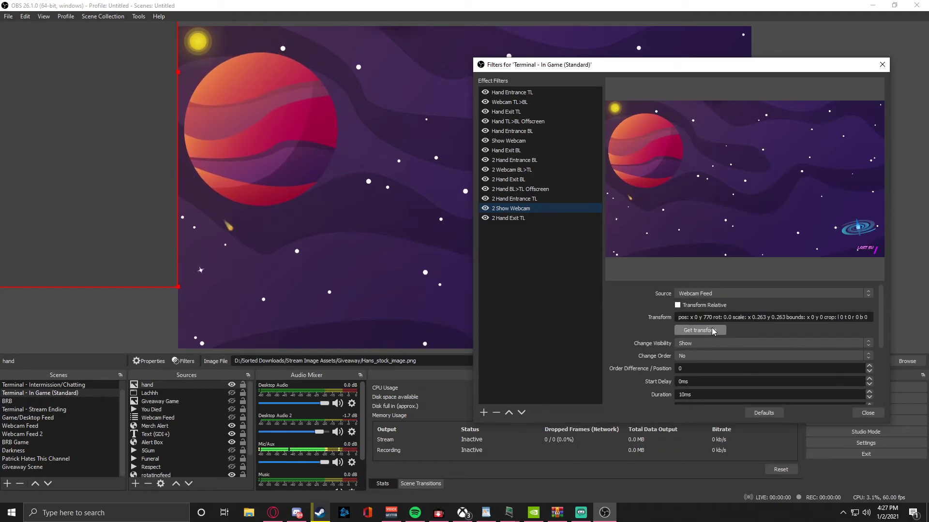
{"action": "left_click", "coordinate": [713, 331]}
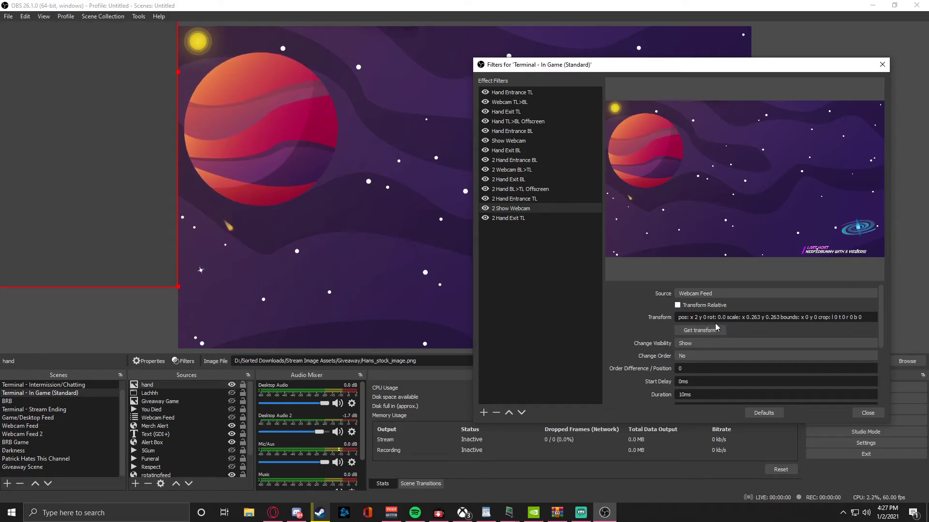
{"action": "scroll", "coordinate": [699, 367], "scroll_direction": "down", "scroll_amount": 3}
{"action": "left_click", "coordinate": [693, 397]}
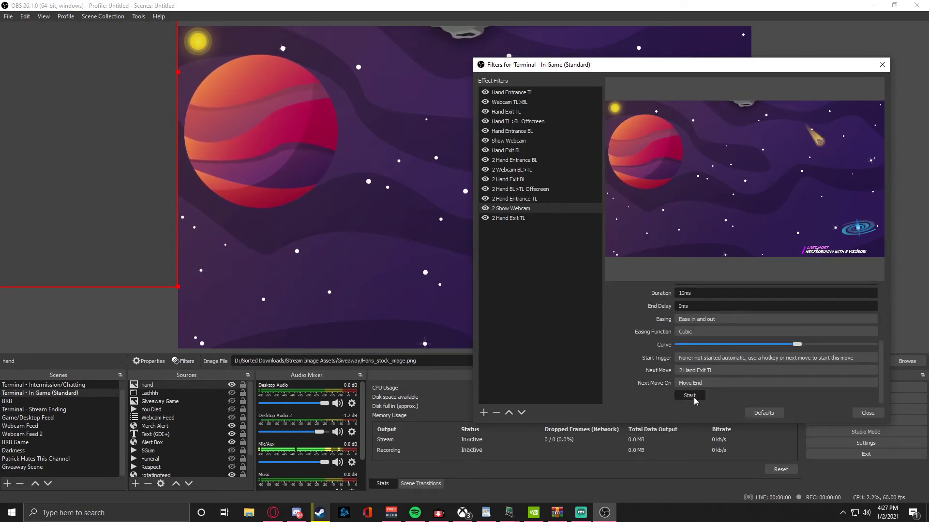
- Test the first move chain from Hand Entrance TL, carrying the webcam from top left to bottom left
{"action": "left_click", "coordinate": [529, 95]}
{"action": "scroll", "coordinate": [630, 361], "scroll_direction": "down", "scroll_amount": 5}
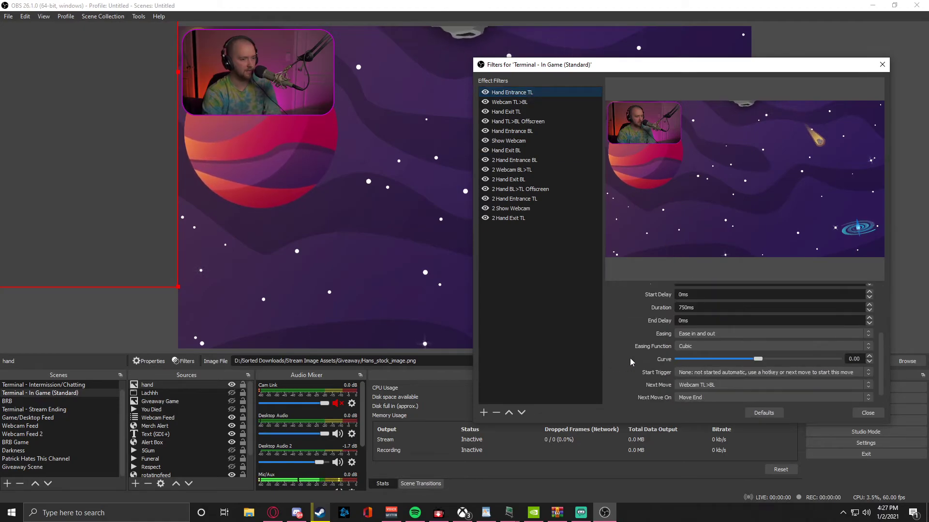
{"action": "scroll", "coordinate": [630, 362], "scroll_direction": "down", "scroll_amount": 1}
{"action": "left_click", "coordinate": [690, 396]}
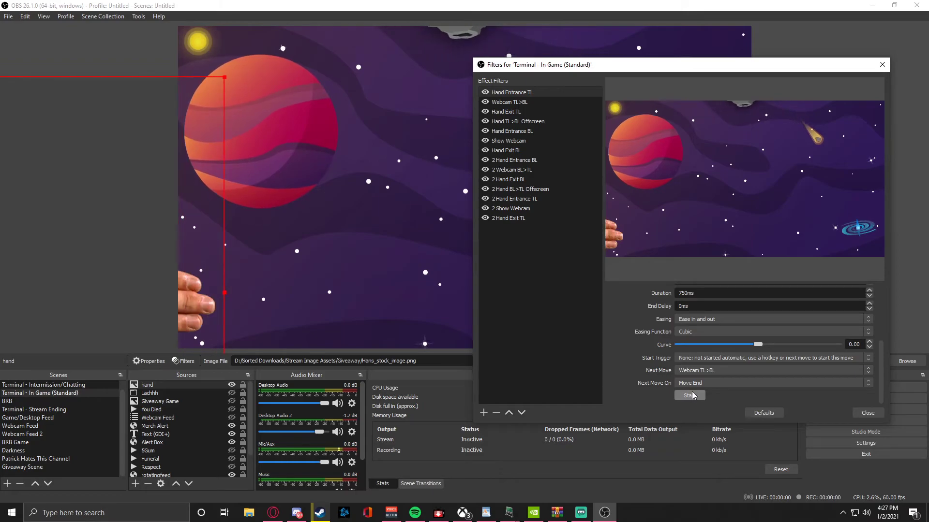
- Test the return chain starting from the 2 Hand Entrance BL filter
{"action": "left_click", "coordinate": [517, 160]}
{"action": "scroll", "coordinate": [696, 368], "scroll_direction": "down", "scroll_amount": 3}
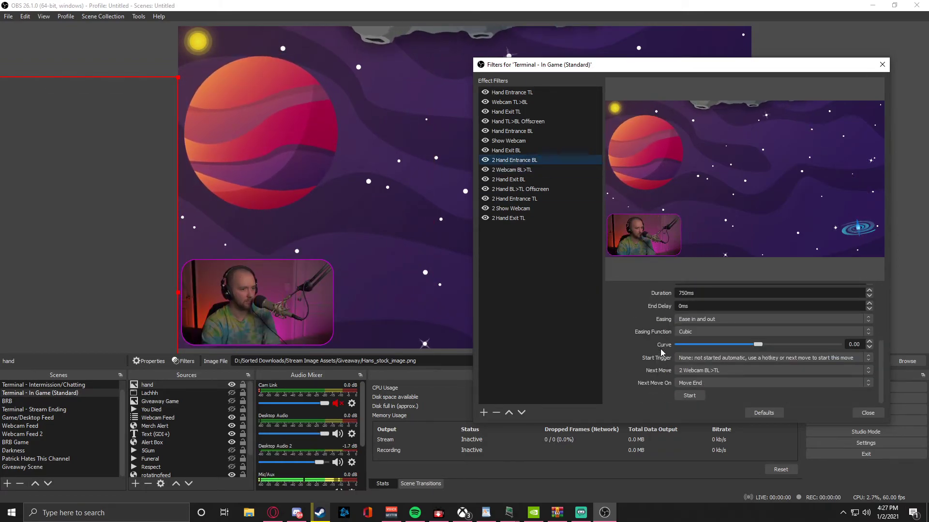
{"action": "left_click", "coordinate": [701, 395]}
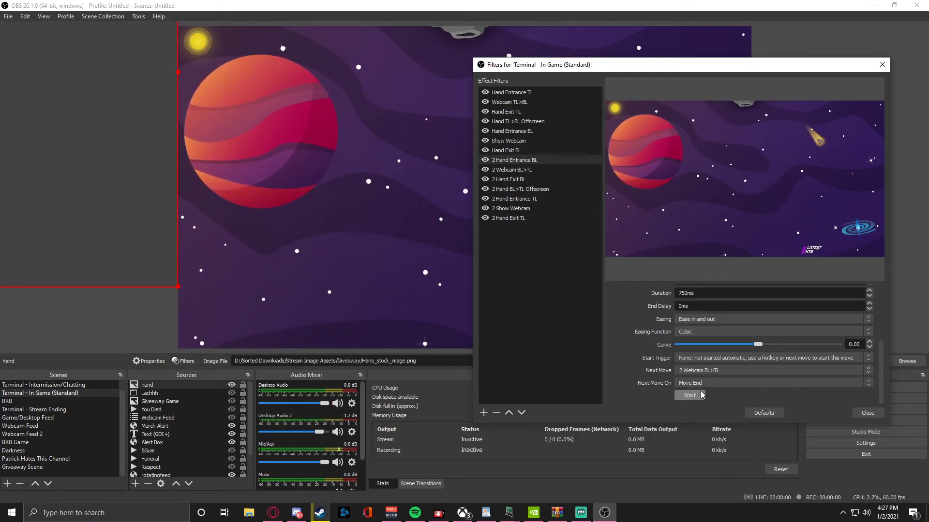
- Set the next move of the 2 Hand BL>TL Offscreen filter to 2 Hand Entrance TL
{"action": "left_click", "coordinate": [532, 189]}
{"action": "scroll", "coordinate": [634, 340], "scroll_direction": "down", "scroll_amount": 4}
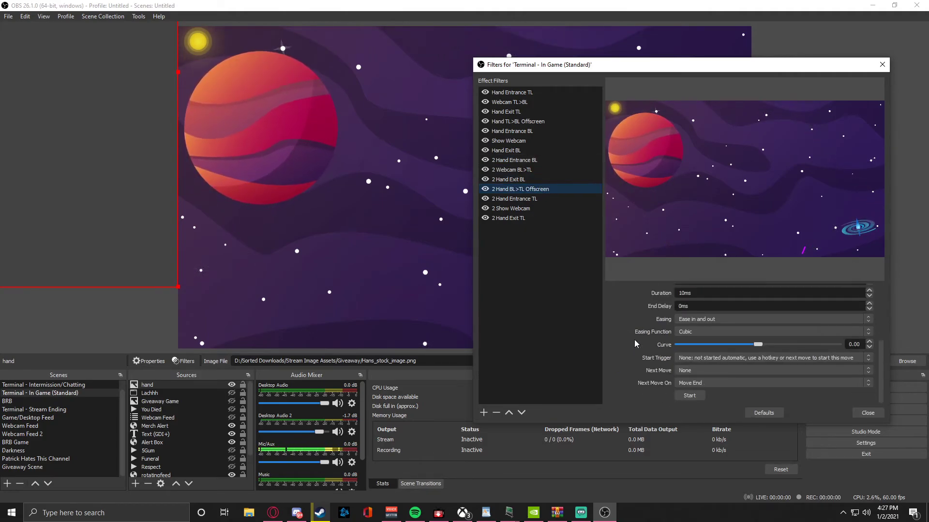
{"action": "left_click", "coordinate": [696, 370]}
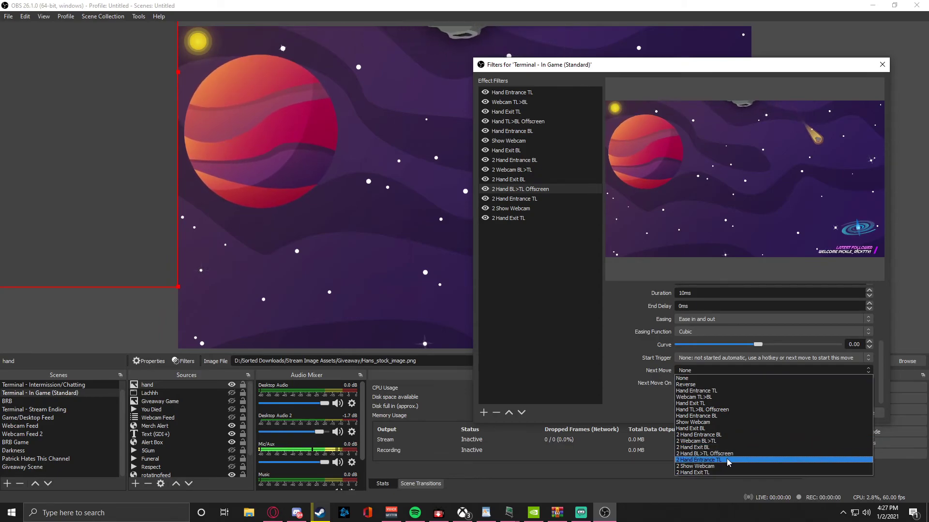
{"action": "left_click", "coordinate": [682, 378]}
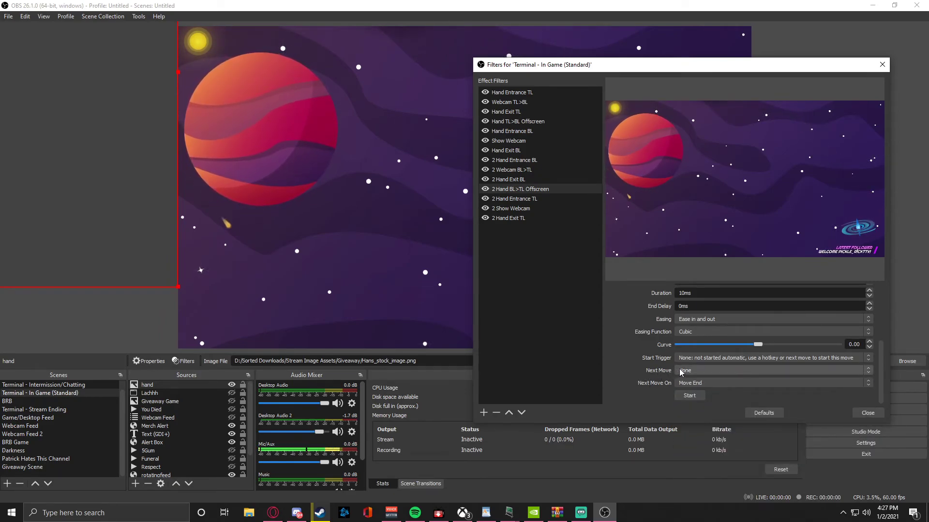
{"action": "left_click", "coordinate": [685, 371]}
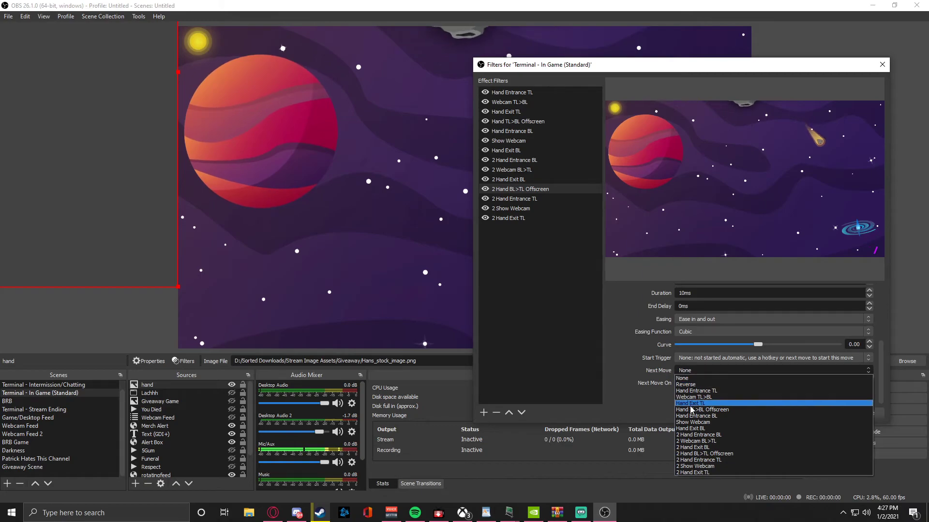
{"action": "left_click", "coordinate": [701, 447]}
- Run the first move chain again from Hand Entrance TL to carry the webcam from top left to bottom left
{"action": "left_click", "coordinate": [528, 92]}
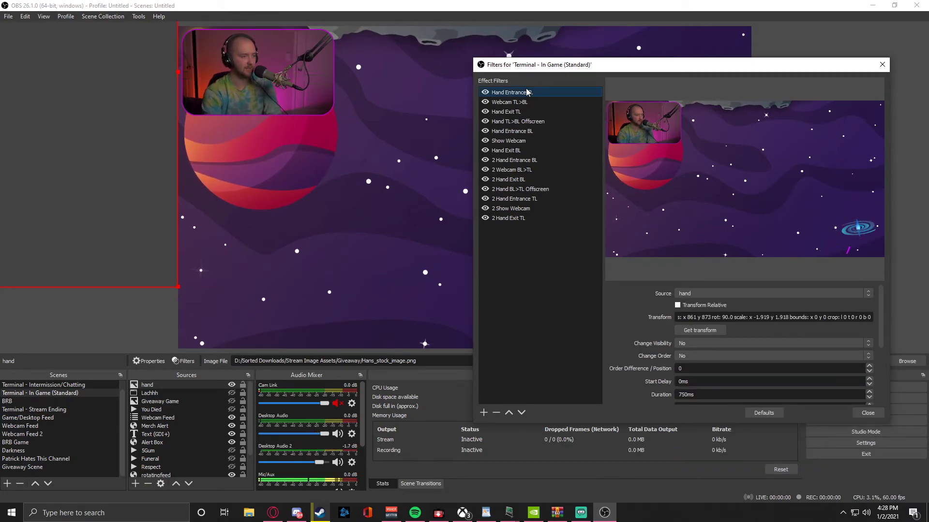
{"action": "left_click", "coordinate": [531, 199]}
{"action": "scroll", "coordinate": [632, 375], "scroll_direction": "down", "scroll_amount": 3}
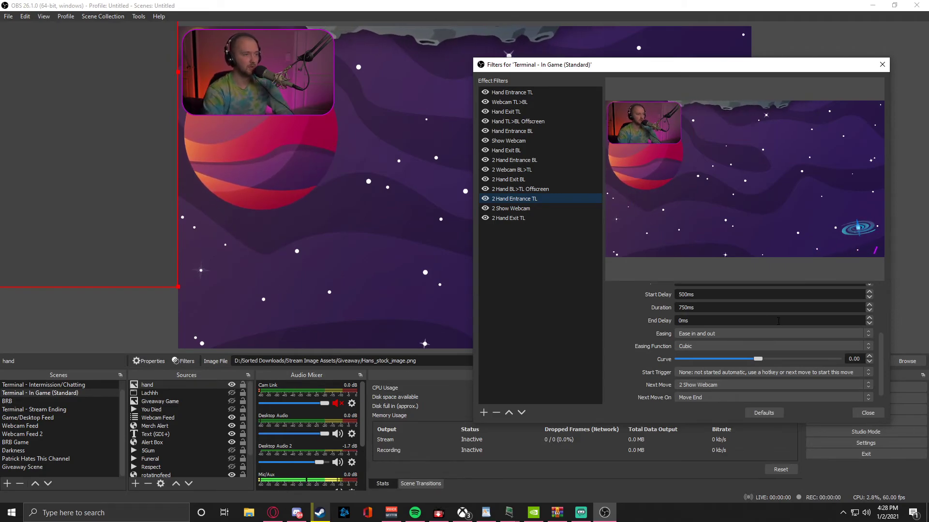
{"action": "left_click", "coordinate": [516, 93]}
{"action": "scroll", "coordinate": [657, 333], "scroll_direction": "down", "scroll_amount": 3}
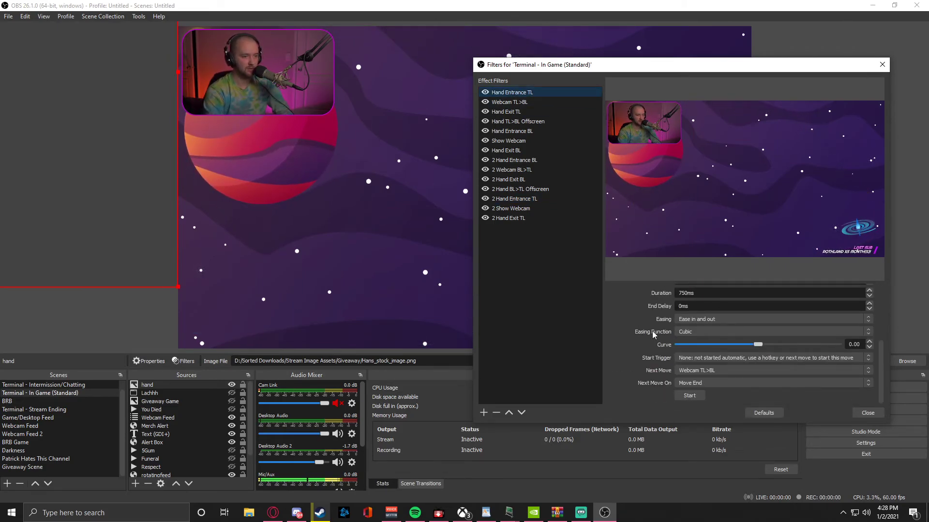
{"action": "left_click", "coordinate": [697, 397]}
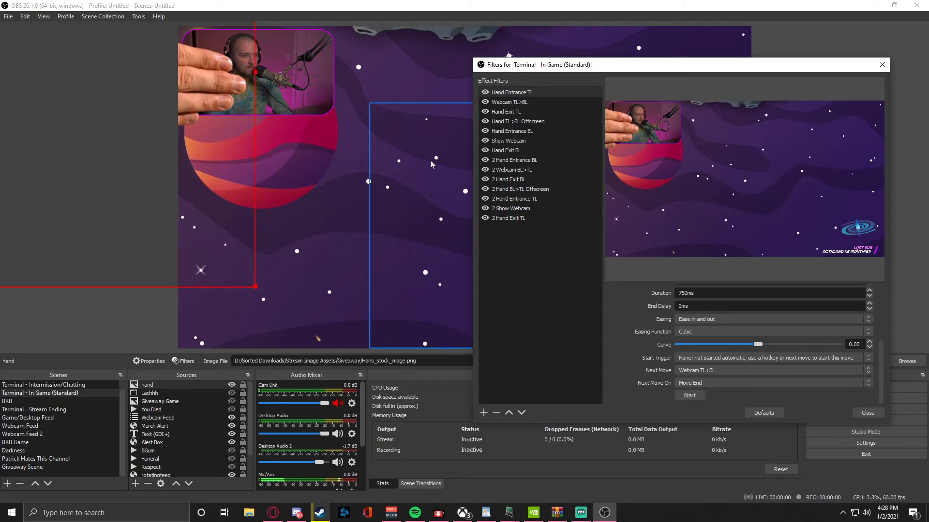
- Run the return chain from 2 Hand Entrance BL to carry the webcam from bottom left back to top left
{"action": "left_click", "coordinate": [512, 163]}
{"action": "scroll", "coordinate": [677, 377], "scroll_direction": "down", "scroll_amount": 3}
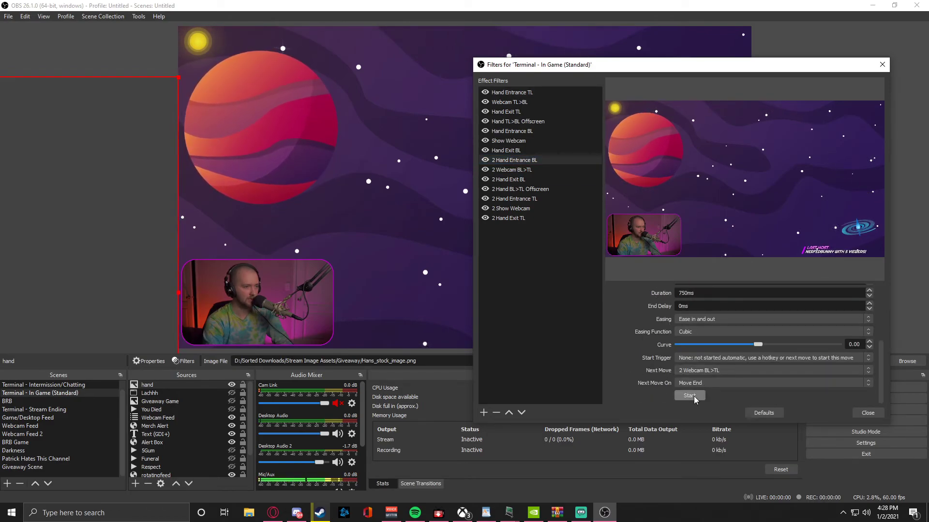
{"action": "left_click", "coordinate": [690, 395]}
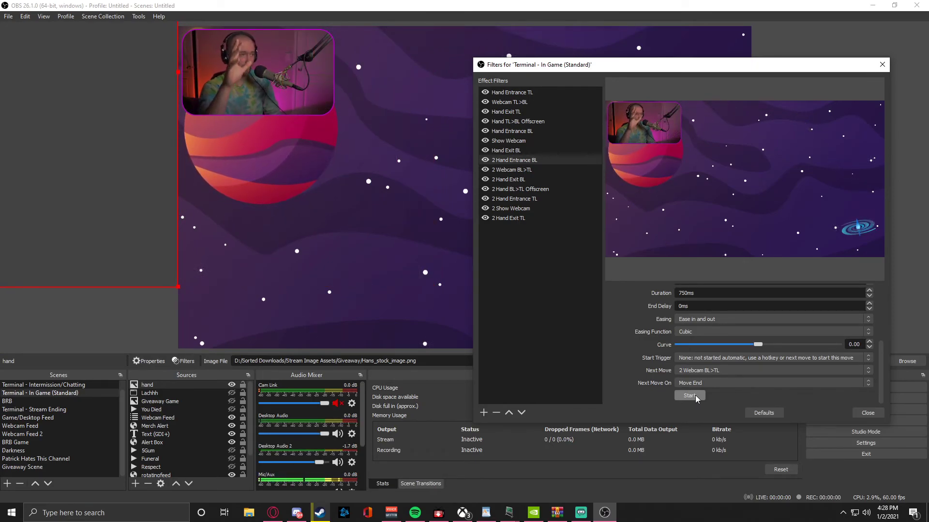
- Review the settings of the first chain's filters in order, from Hand Entrance TL through Hand Entrance BL
{"action": "left_click", "coordinate": [583, 93]}
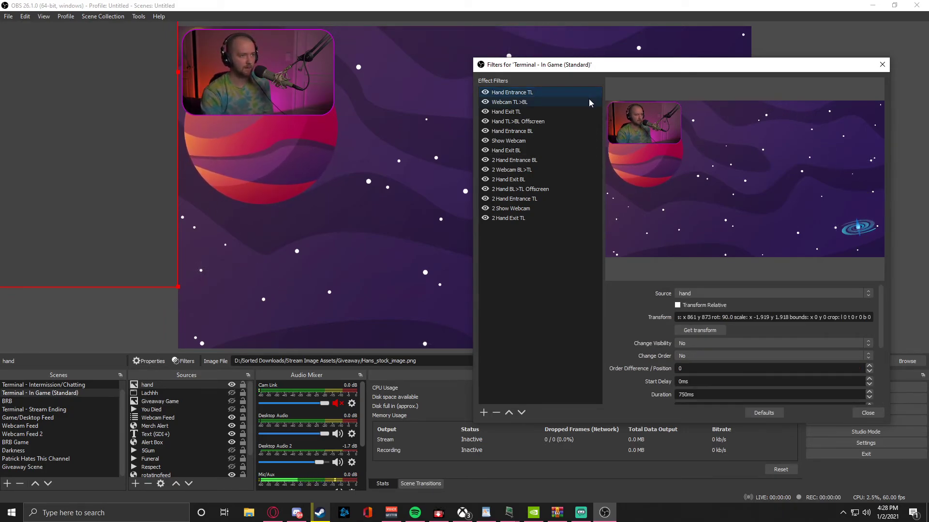
{"action": "left_click", "coordinate": [587, 102]}
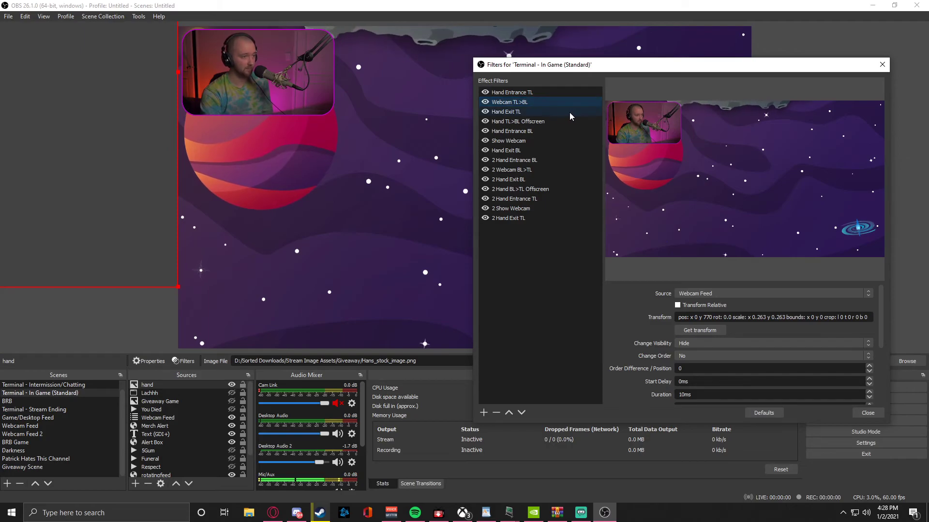
{"action": "left_click", "coordinate": [569, 113]}
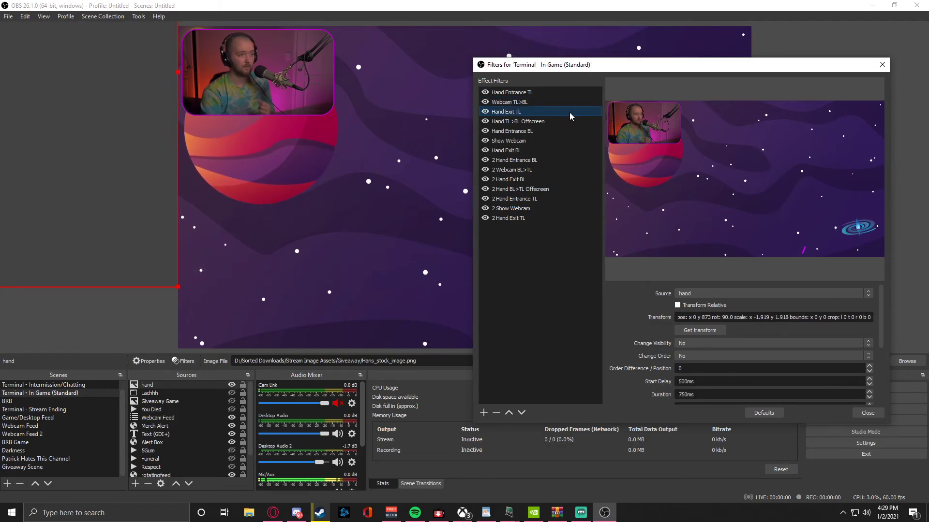
{"action": "left_click", "coordinate": [568, 121]}
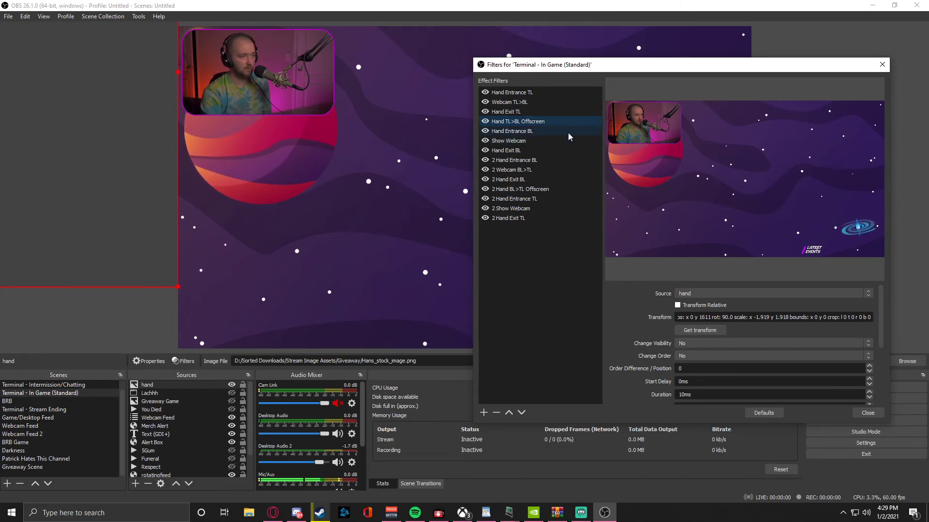
{"action": "left_click", "coordinate": [568, 131]}
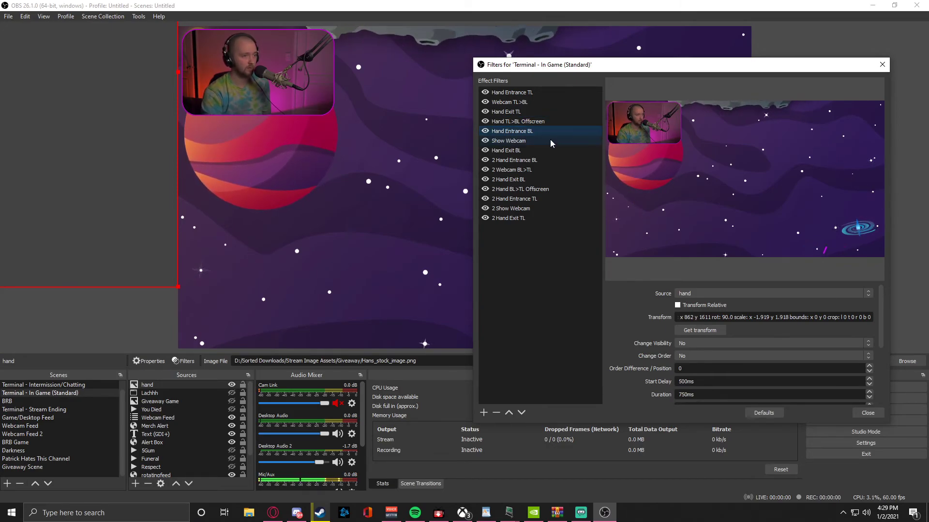
- Examine the trigger and next-move settings of Hand Entrance TL and 2 Hand Entrance BL, the starting filters of the two chains
{"action": "left_click", "coordinate": [528, 93]}
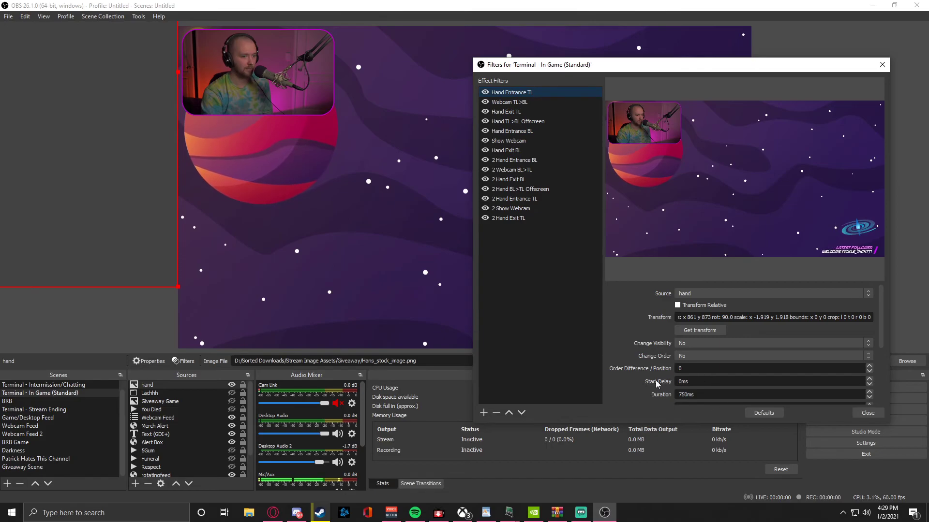
{"action": "scroll", "coordinate": [656, 384], "scroll_direction": "down", "scroll_amount": 3}
{"action": "left_click", "coordinate": [529, 161]}
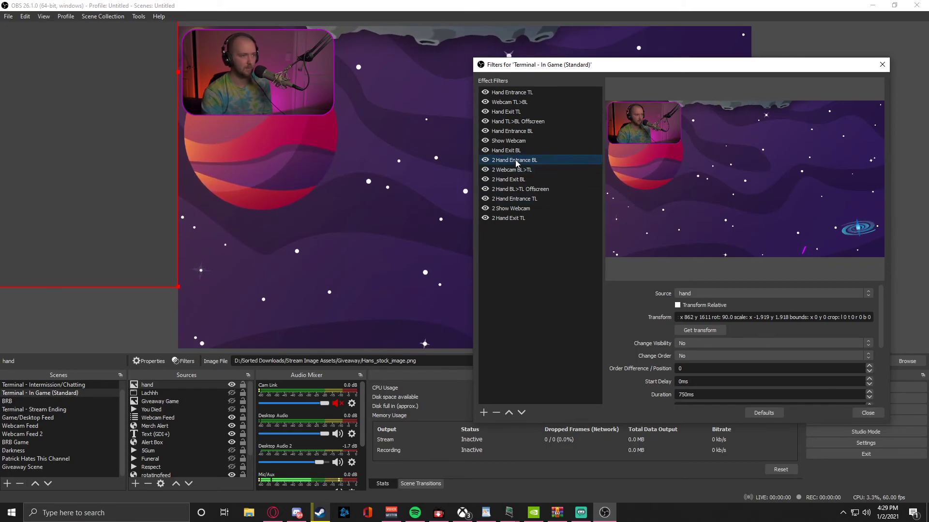
{"action": "left_click", "coordinate": [523, 93]}
{"action": "scroll", "coordinate": [664, 393], "scroll_direction": "down", "scroll_amount": 3}
{"action": "scroll", "coordinate": [665, 390], "scroll_direction": "down", "scroll_amount": 1}
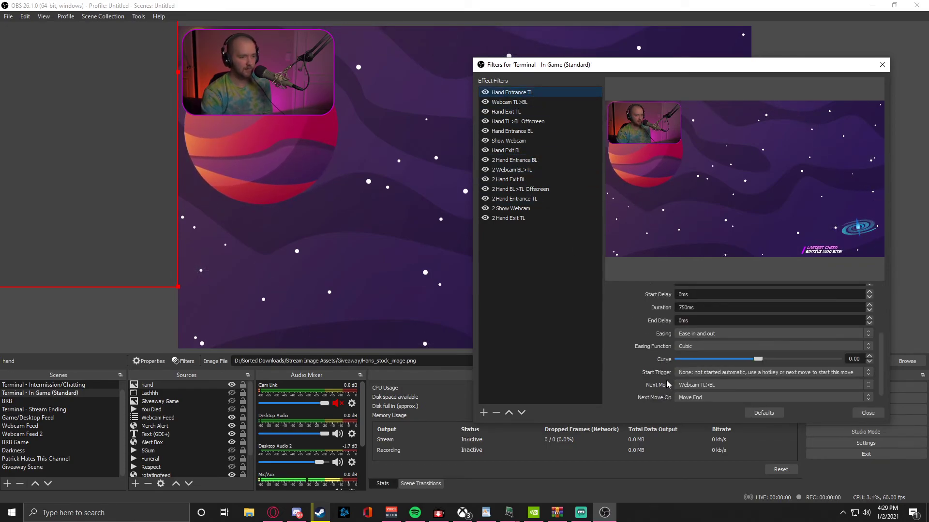
{"action": "scroll", "coordinate": [671, 370], "scroll_direction": "down", "scroll_amount": 1}
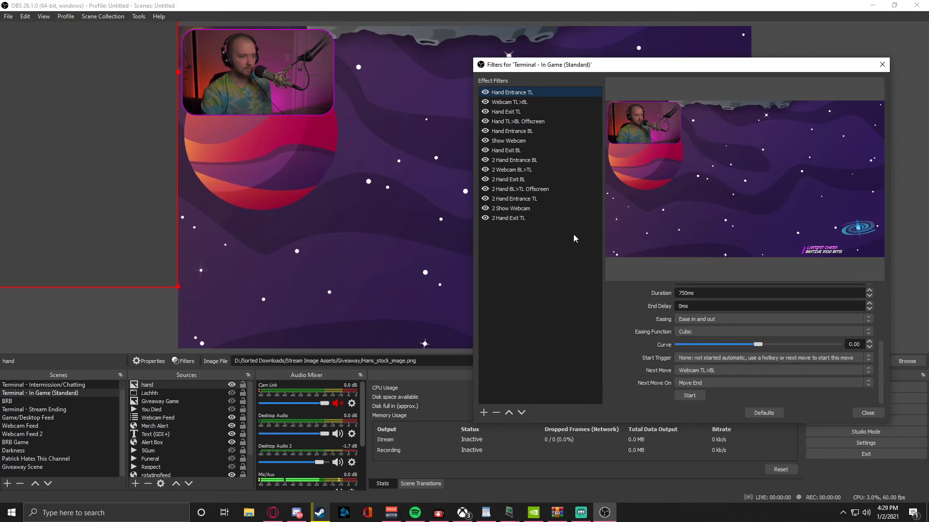
{"action": "left_click", "coordinate": [536, 161]}
{"action": "scroll", "coordinate": [636, 314], "scroll_direction": "down", "scroll_amount": 3}
- Close the scene's filters and open the hotkey settings
{"action": "left_click", "coordinate": [868, 412]}
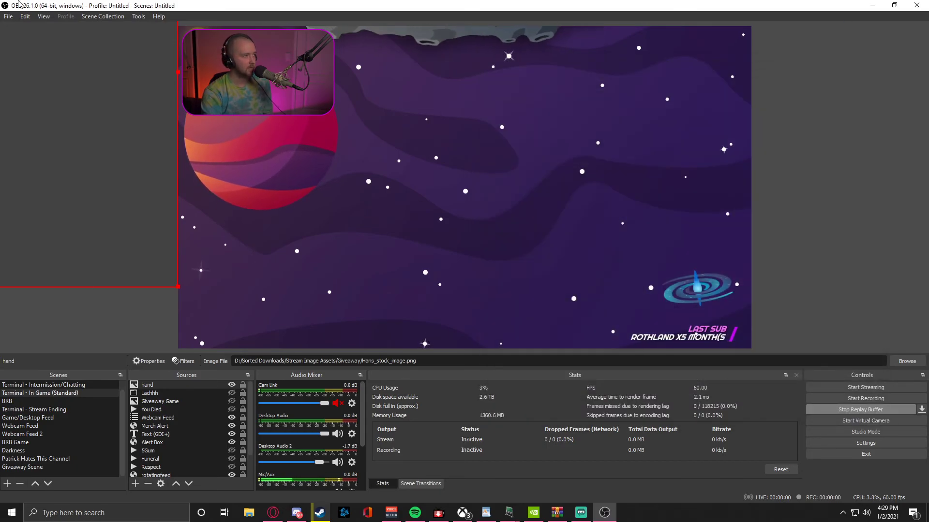
{"action": "left_click", "coordinate": [10, 16]}
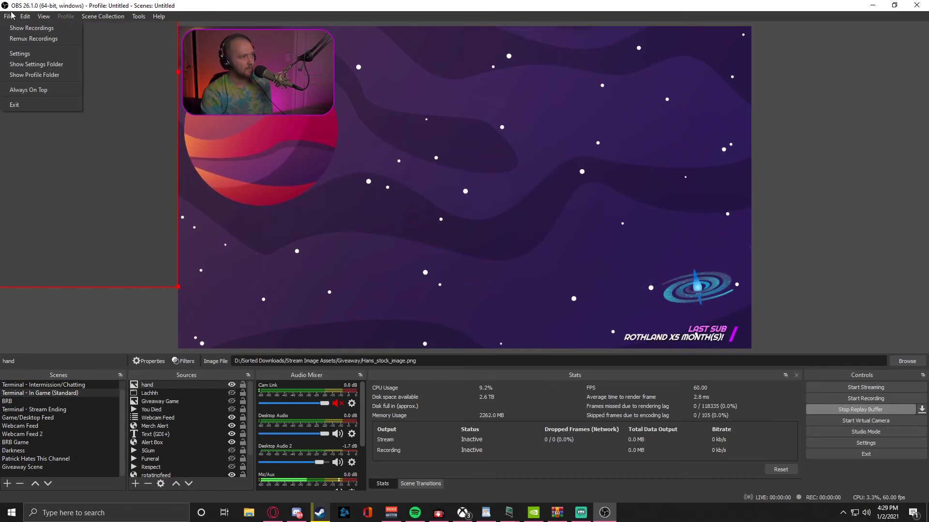
{"action": "left_click", "coordinate": [20, 54]}
{"action": "left_click", "coordinate": [279, 210]}
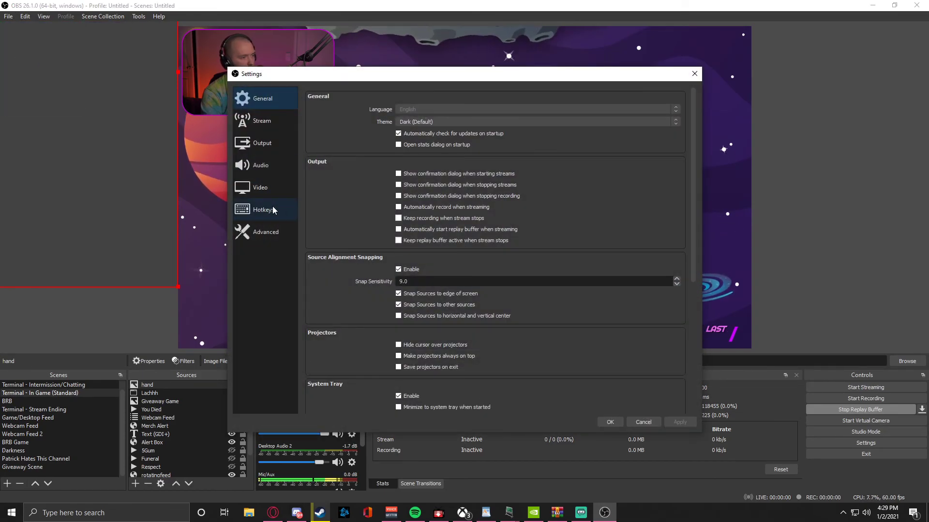
- Assign the hotkey Alt + Shift + F12 to Hand Entrance TR under the Terminal - In Game (Standard) scene
{"action": "scroll", "coordinate": [424, 268], "scroll_direction": "down", "scroll_amount": 10}
{"action": "scroll", "coordinate": [423, 267], "scroll_direction": "down", "scroll_amount": 15}
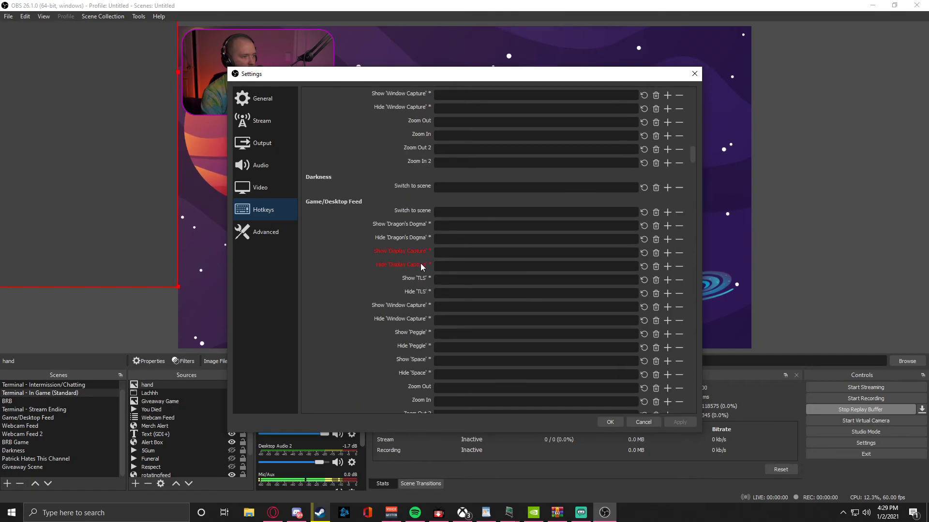
{"action": "scroll", "coordinate": [421, 266], "scroll_direction": "up", "scroll_amount": 3}
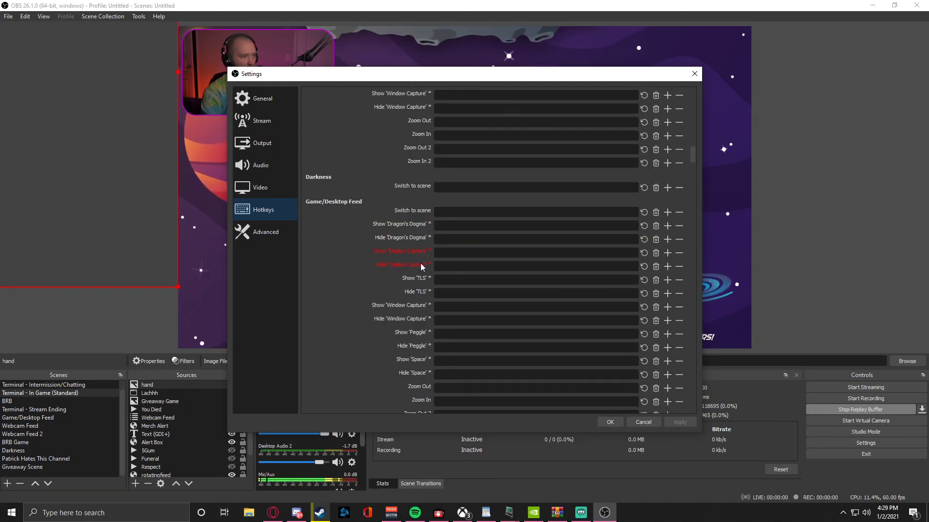
{"action": "scroll", "coordinate": [421, 266], "scroll_direction": "down", "scroll_amount": 10}
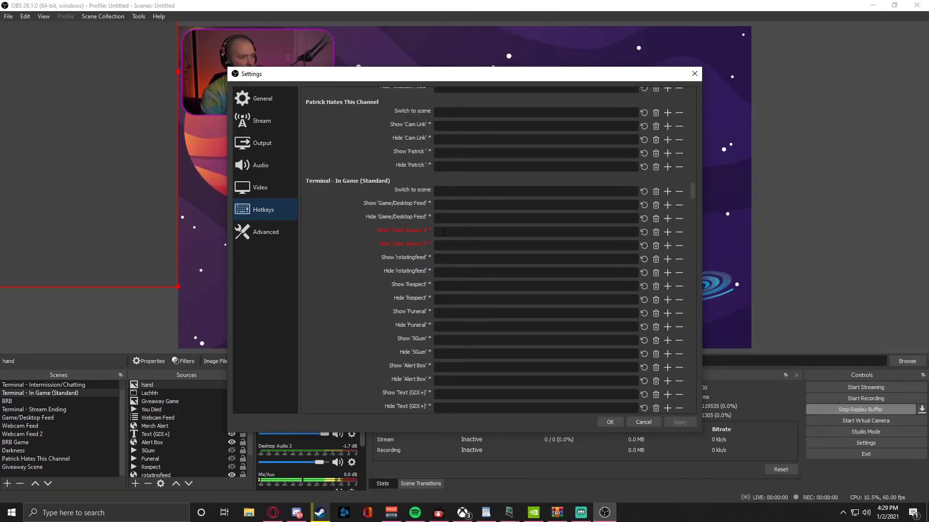
{"action": "scroll", "coordinate": [444, 227], "scroll_direction": "down", "scroll_amount": 9}
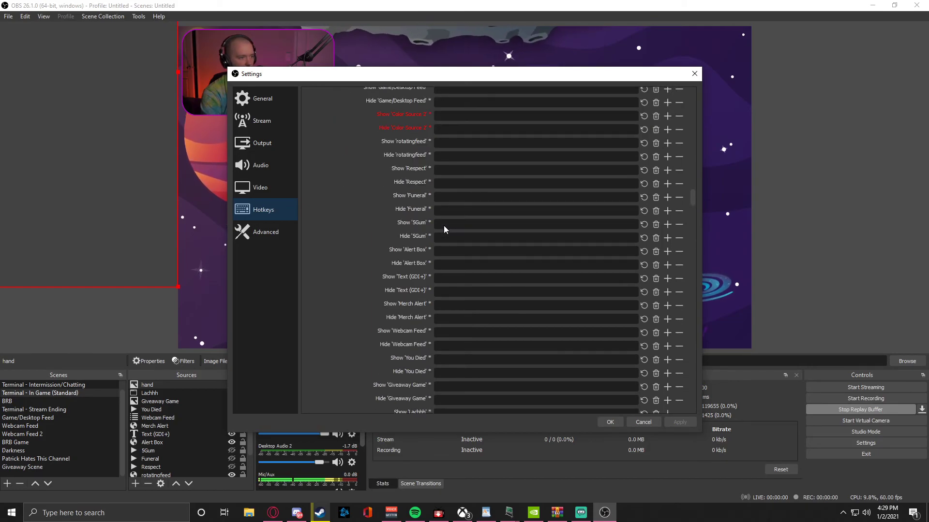
{"action": "scroll", "coordinate": [401, 315], "scroll_direction": "down", "scroll_amount": 6}
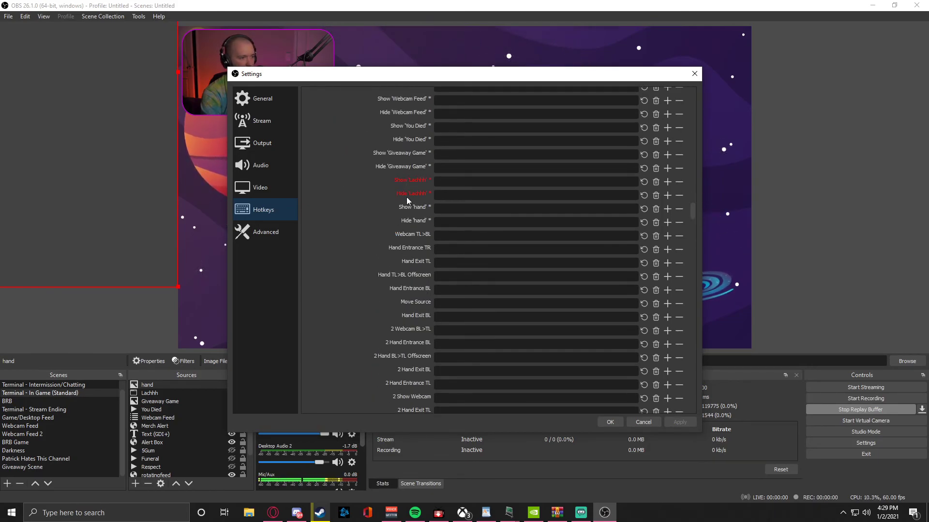
{"action": "scroll", "coordinate": [424, 268], "scroll_direction": "up", "scroll_amount": 4}
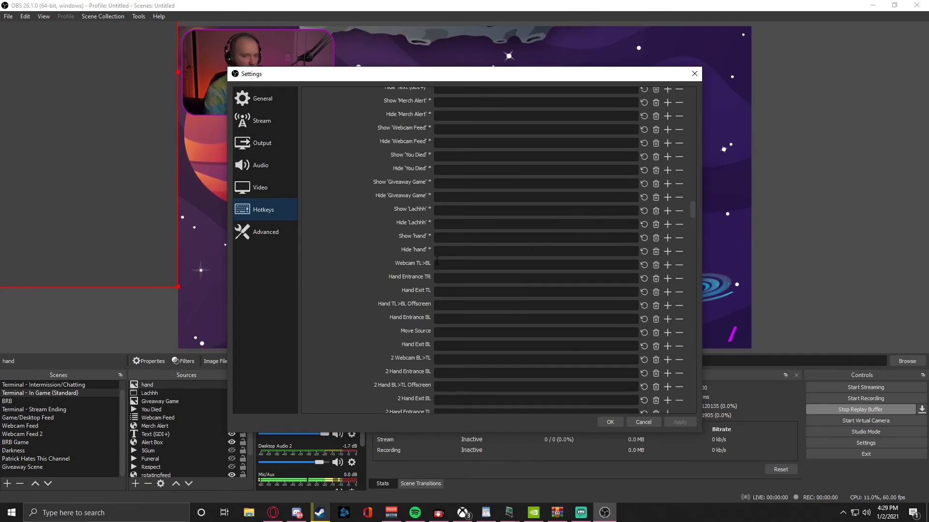
{"action": "scroll", "coordinate": [441, 205], "scroll_direction": "up", "scroll_amount": 1}
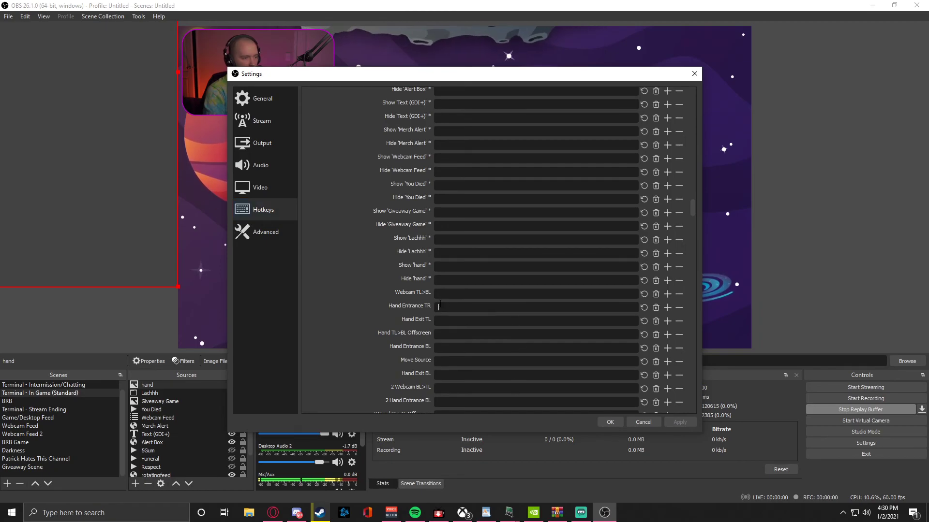
{"action": "left_click", "coordinate": [514, 304]}
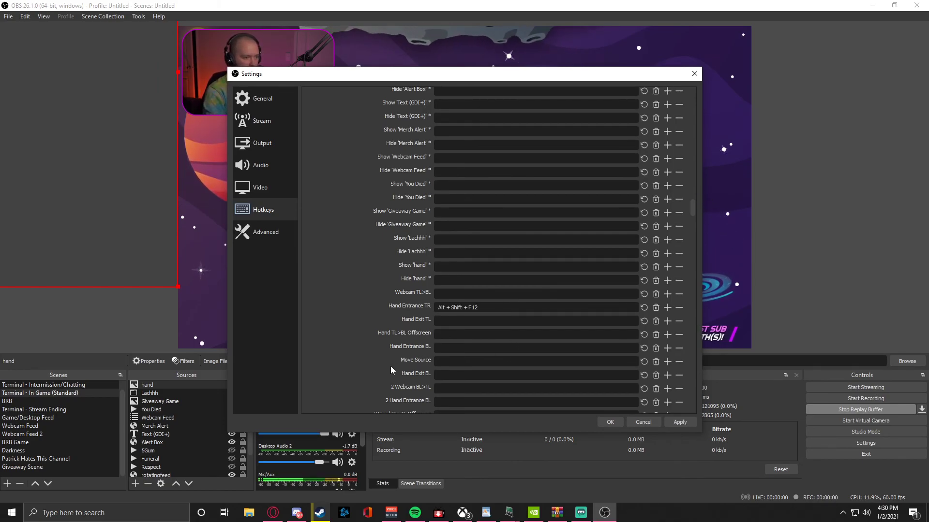
- Assign the hotkey Alt + Shift + F11 to 2 Hand Entrance BL and save the settings
{"action": "scroll", "coordinate": [435, 363], "scroll_direction": "down", "scroll_amount": 1}
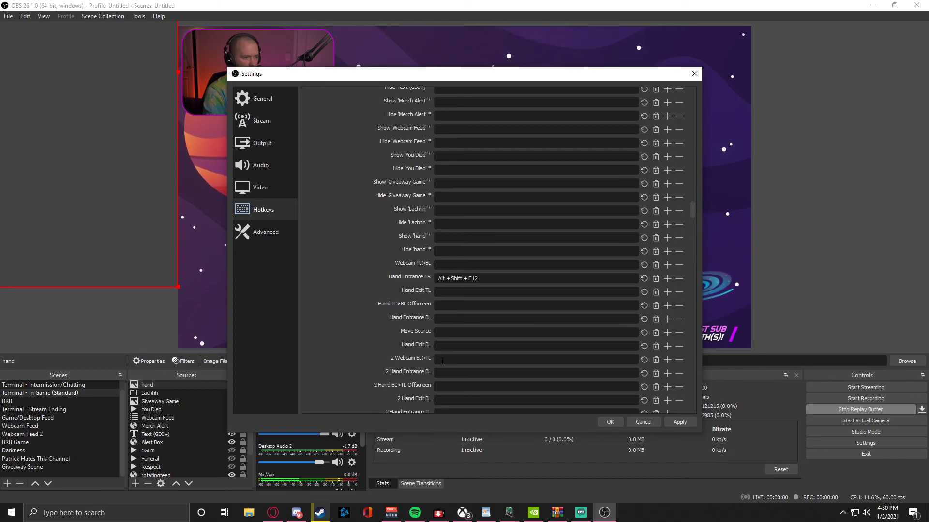
{"action": "scroll", "coordinate": [428, 375], "scroll_direction": "down", "scroll_amount": 1}
{"action": "left_click", "coordinate": [435, 345]}
{"action": "key", "text": "alt+shift+F11"}
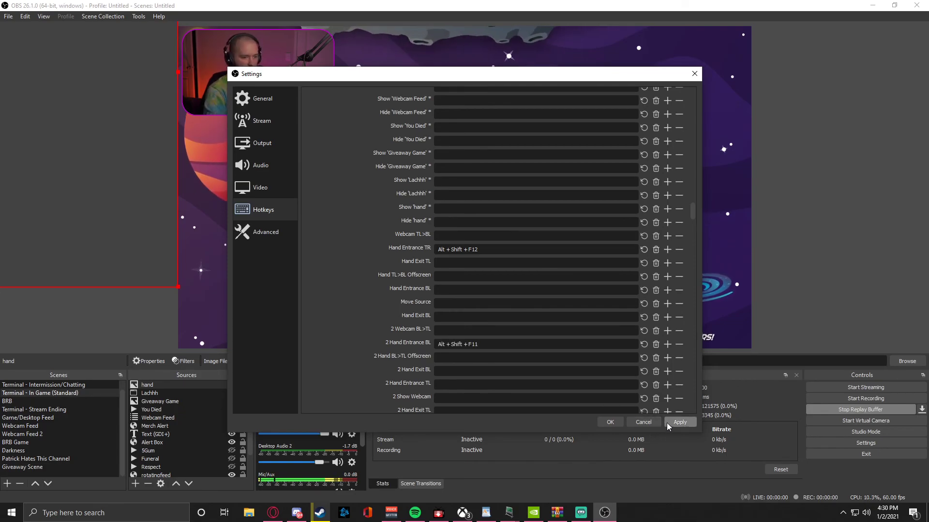
{"action": "left_click", "coordinate": [613, 423]}
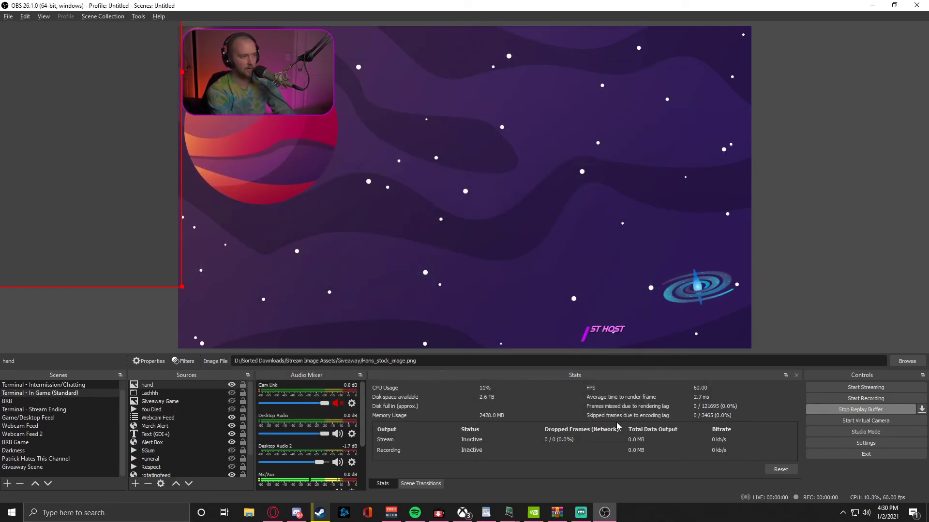
- Test both assigned hotkeys, carrying the webcam to the bottom left and back to the top left
{"action": "key", "text": "alt+shift+F11"}
{"action": "key", "text": "alt+shift+F11"}
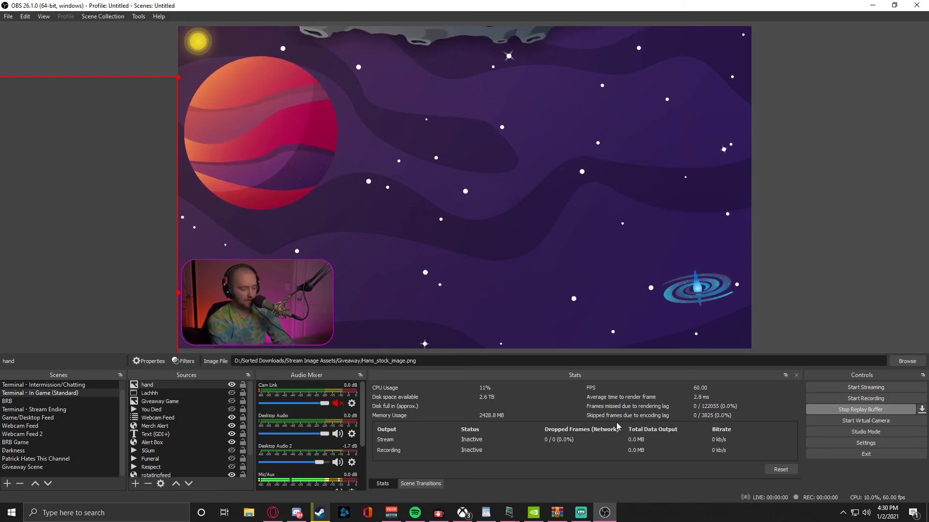
{"action": "key", "text": "alt+shift+F11"}
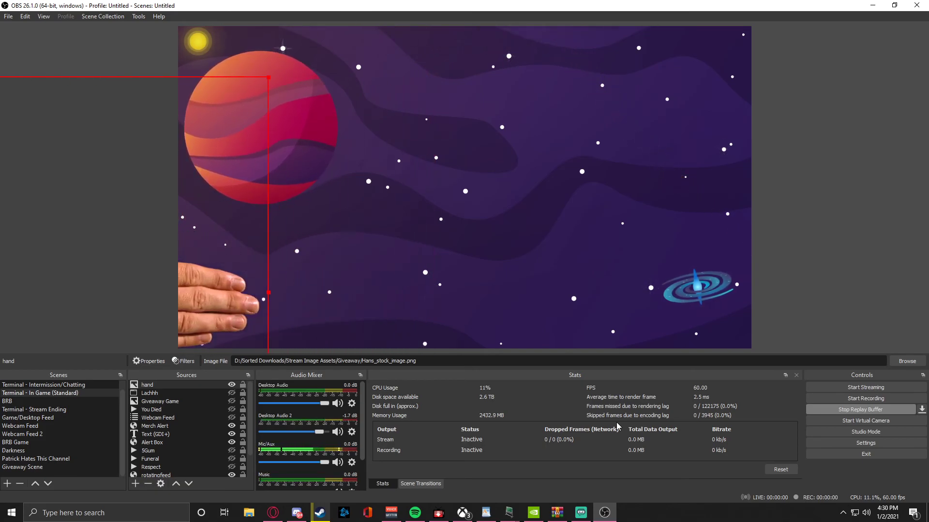
{"action": "left_click_drag", "start_coordinate": [905, 158], "coordinate": [823, 214]}
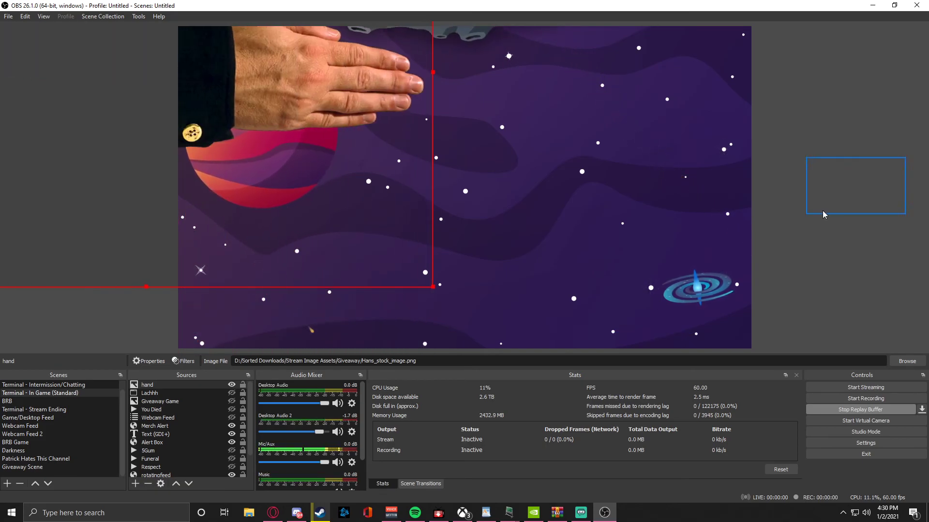
- Stop the replay buffer and switch to the Webcam Feed 2 scene
{"action": "left_click", "coordinate": [841, 409]}
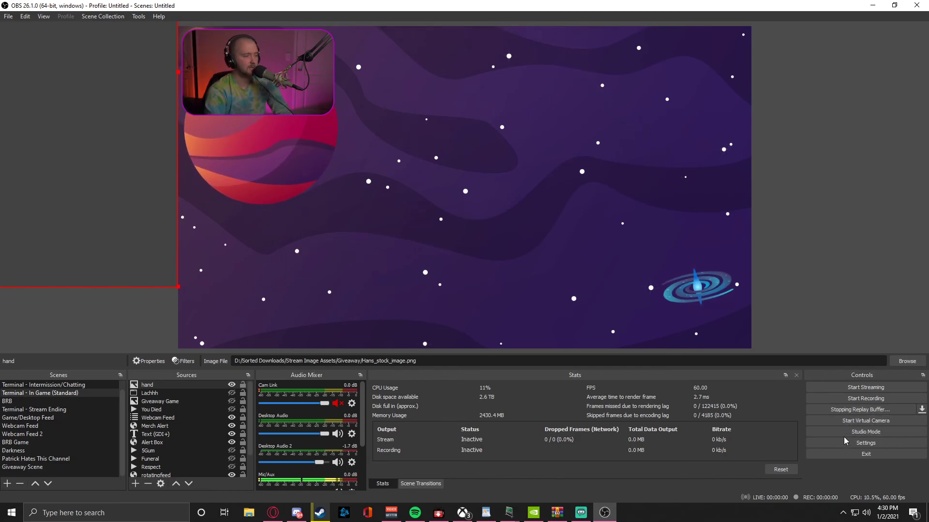
{"action": "left_click", "coordinate": [74, 434]}
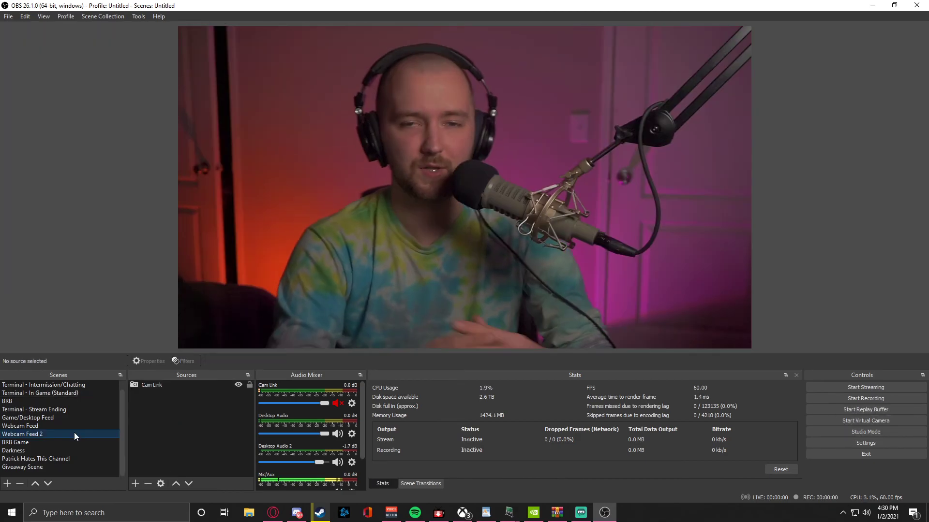